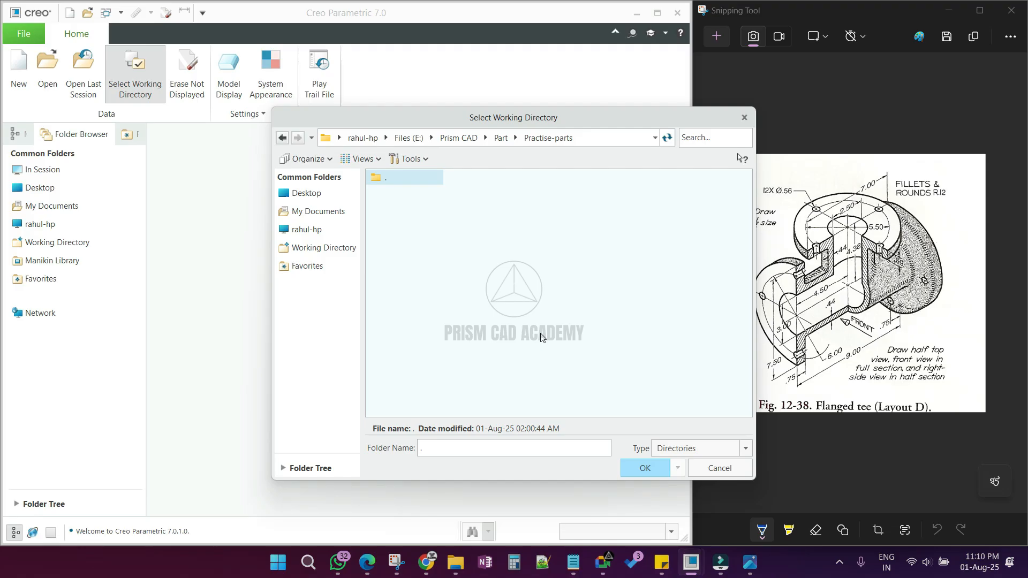
Set the Practise-parts folder as the working directory and create a solid part named FLANGED_TEE using the inlbs_part_solid_abs template
left_click(645, 467)
left_click(19, 81)
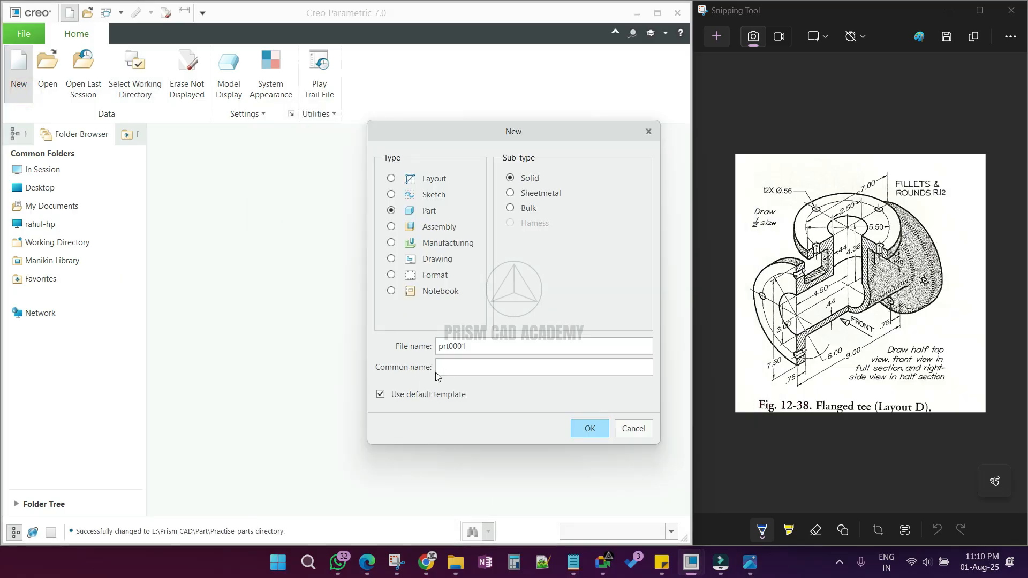
double_click(456, 345)
type("Fl")
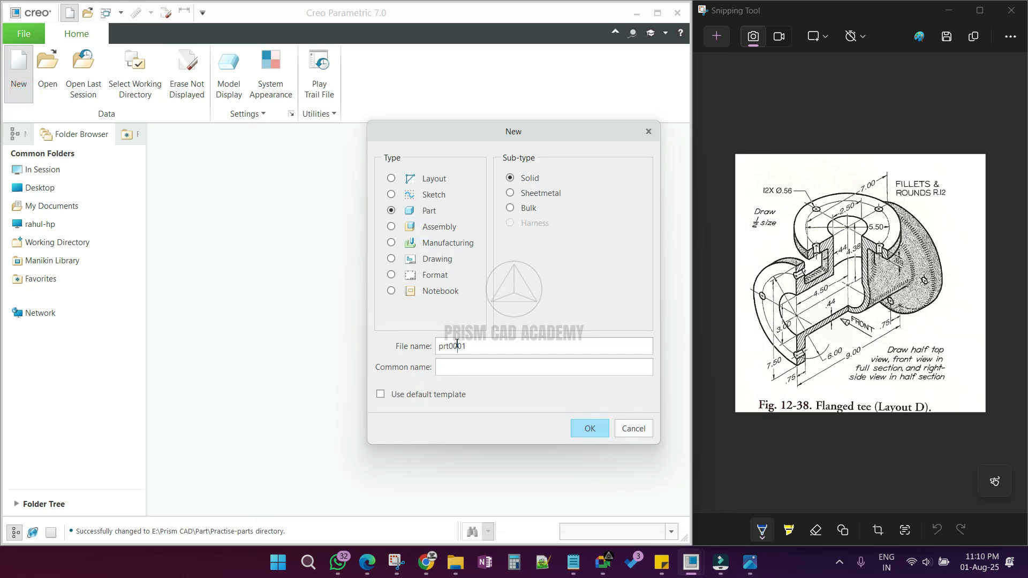
double_click(456, 345)
type("F")
key("Return")
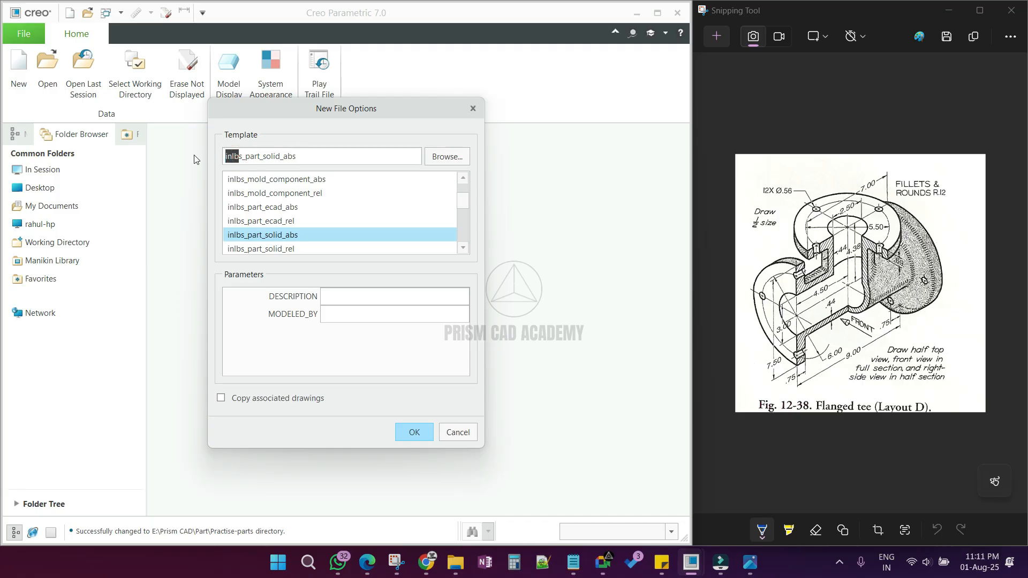
left_click(224, 156)
left_click(409, 433)
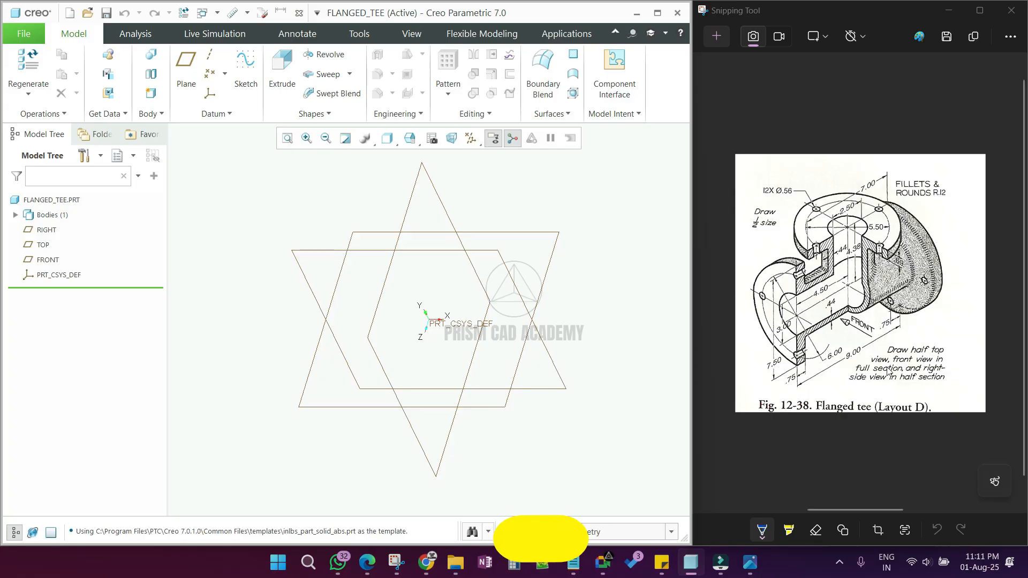
Switch to Snipping Tool and mark the front, right and top viewing directions on the drawing with arrows labelled F, R and T
left_click(955, 362)
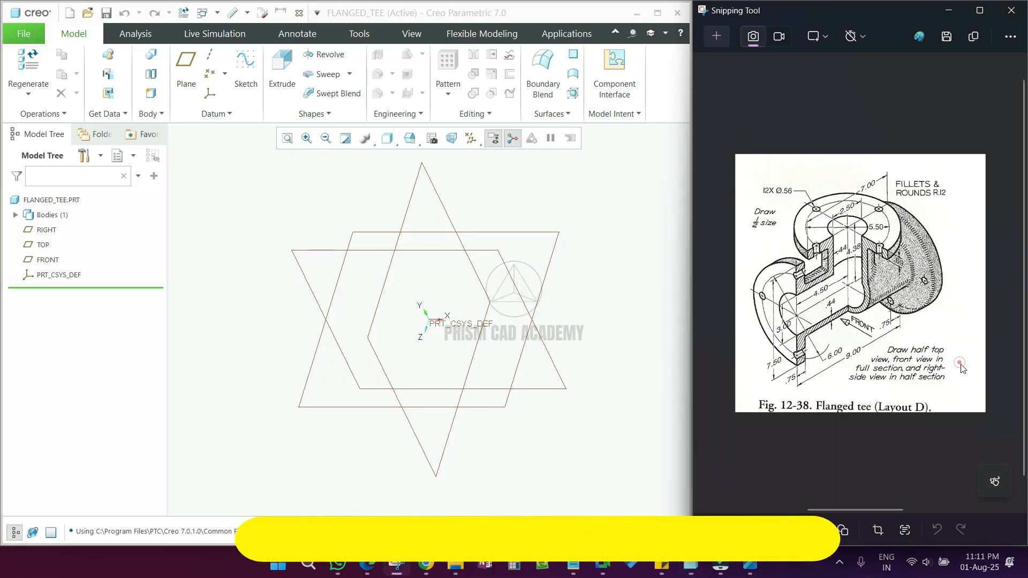
mouse_move(975, 377)
left_mouse_down()
mouse_move(958, 367)
mouse_move(963, 393)
mouse_move(973, 373)
mouse_move(971, 383)
left_mouse_up()
mouse_move(952, 240)
left_mouse_down()
mouse_move(976, 212)
mouse_move(957, 248)
mouse_move(961, 266)
mouse_move(963, 257)
mouse_move(980, 267)
left_mouse_up()
mouse_move(817, 165)
left_mouse_down()
mouse_move(813, 188)
mouse_move(833, 159)
left_mouse_up()
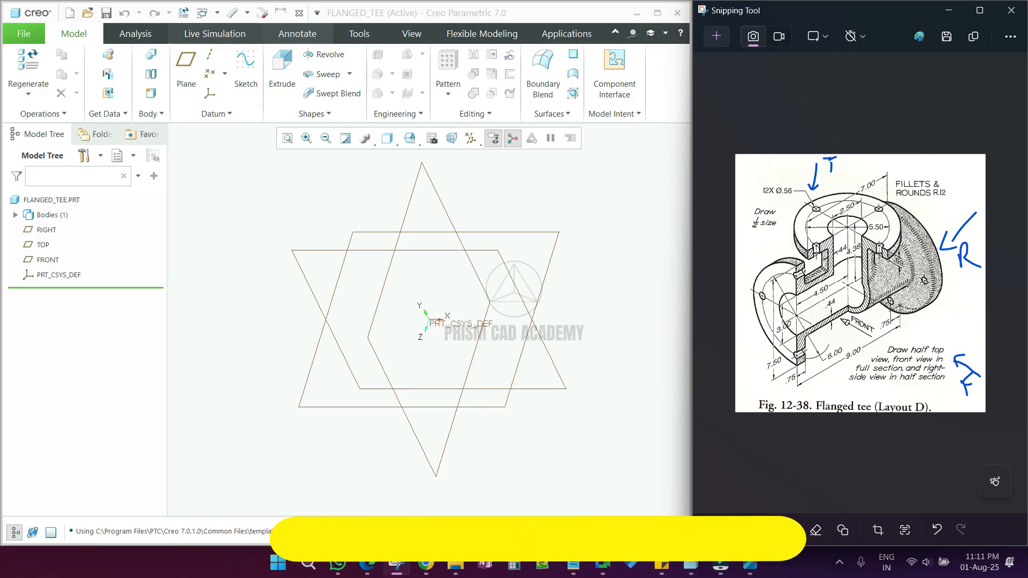
Switch to Creo Parametric and display the datum plane name tags
left_click(396, 22)
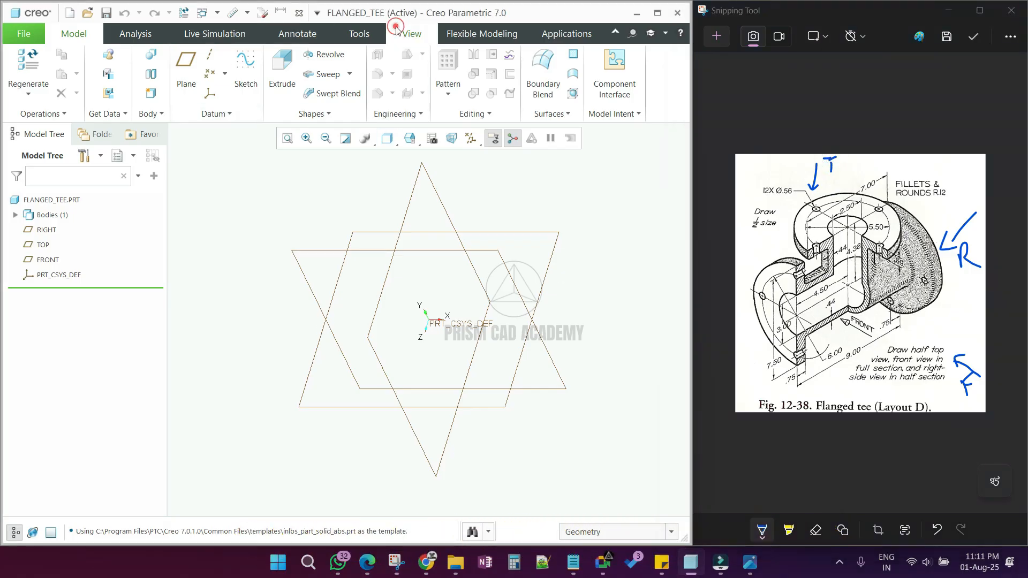
left_click(428, 39)
left_click(479, 89)
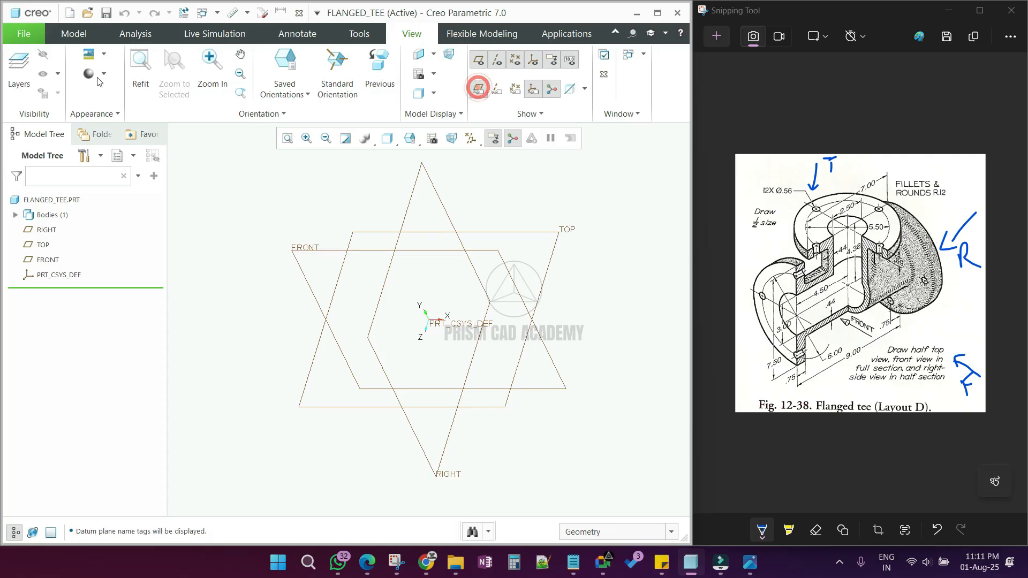
Start a Revolve feature with its section sketched on the FRONT plane, and orient the sketch plane parallel to the screen
left_click(85, 38)
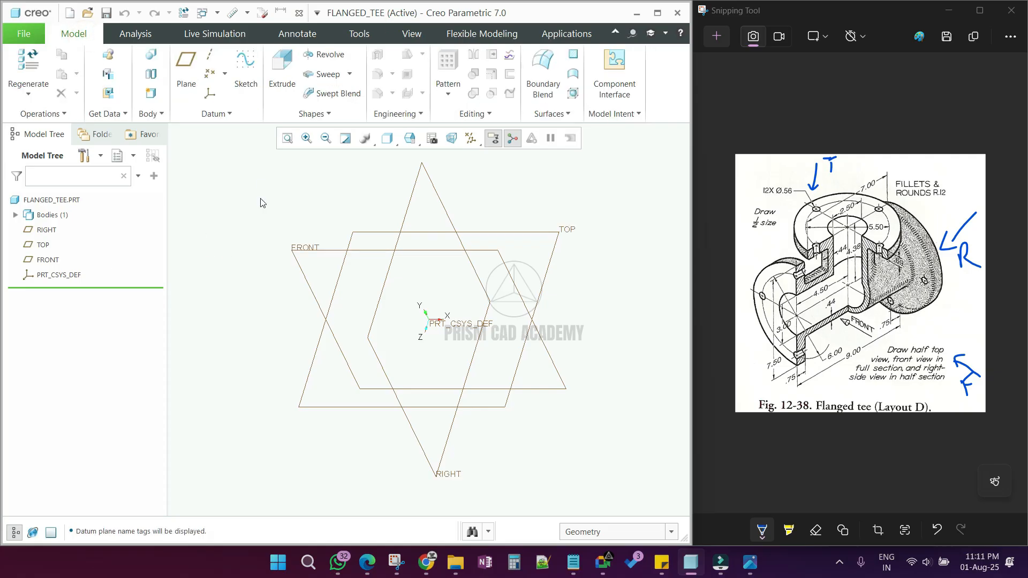
left_click(305, 249)
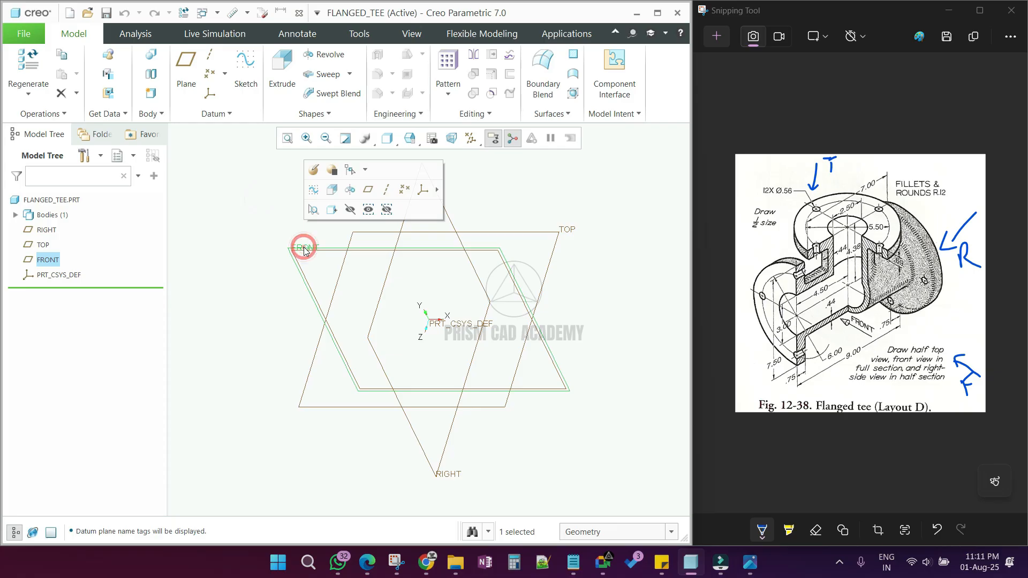
left_click(315, 58)
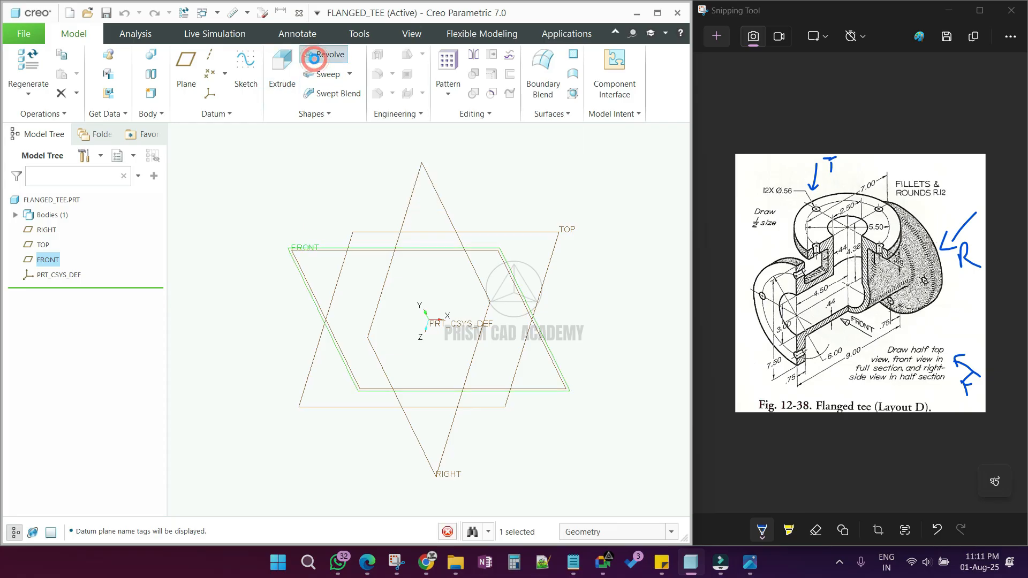
left_click(460, 138)
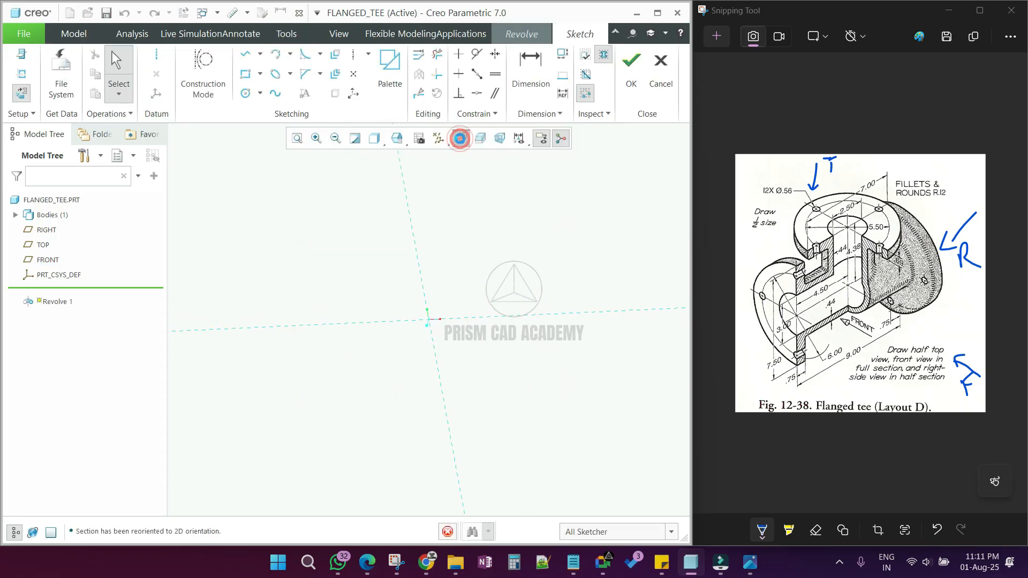
left_click(26, 54)
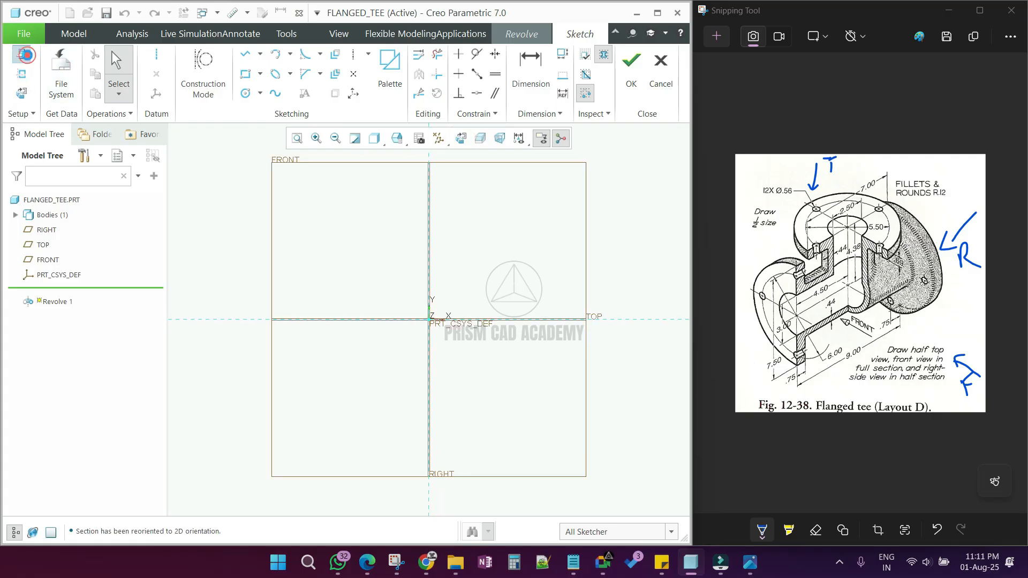
Draw a horizontal datum centerline through the origin along the TOP plane, and mark the tee's centre point on the reference drawing
left_click(878, 328)
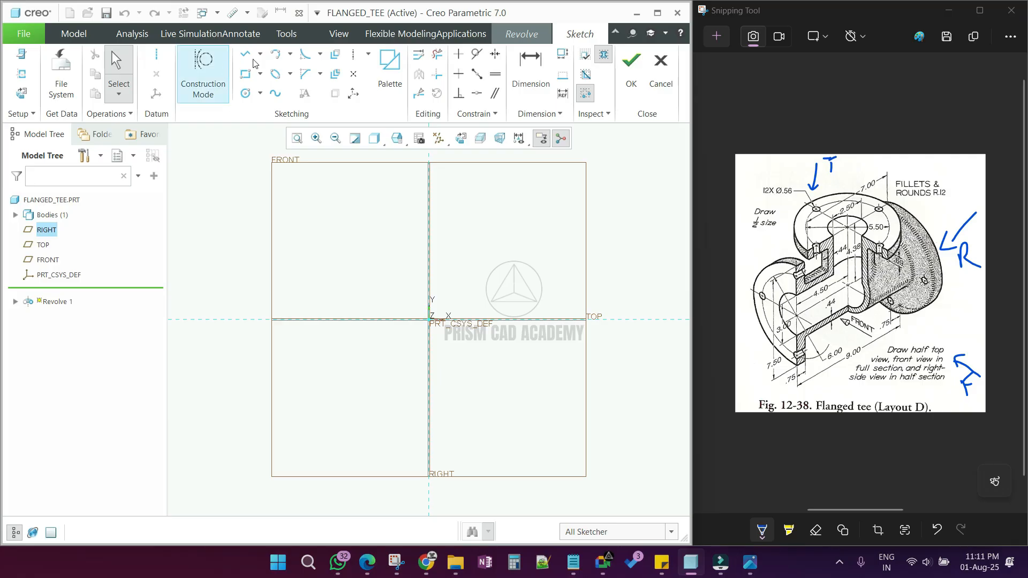
left_click(156, 54)
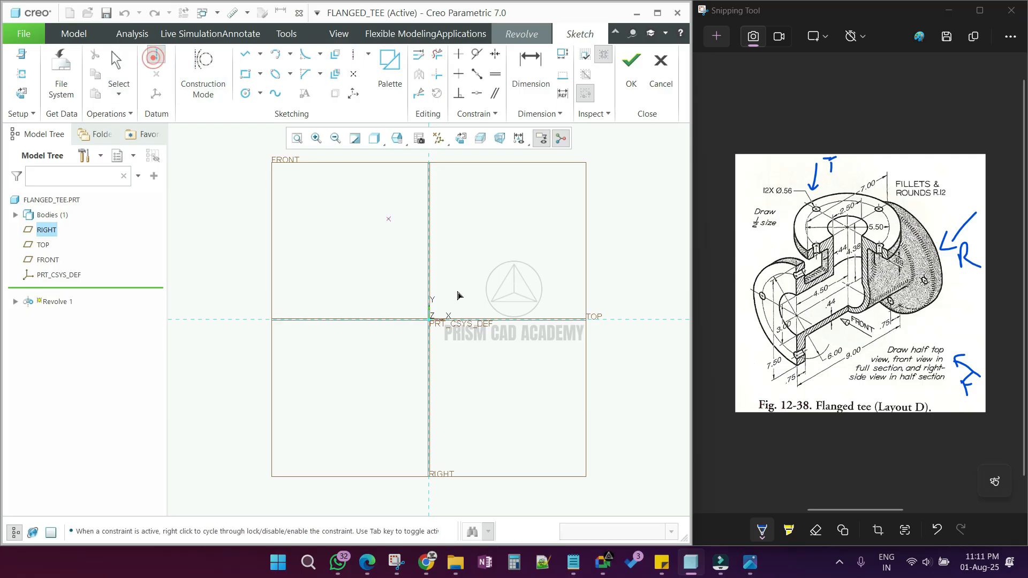
left_click(428, 319)
left_click(514, 320)
middle_click(544, 265)
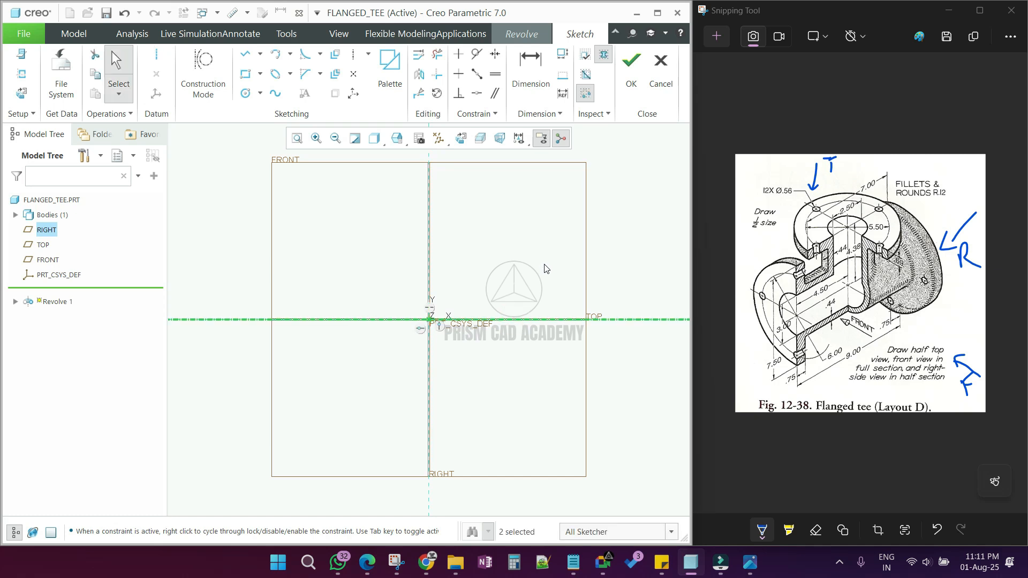
left_click(846, 287)
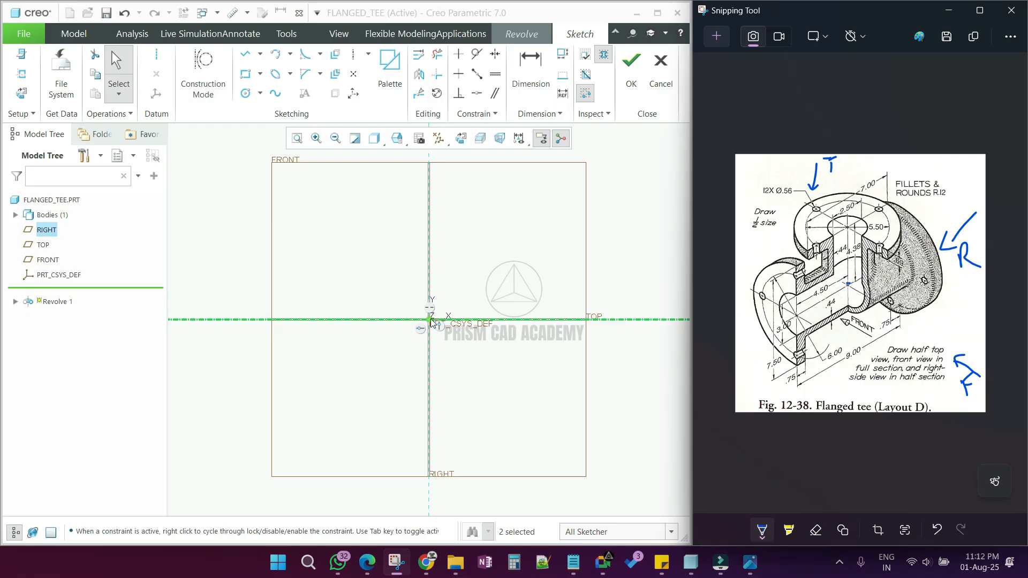
left_click(245, 53)
left_click(353, 56)
left_click(430, 321)
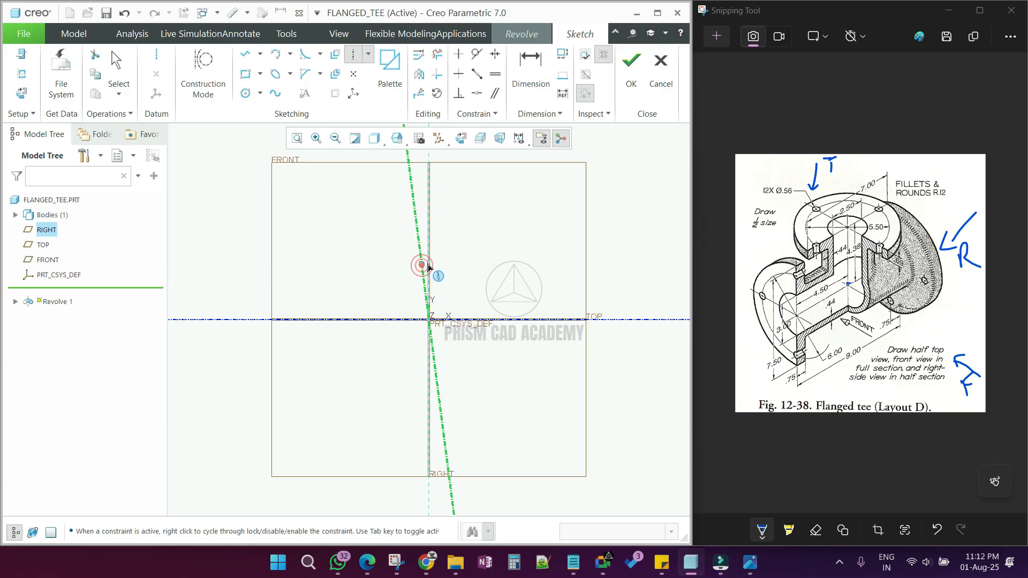
key("ctrl+z")
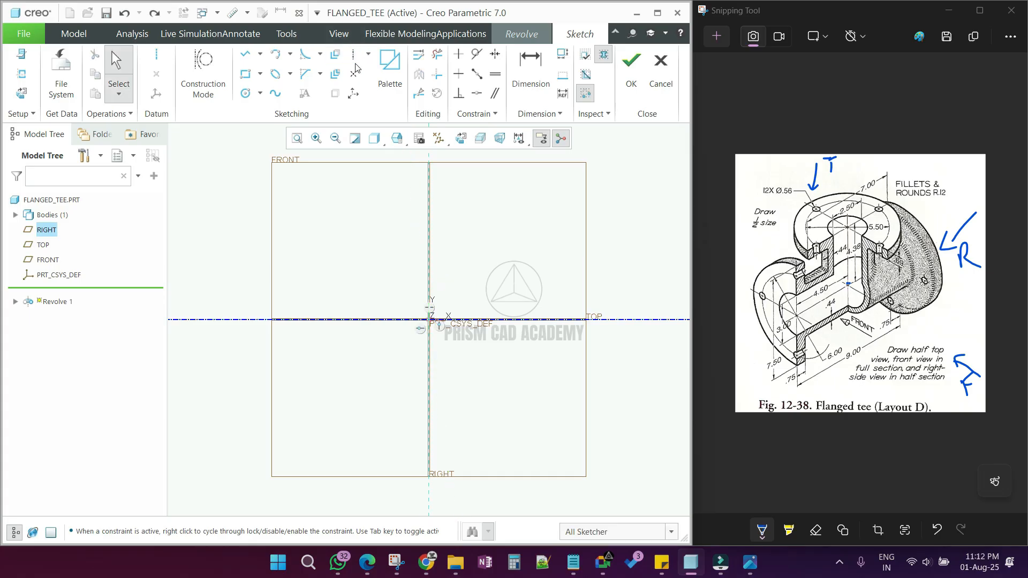
Draw a vertical sketch centerline through the origin along the RIGHT plane
left_click(352, 55)
left_click(429, 320)
left_click(428, 272)
middle_click(449, 250)
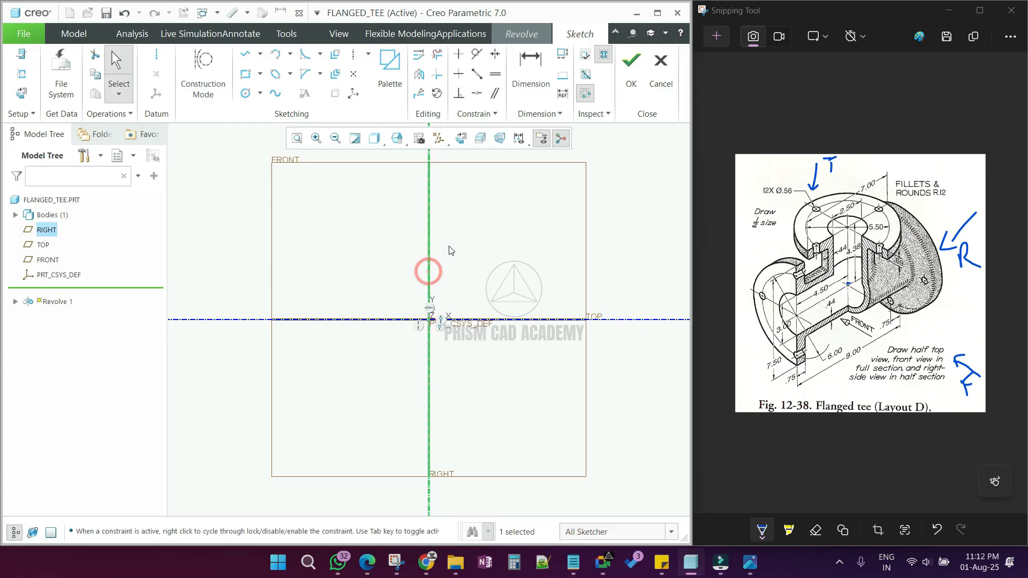
Sketch a horizontal line about 206 in long above the horizontal centerline, symmetric about the vertical centerline
left_click(245, 59)
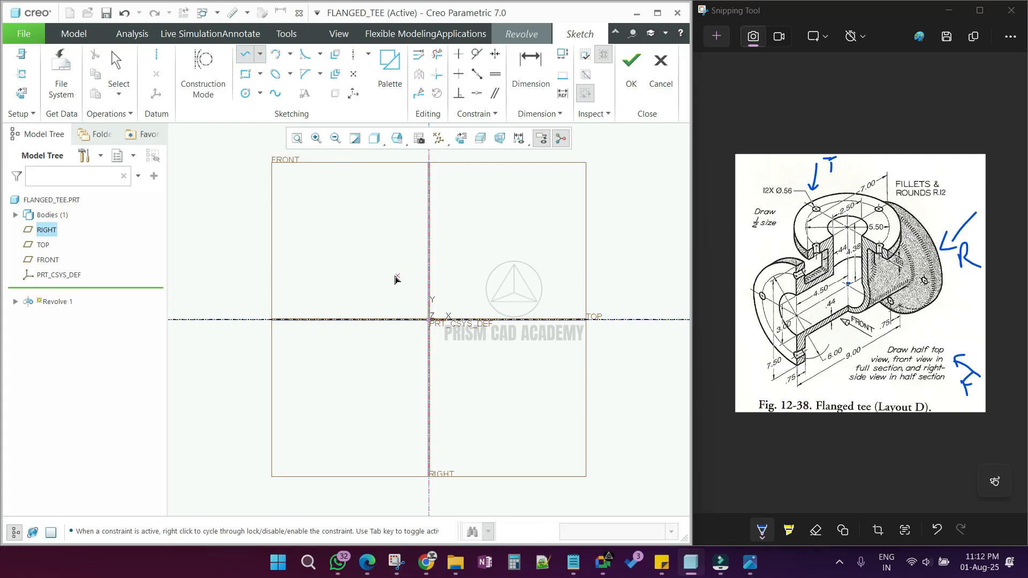
left_click(364, 272)
left_click(492, 272)
middle_click(515, 239)
mouse_move(372, 320)
left_mouse_down()
mouse_move(315, 288)
mouse_move(319, 303)
left_mouse_up()
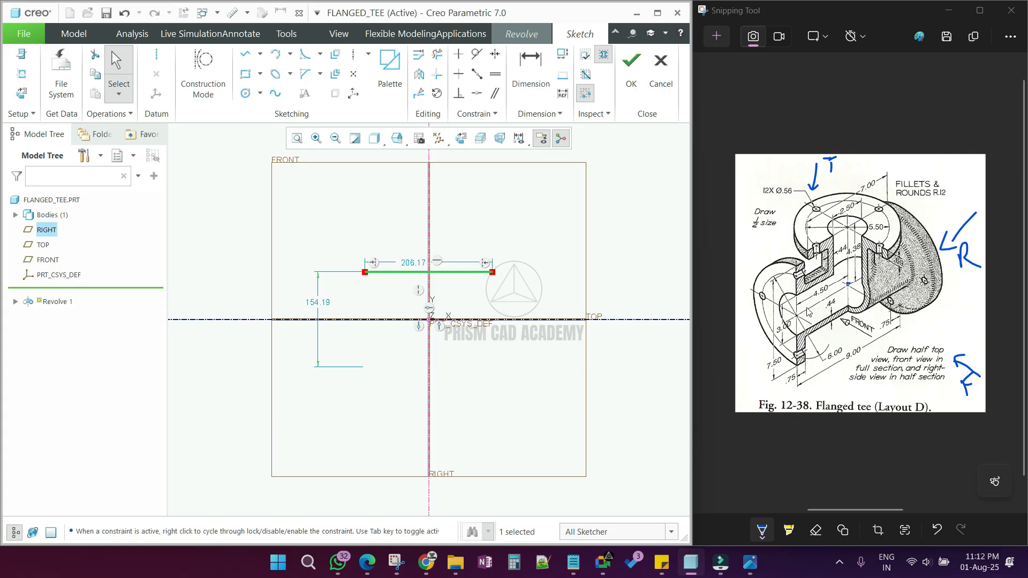
Set the horizontal line's diameter dimension about the revolve axis to 3 and its length to 9
double_click(325, 305)
type("3")
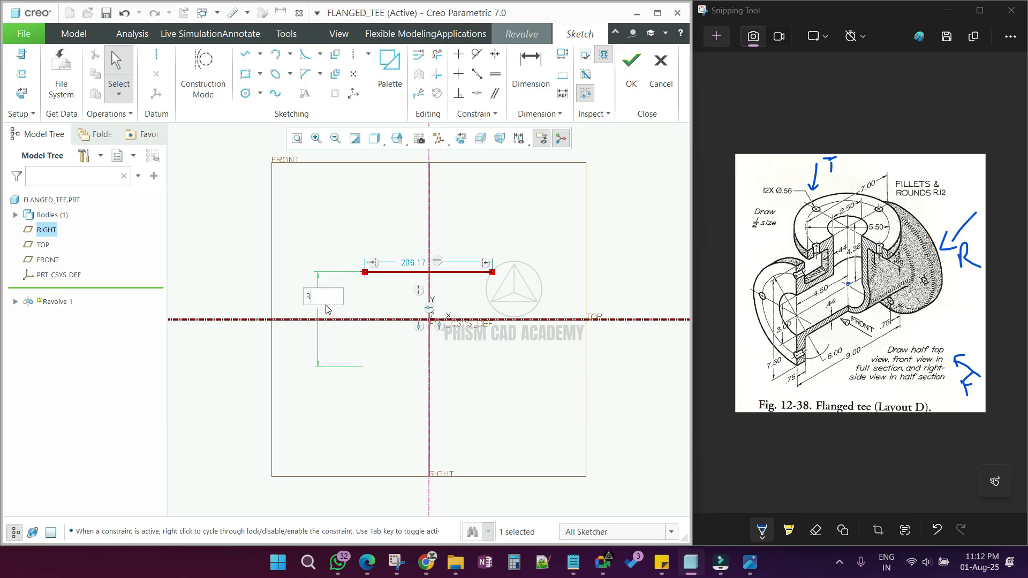
key("Return")
scroll(416, 324, "down", 5)
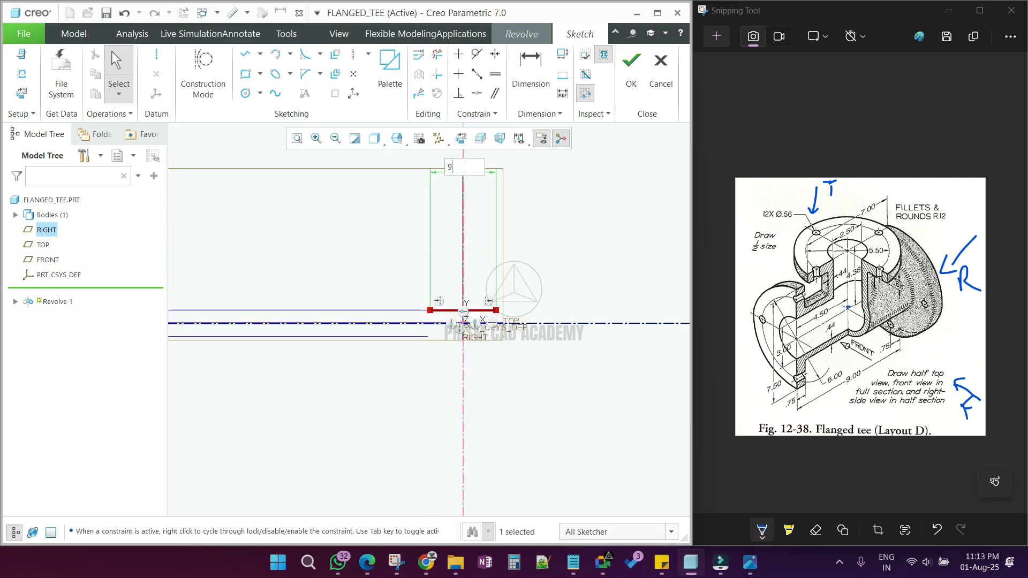
key("Return")
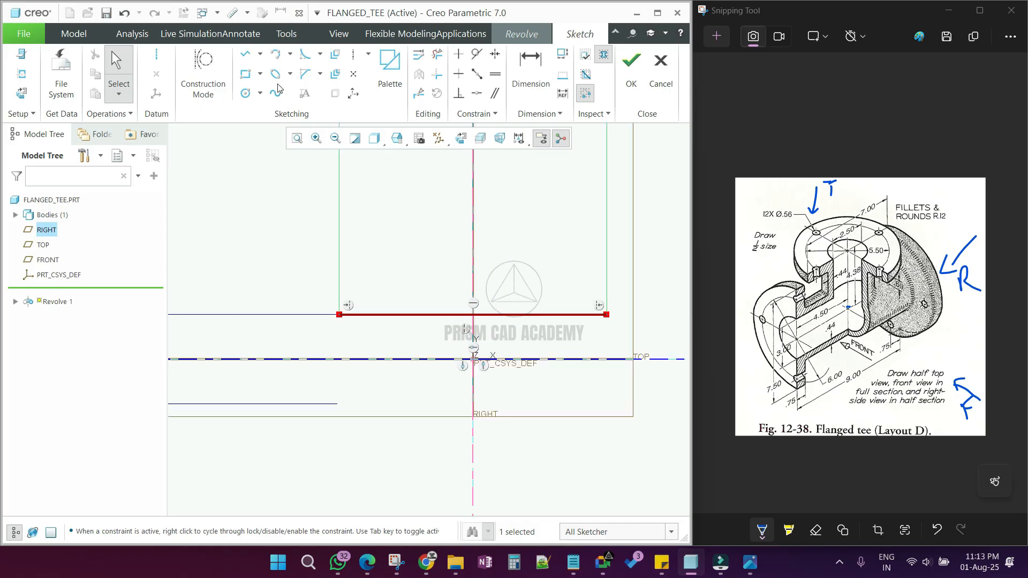
Sketch the left flange outline from the bore line's left end: up, about 0.46 in across, and partway back down
left_click(246, 53)
left_click(340, 314)
left_click(339, 233)
left_click(353, 233)
left_click(353, 271)
middle_click(355, 270)
middle_click(364, 258)
Set the left flange's thickness to 0.75
scroll(356, 236, "down", 2)
double_click(335, 206)
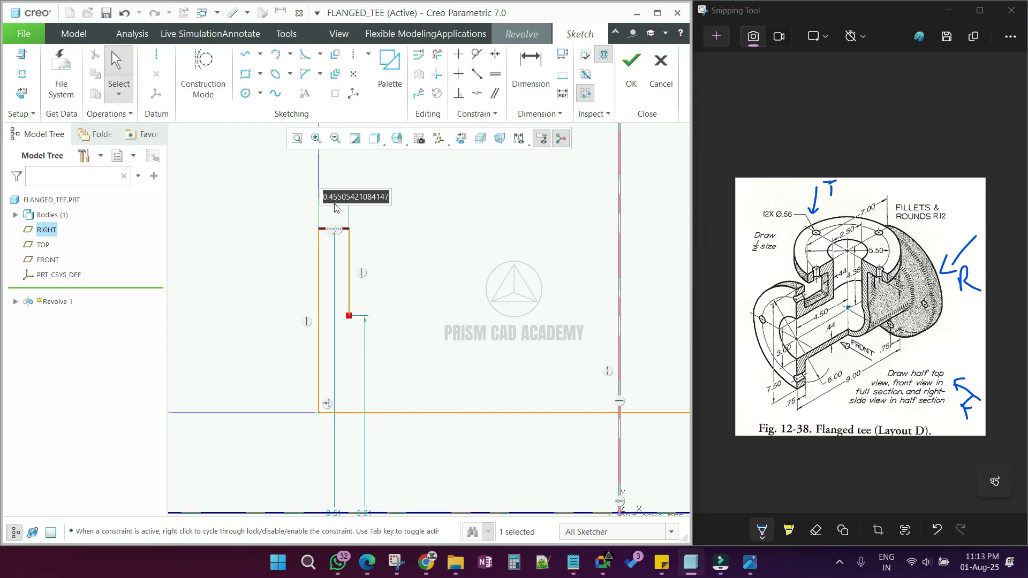
type("0")
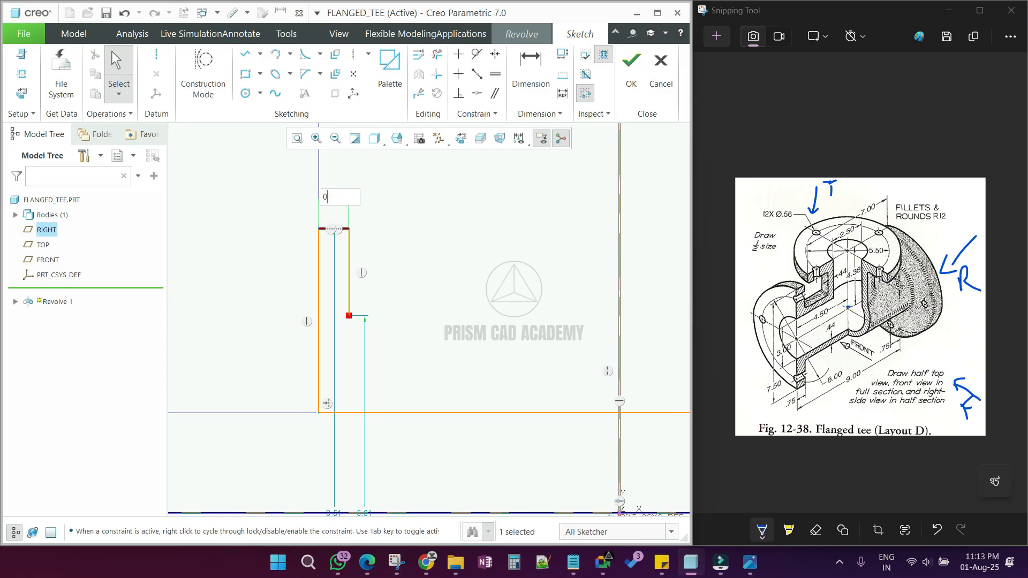
type("/75")
key("Return")
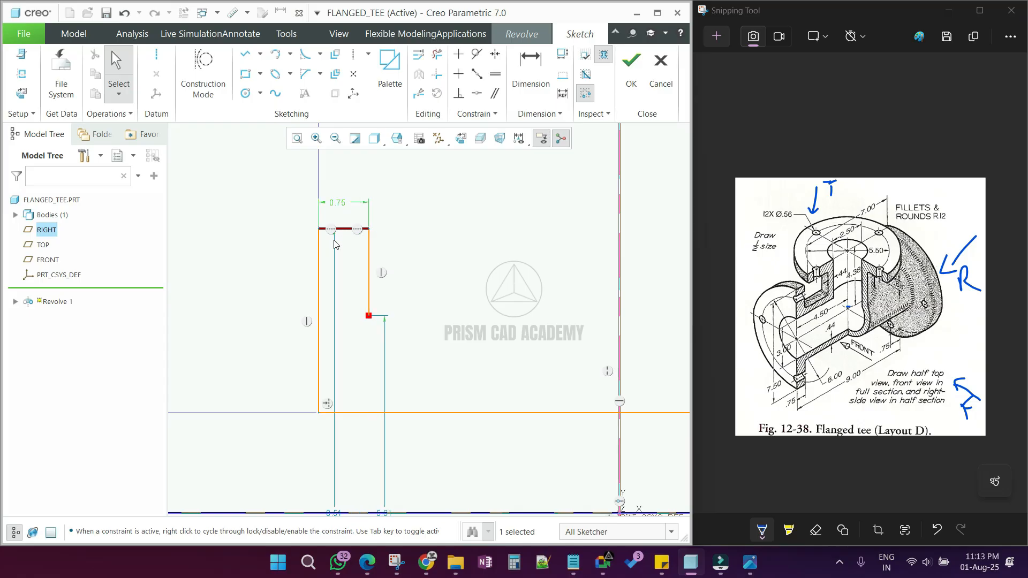
Sketch the right flange outline from the bore line's right end with segments equal to the left flange's: up, inward, and partway back down
scroll(309, 324, "up", 3)
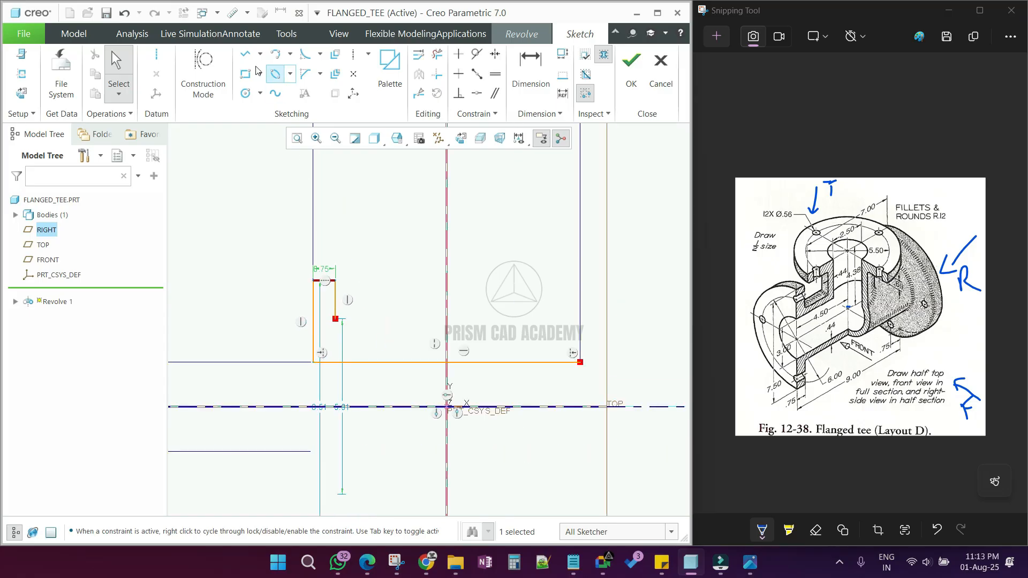
left_click(245, 53)
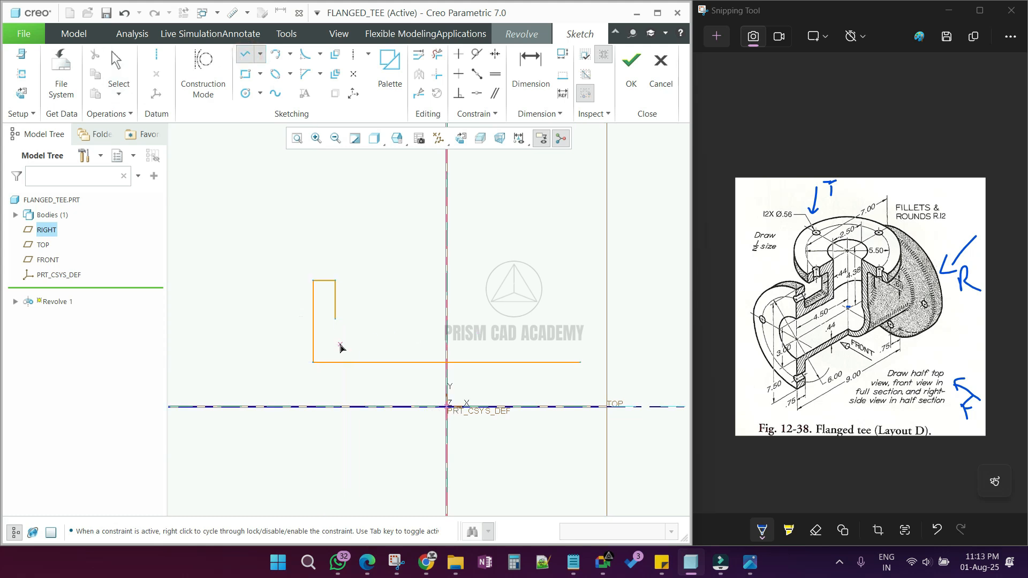
middle_click(351, 345)
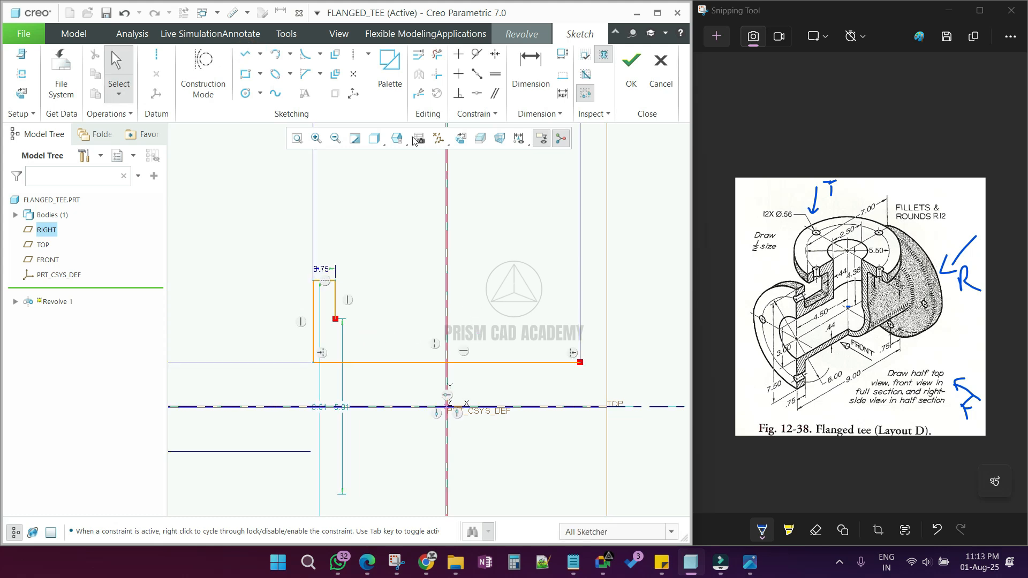
left_click(244, 54)
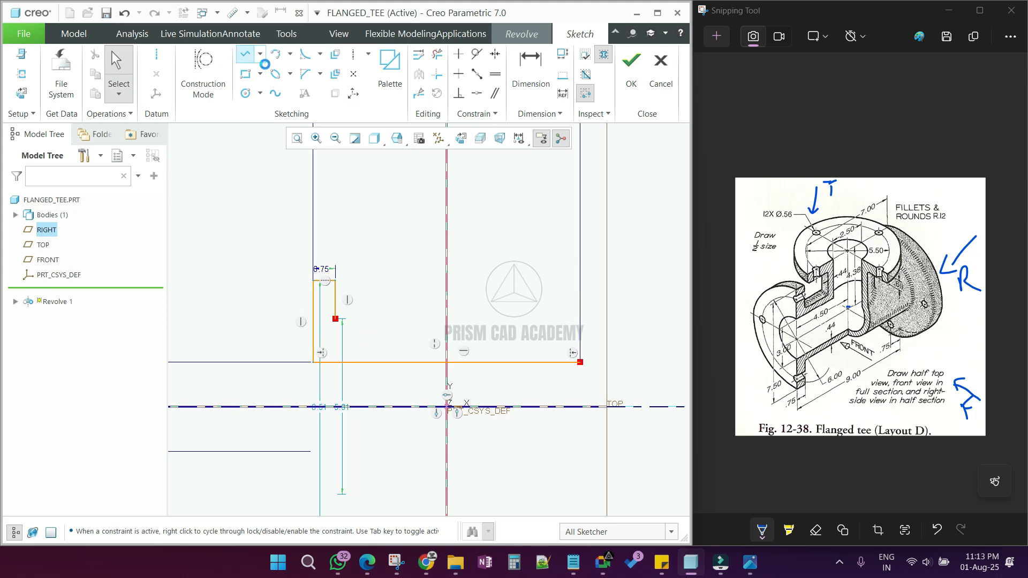
left_click(580, 362)
left_click(575, 280)
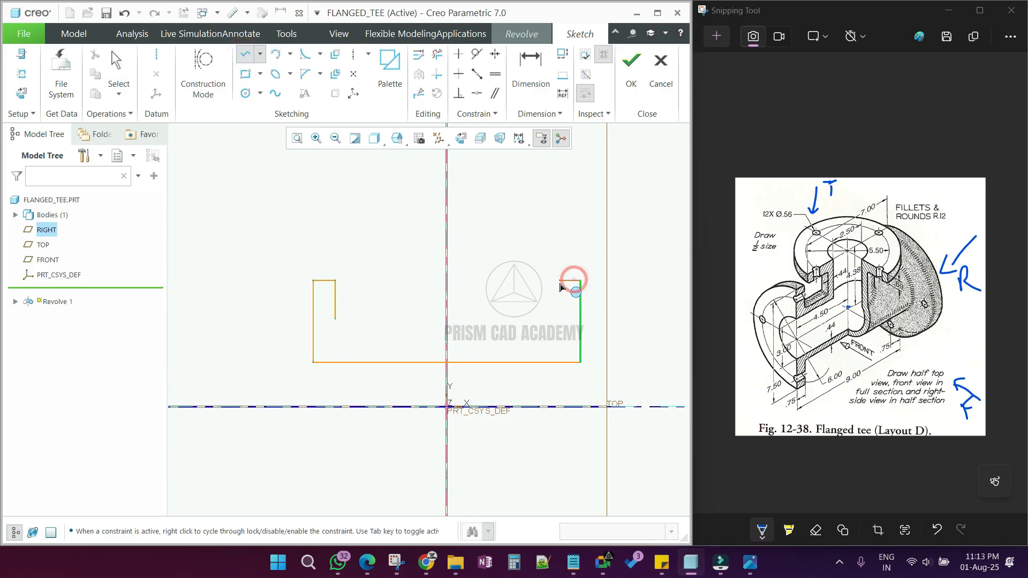
scroll(564, 288, "up", 4)
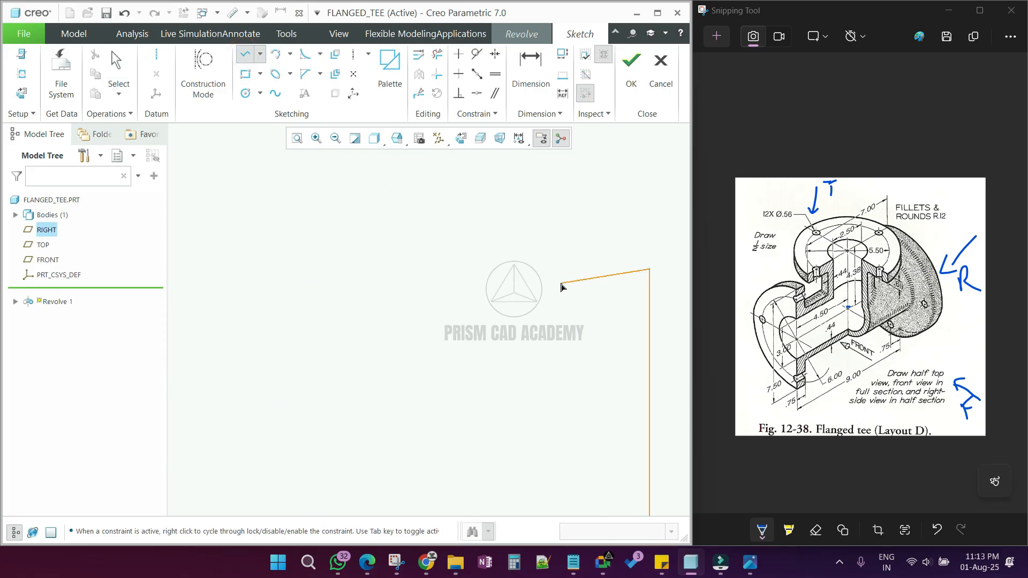
scroll(528, 275, "down", 4)
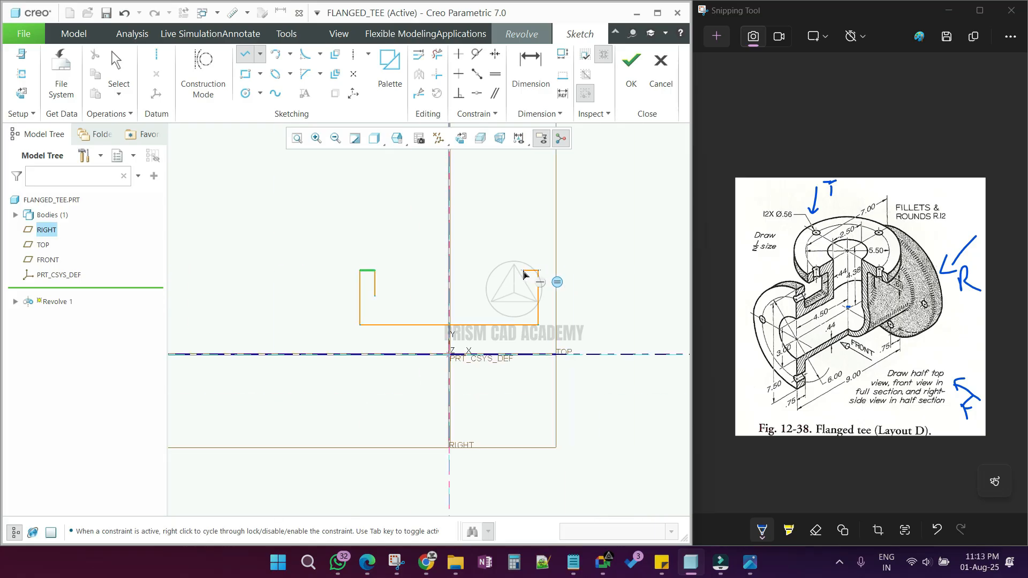
left_click(524, 271)
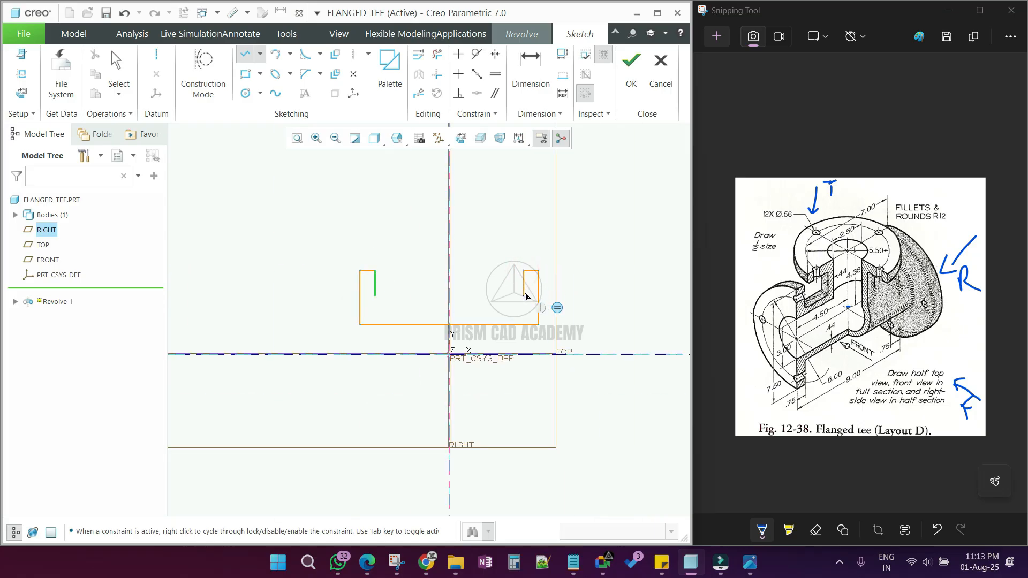
left_click(524, 296)
middle_click(525, 295)
scroll(517, 304, "up", 3)
scroll(517, 307, "down", 3)
Sketch a horizontal line about 7.83 long just above the bore line, spanning between the flanges and symmetric about the vertical centerline
left_click(244, 55)
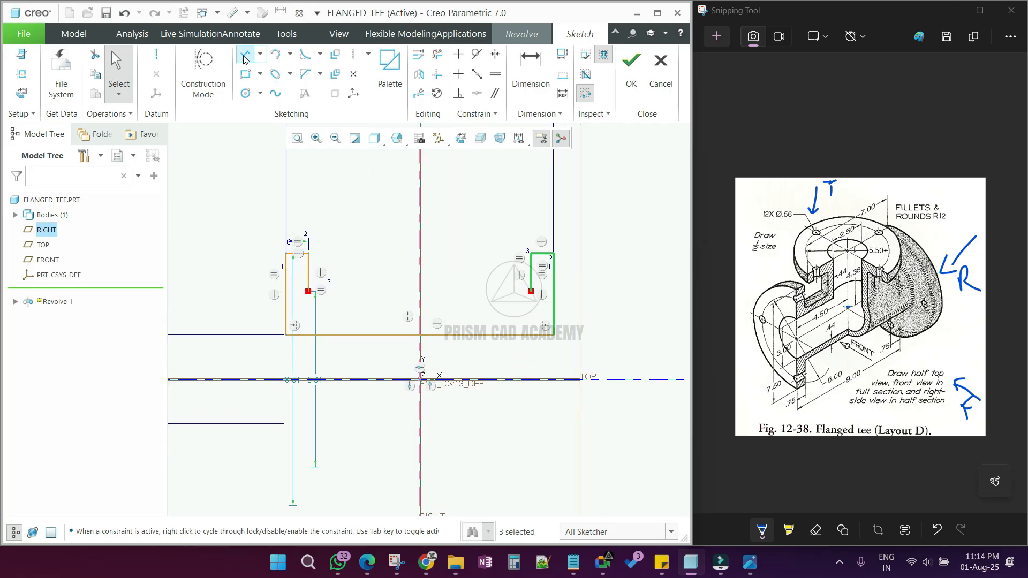
left_click(303, 321)
left_click(536, 320)
middle_click(523, 314)
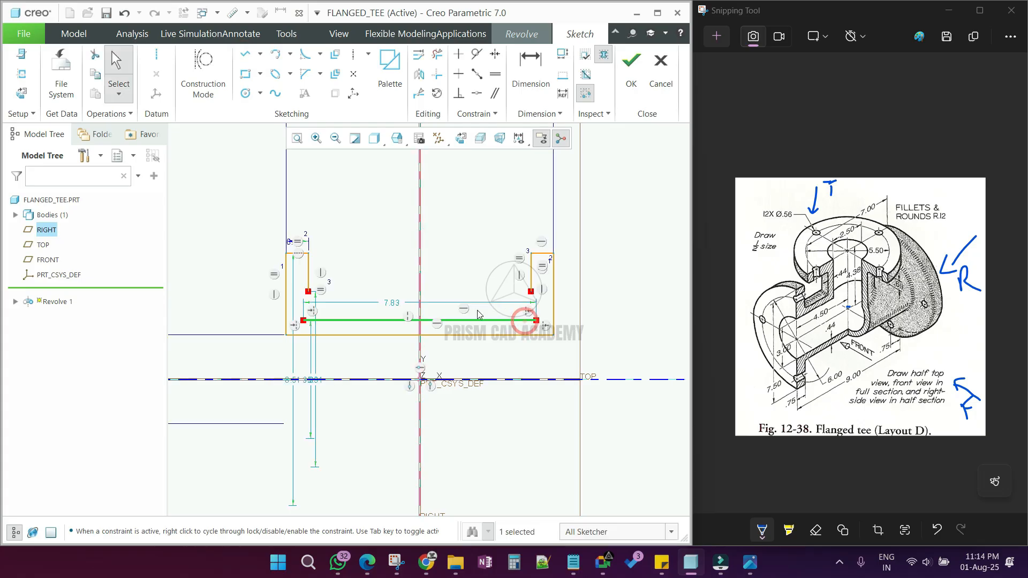
Dimension the distance between the bore line and the outer pipe line as 0.44
left_click(532, 70)
left_click(464, 334)
left_click(476, 321)
middle_click(491, 307)
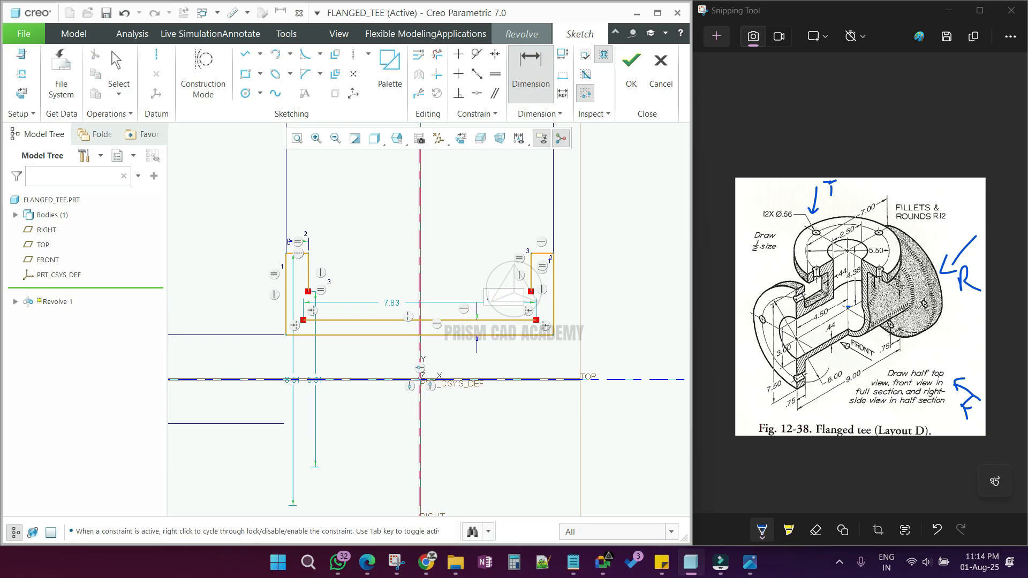
key("Return")
middle_click(384, 332)
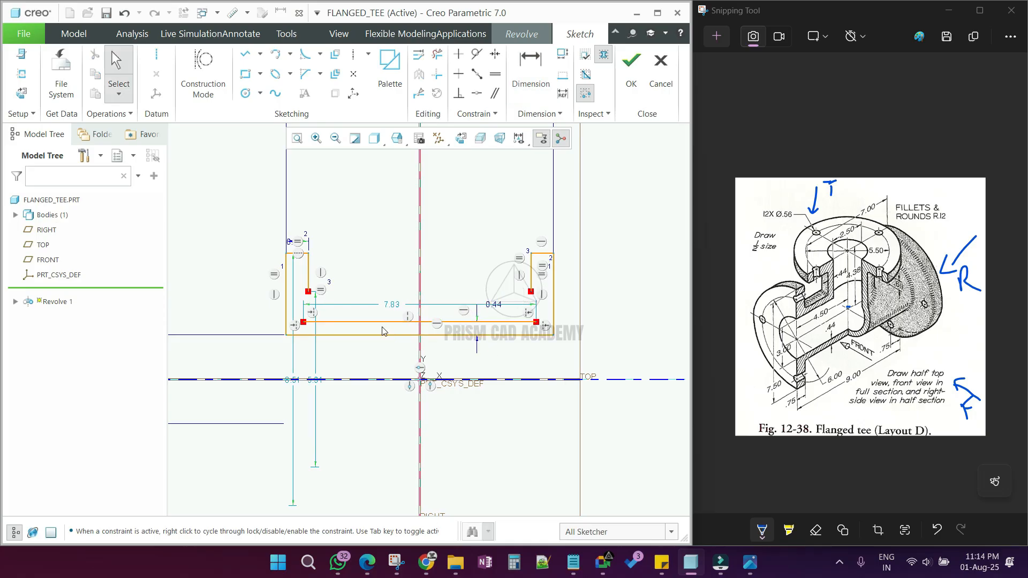
Trim the outer pipe line to corners with the inner vertical edges of both flanges to close the profile
left_click(437, 74)
left_click(310, 277)
left_click(325, 322)
left_click(532, 280)
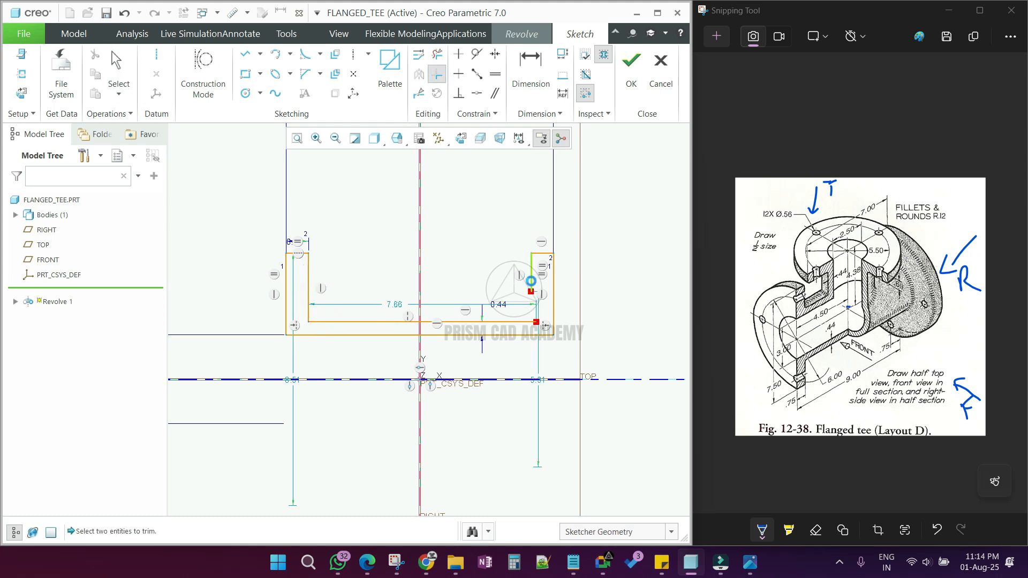
left_click(522, 323)
middle_click(522, 321)
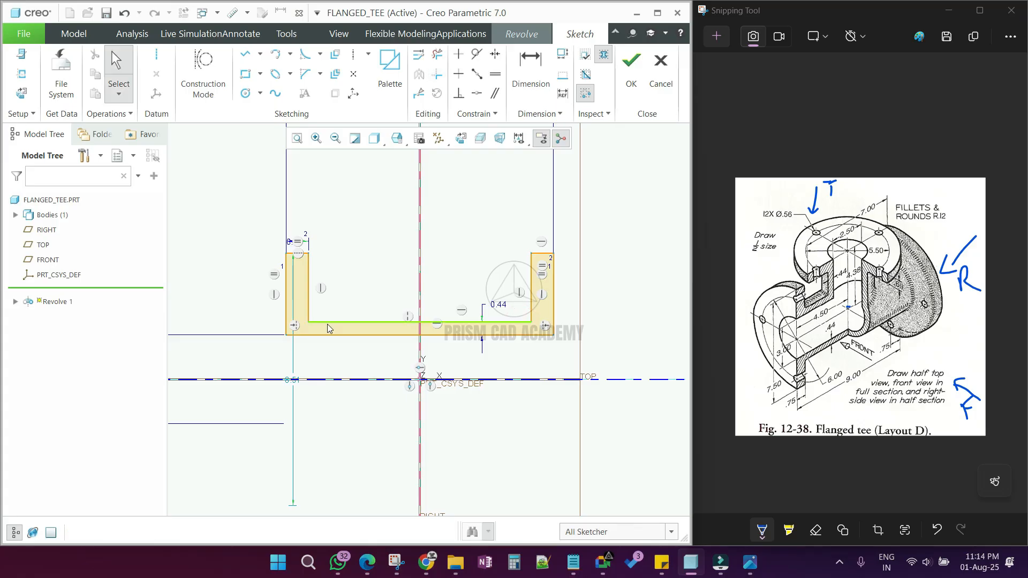
Move the flange diameter dimension clear of the profile and set it to 7.5
scroll(343, 327, "down", 2)
left_click(317, 361)
left_click_drag(314, 362, 243, 366)
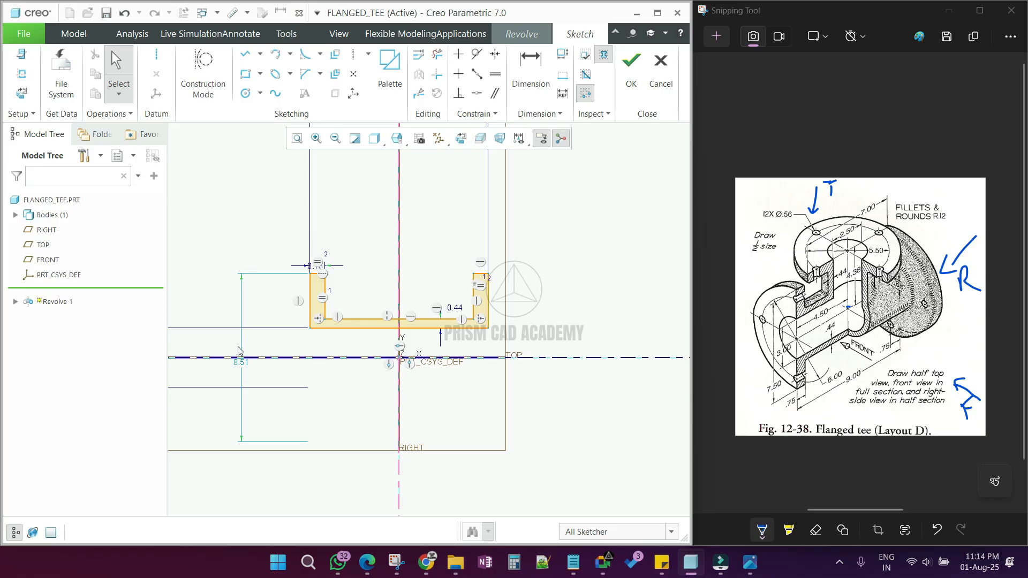
double_click(241, 364)
type("7.")
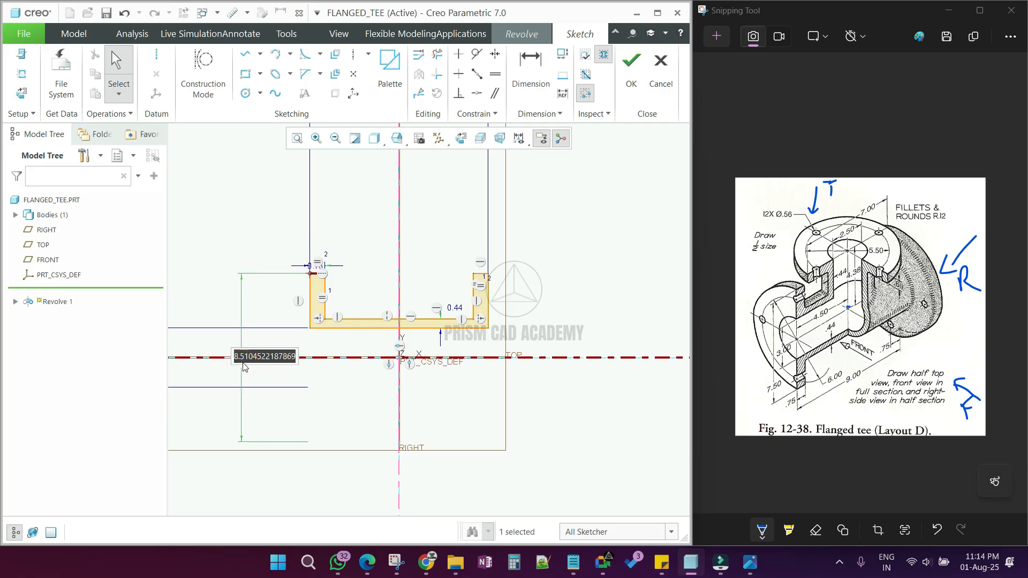
type("5")
key("Return")
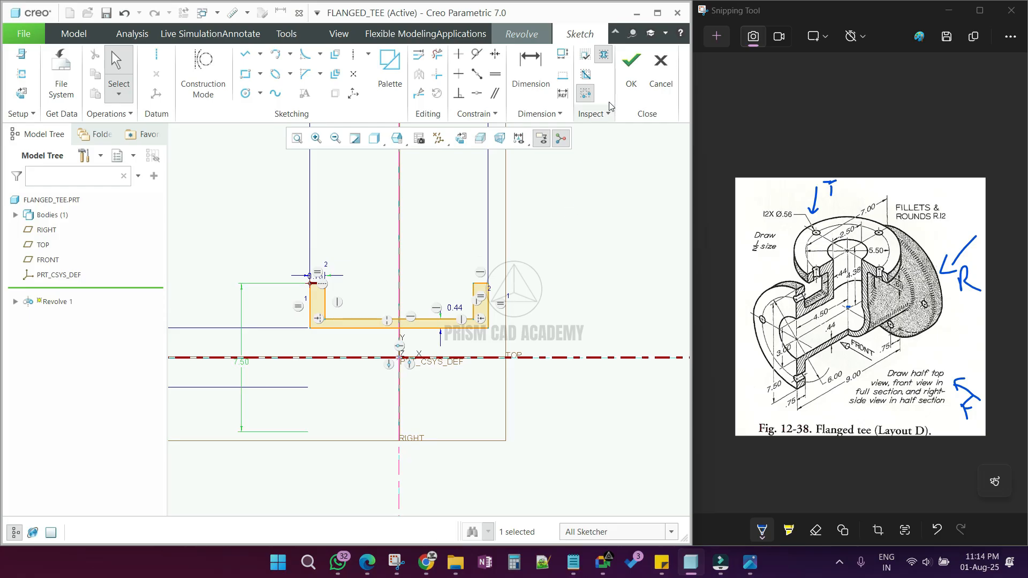
Finish the sketch and complete the solid 360° revolve of the flanged pipe
left_click(631, 67)
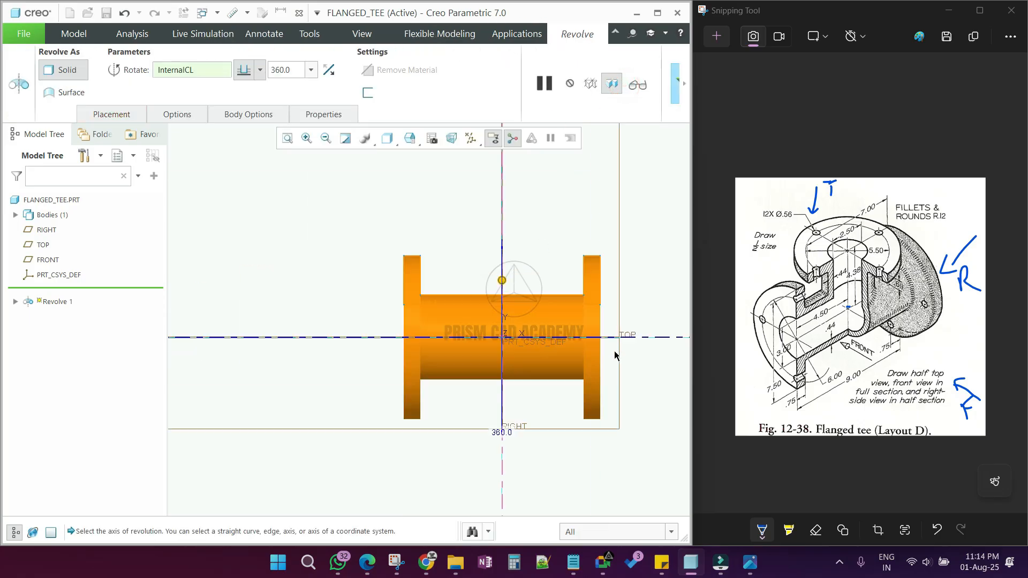
scroll(522, 358, "up", 4)
scroll(482, 314, "down", 5)
scroll(482, 315, "up", 4)
scroll(514, 400, "down", 3)
scroll(515, 296, "down", 2)
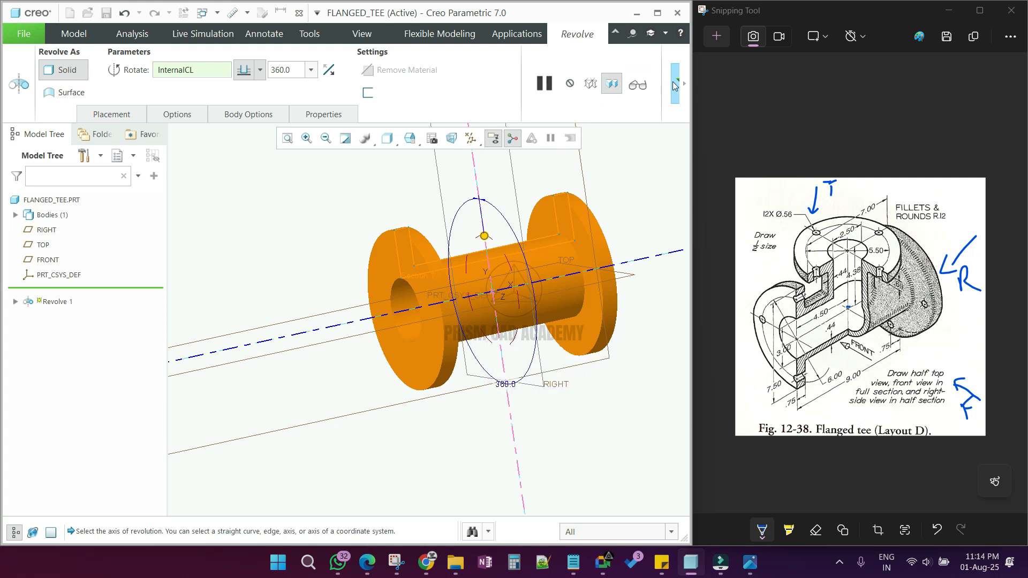
left_click(674, 85)
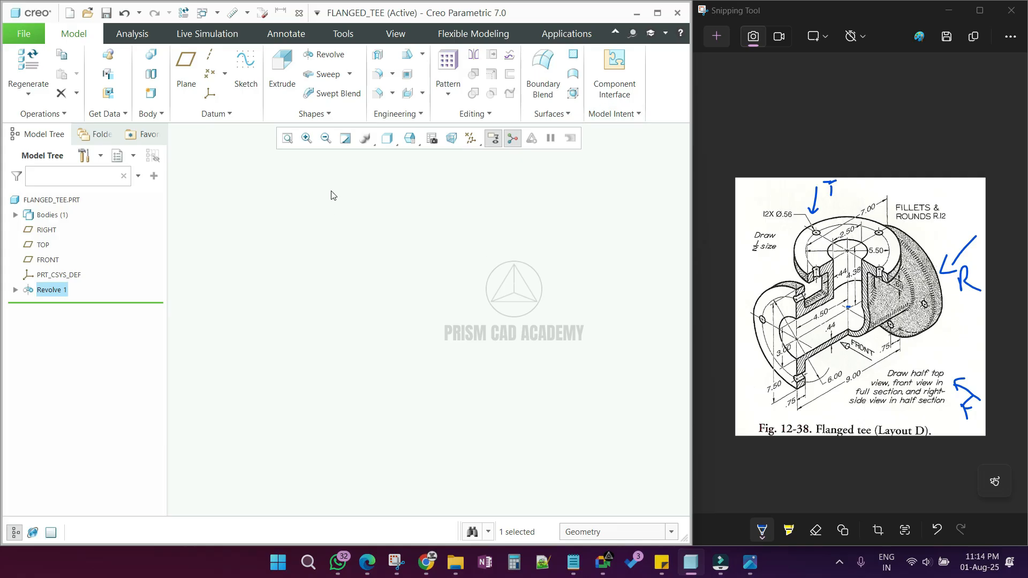
Create a datum plane offset 4.3 upward from the TOP plane
left_click(289, 140)
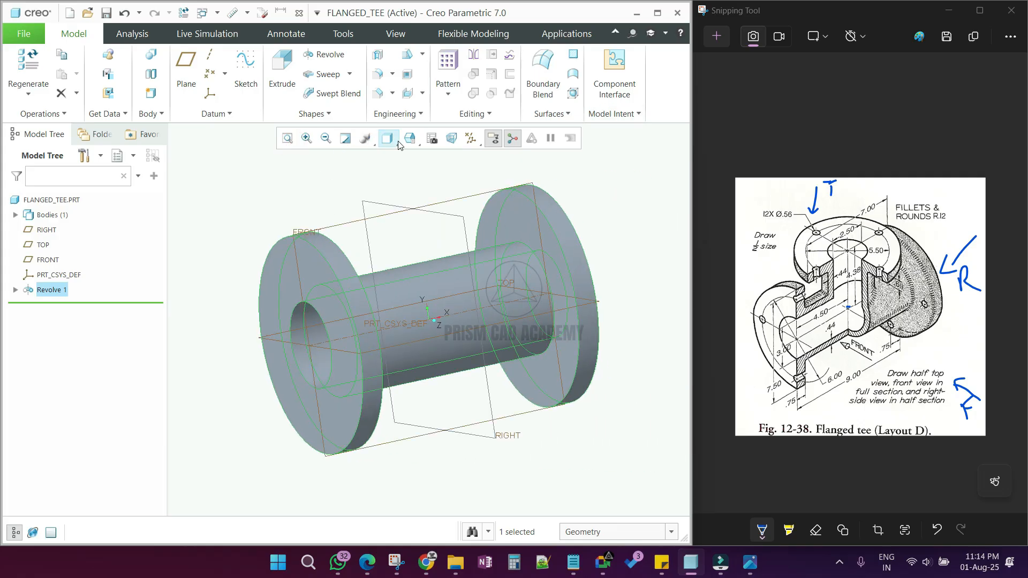
left_click(410, 138)
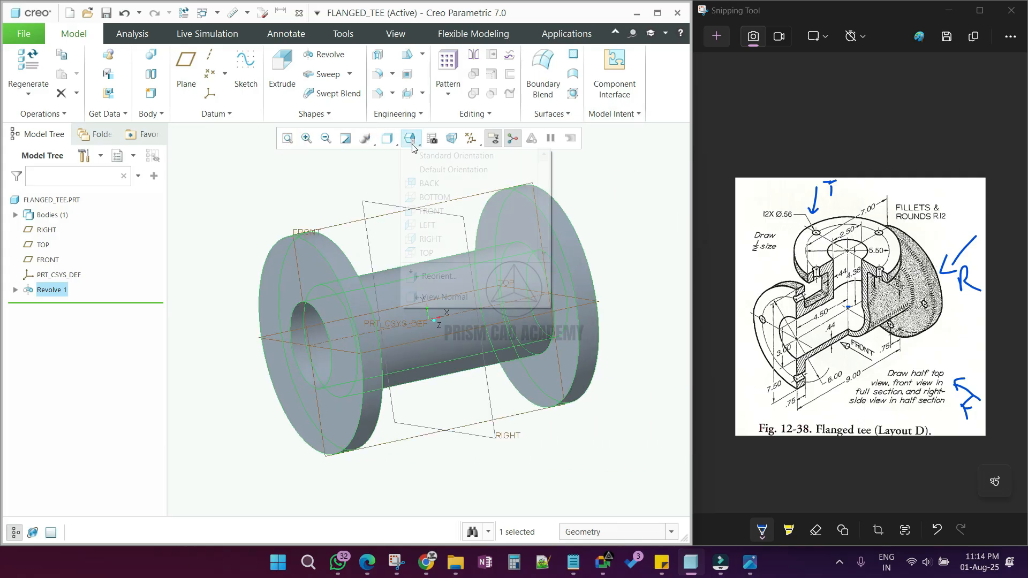
left_click(437, 210)
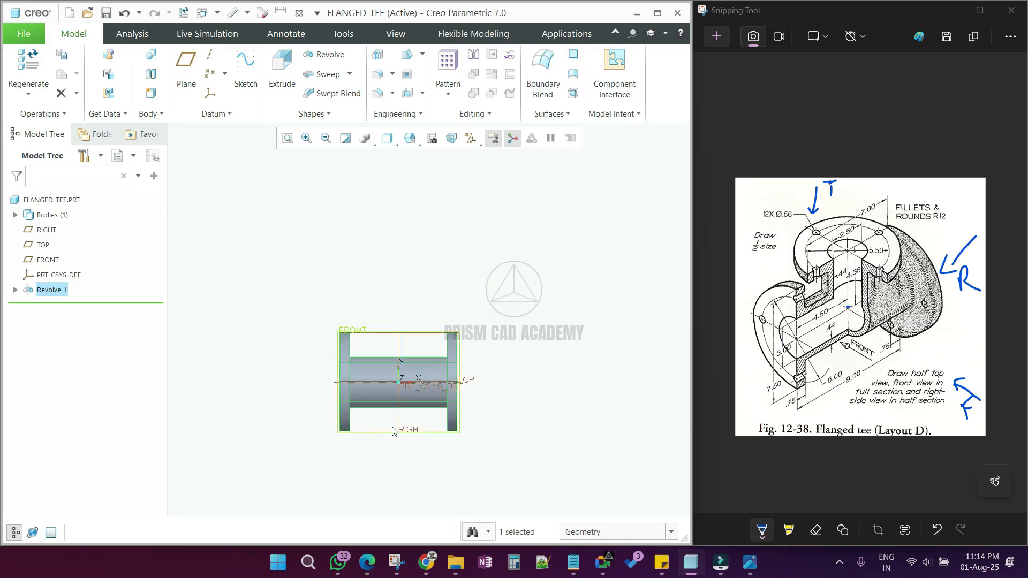
middle_click_drag(471, 401, 478, 421)
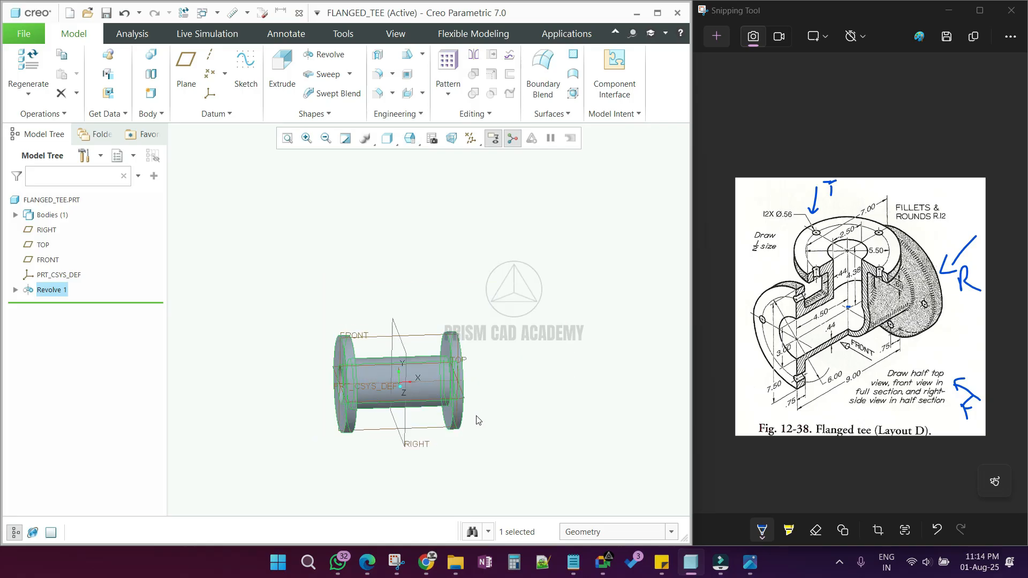
left_click(598, 325)
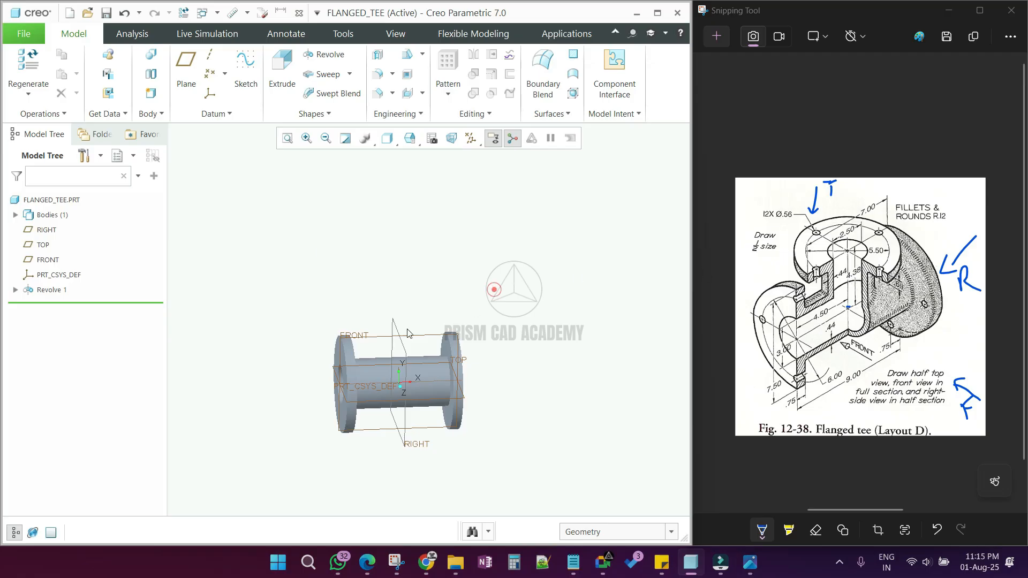
left_click(186, 69)
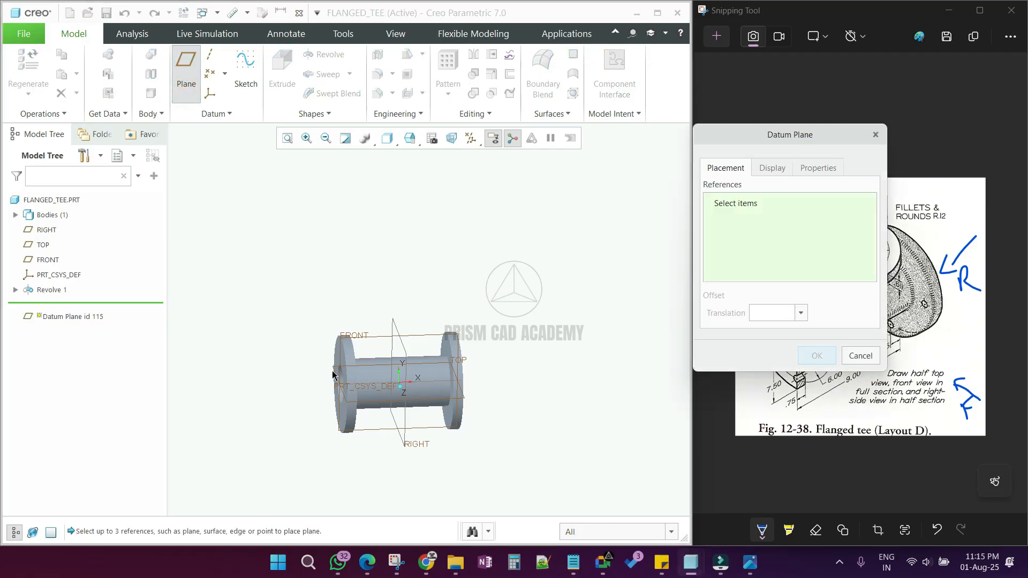
left_click(467, 397)
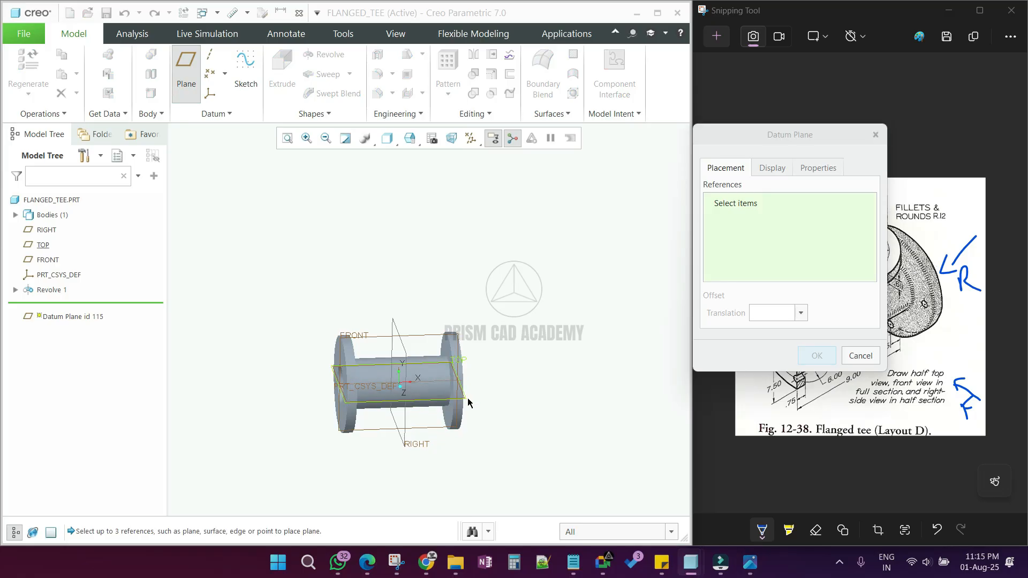
left_click_drag(398, 382, 425, 269)
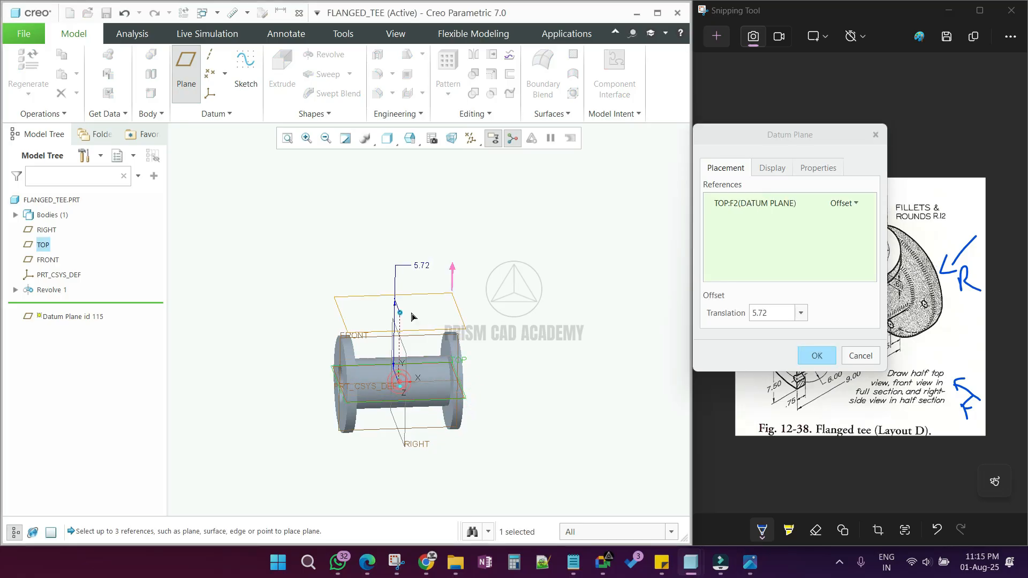
double_click(424, 270)
type("4.3")
key("Return")
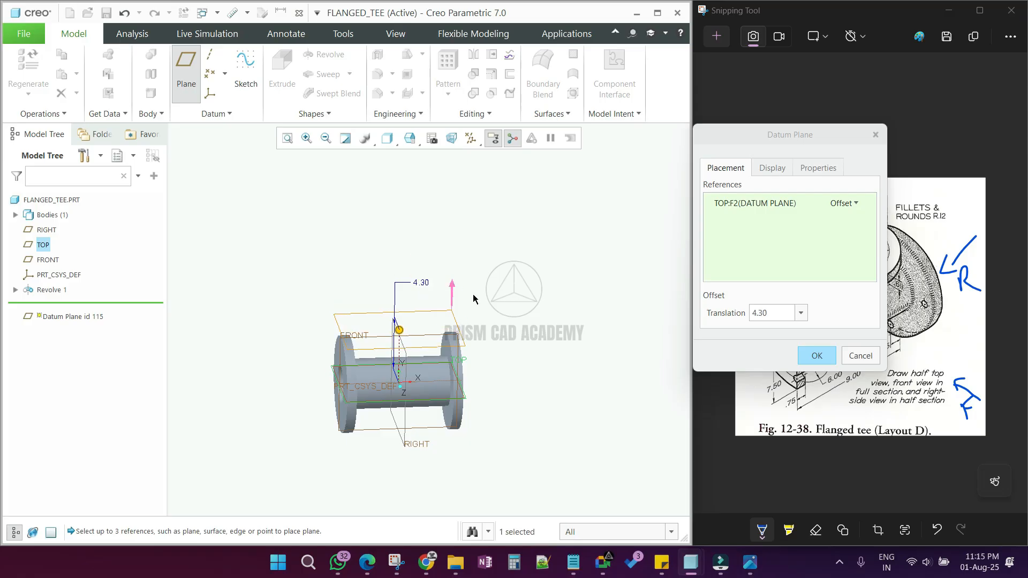
middle_click(481, 299)
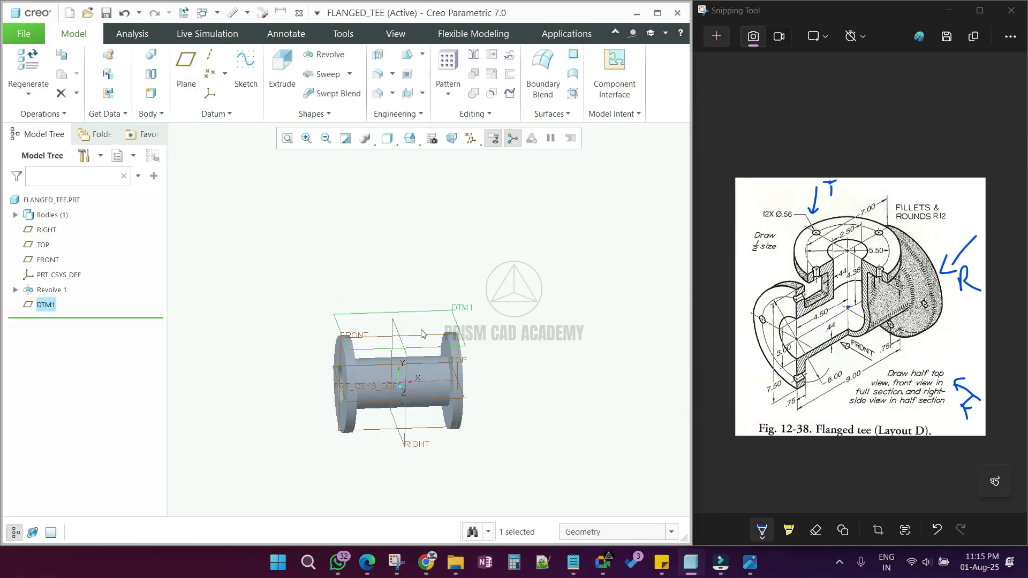
Edit the new datum plane's offset from the TOP plane to 4.38
left_click(46, 306)
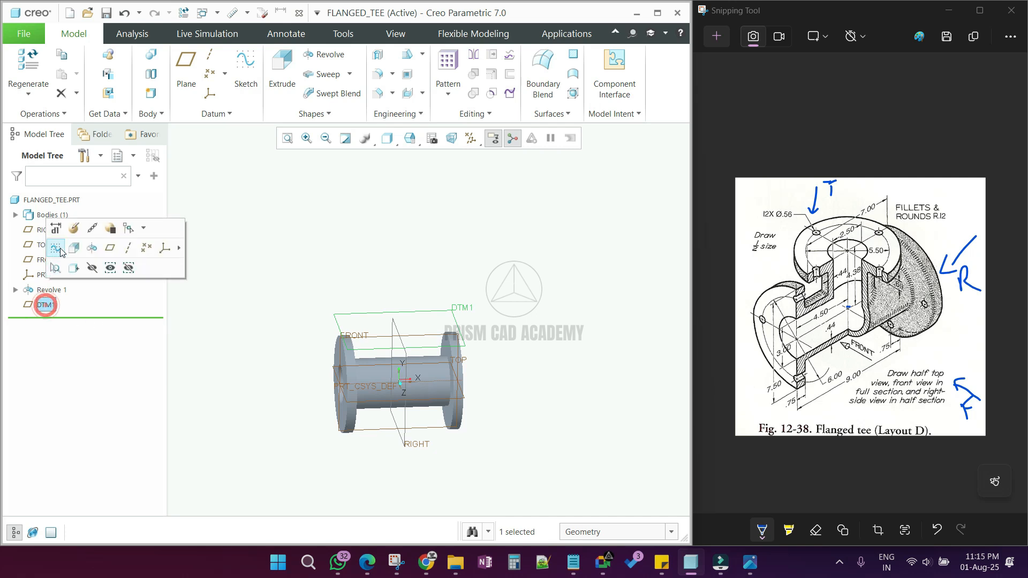
left_click(61, 231)
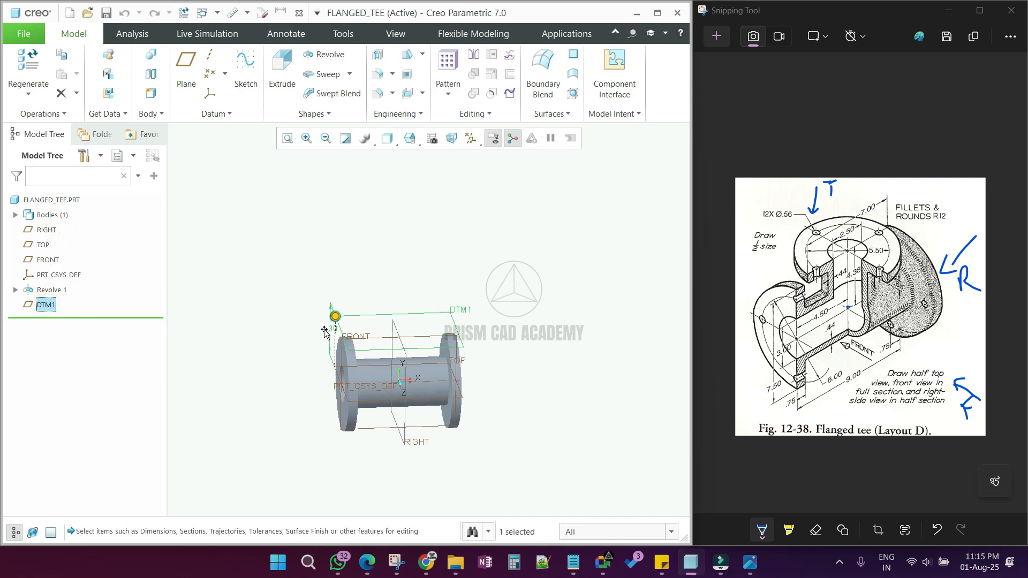
double_click(325, 326)
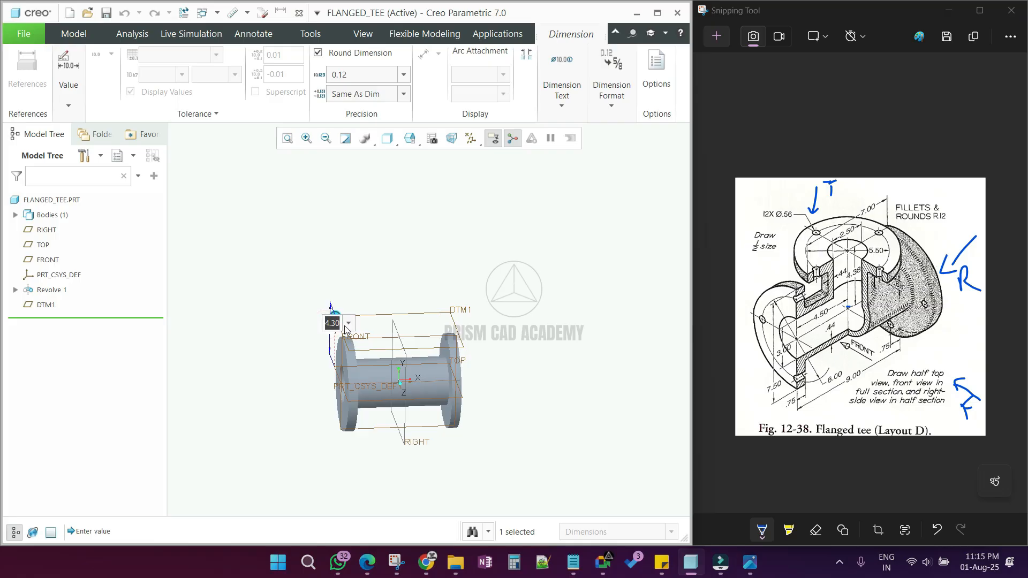
left_click(339, 325)
type("8")
key("Return")
left_click(373, 288)
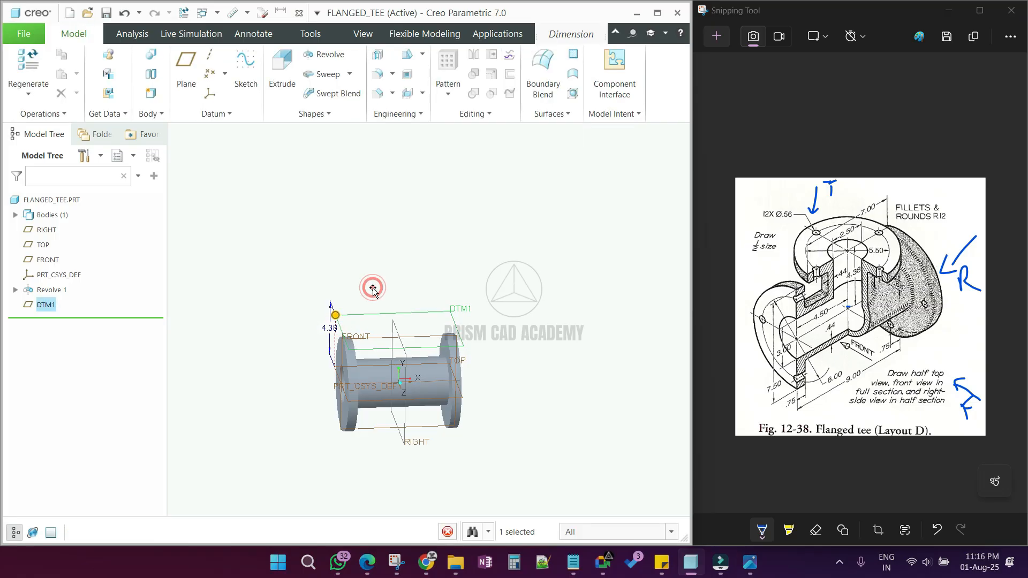
scroll(363, 363, "down", 5)
mouse_move(363, 362)
middle_mouse_down()
mouse_move(349, 319)
mouse_move(358, 332)
mouse_move(391, 277)
middle_mouse_up()
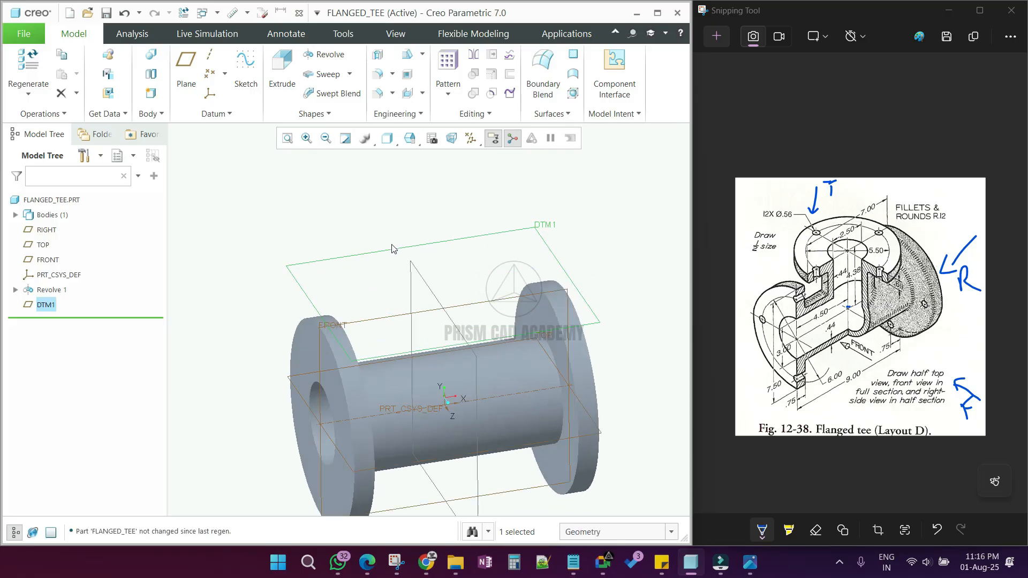
On the offset datum plane, sketch a circle centred at the origin and set its diameter to 2.5+0.44+0.44
left_click(393, 249)
left_click(275, 93)
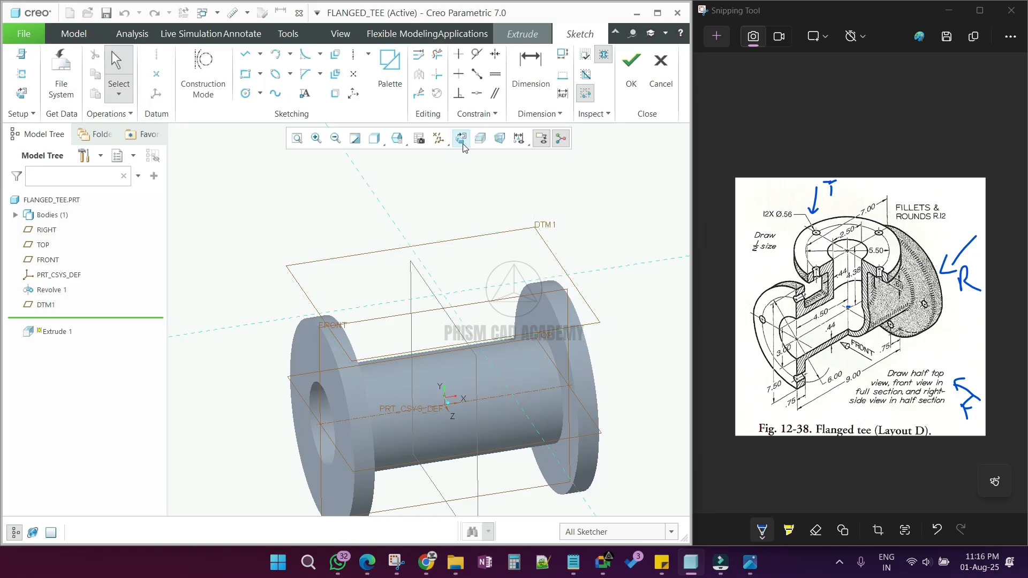
left_click(461, 139)
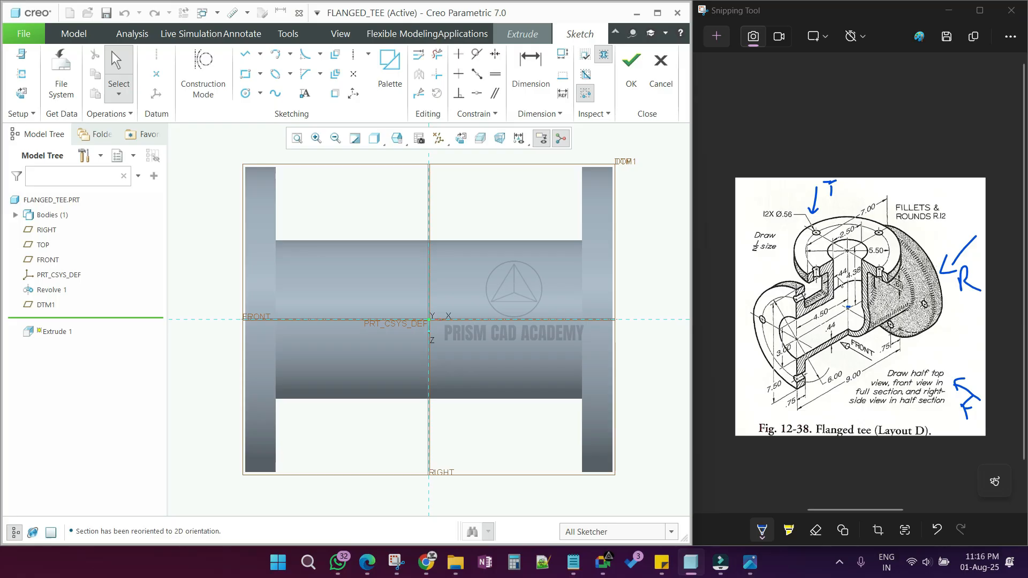
left_click(246, 93)
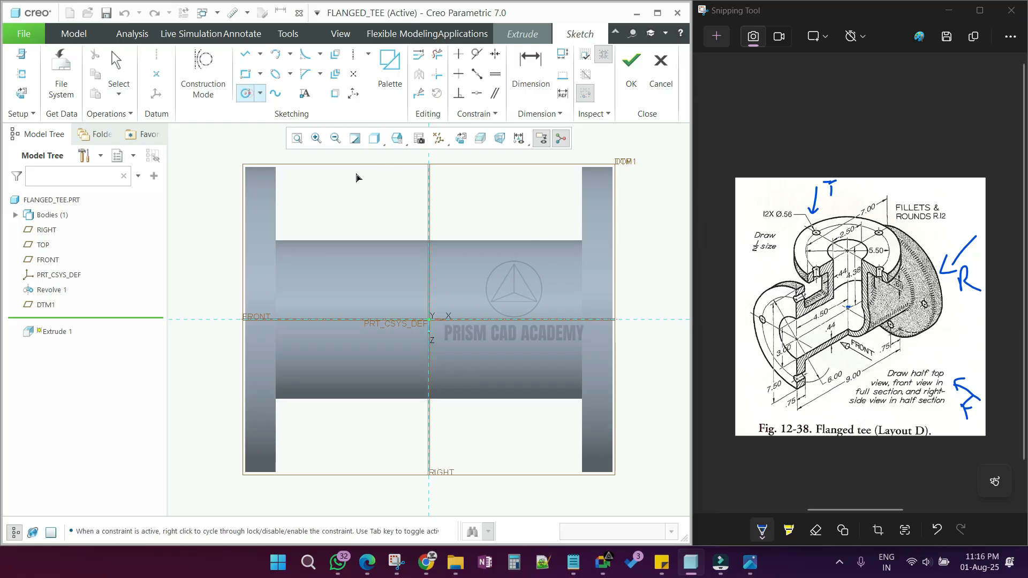
left_click(441, 265)
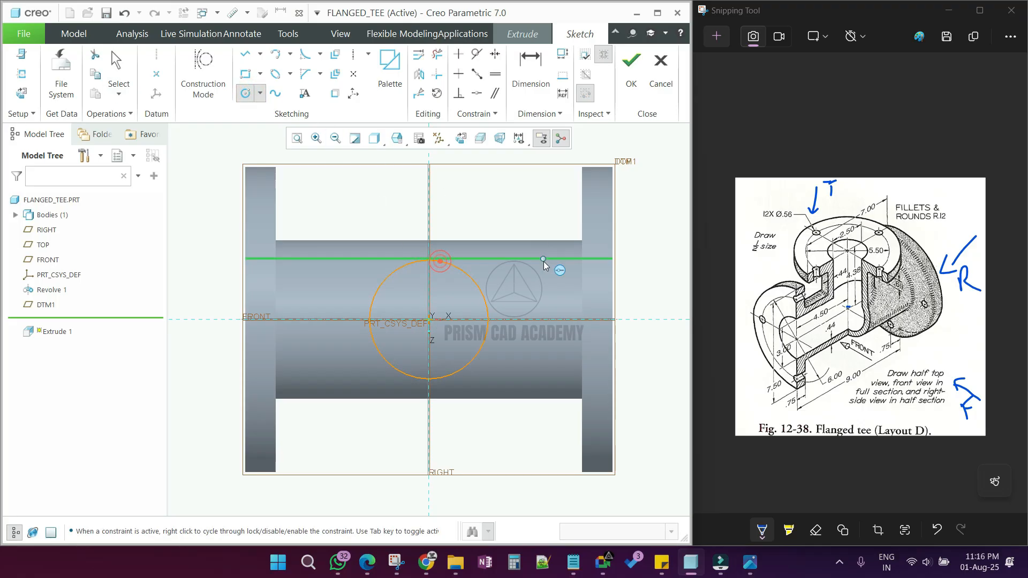
middle_click(348, 263)
double_click(352, 266)
type("2.5+0.44+")
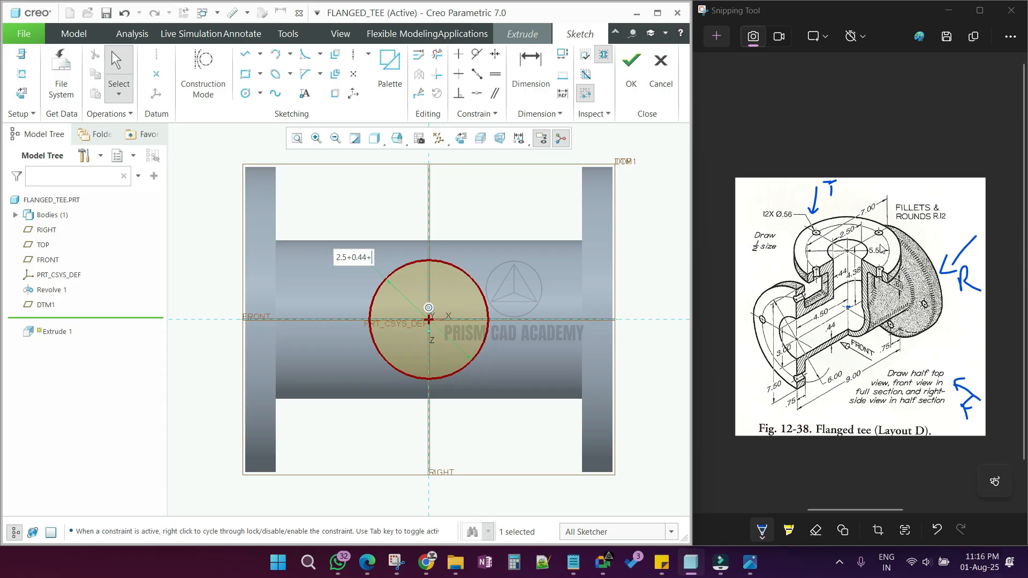
type("4")
key("Return")
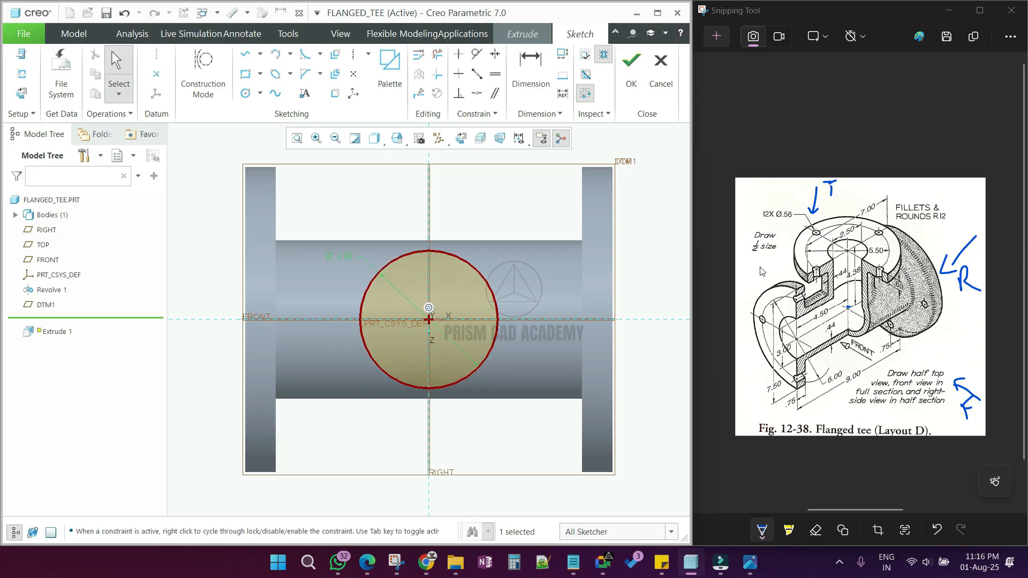
Extrude the circle as a solid up to the horizontal pipe's outer surface and display the model shaded with edges
left_click(622, 89)
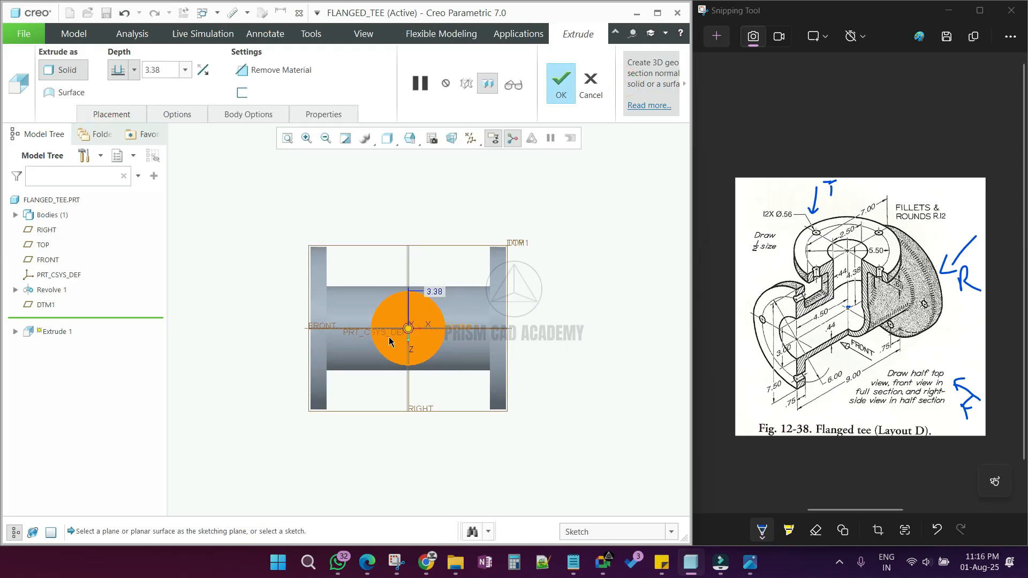
left_click(134, 70)
left_click(118, 197)
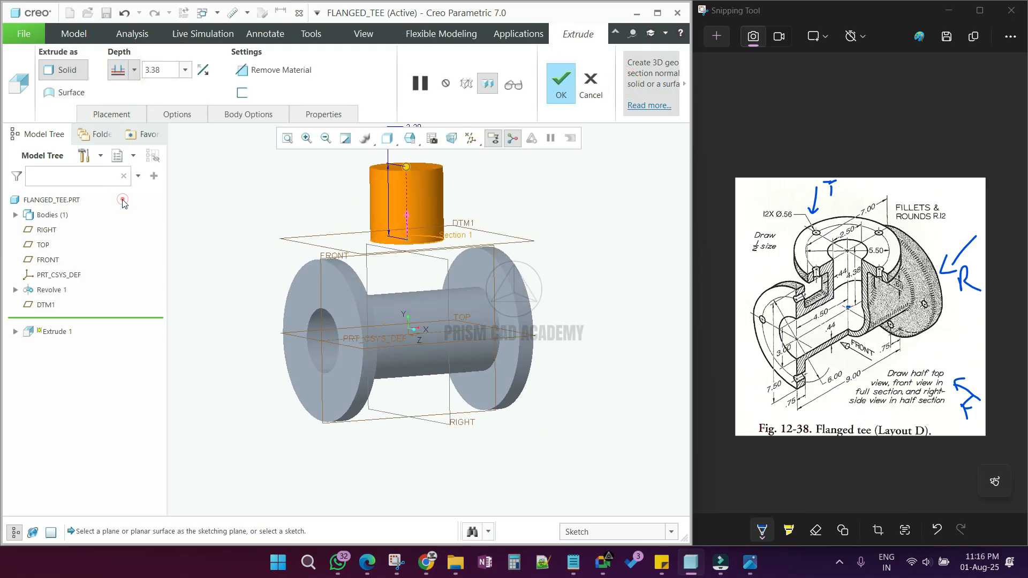
left_click(409, 296)
middle_click_drag(434, 314, 413, 327)
middle_click(621, 259)
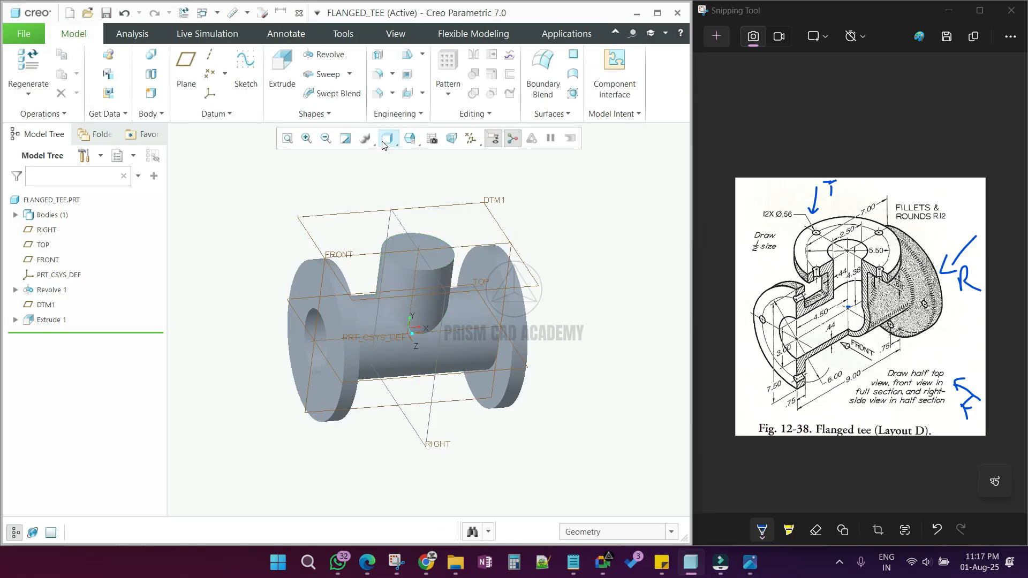
key("ctrl+2")
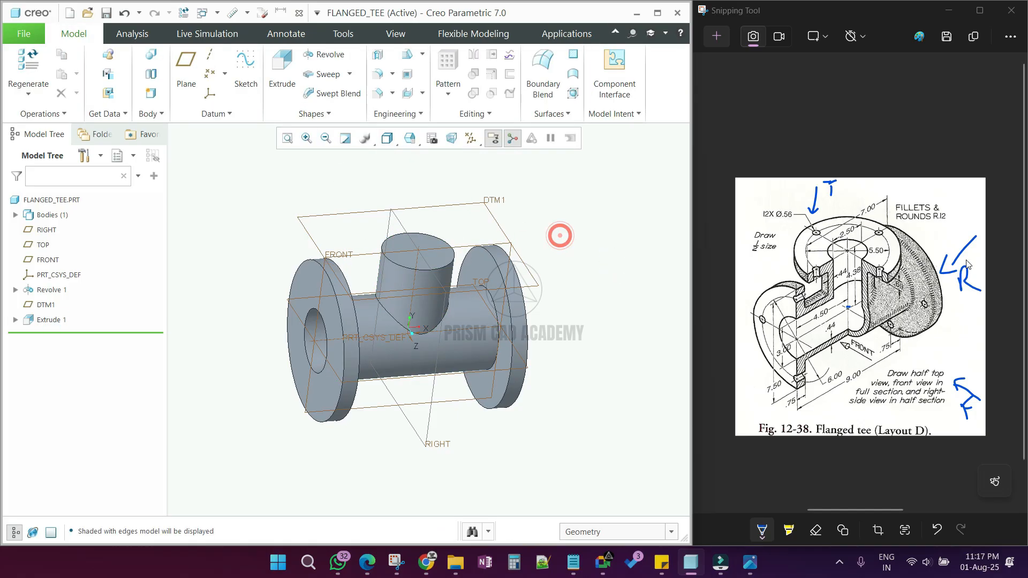
On the vertical branch's top face, sketch a circle concentric with the branch and set its diameter to 7
left_click(282, 70)
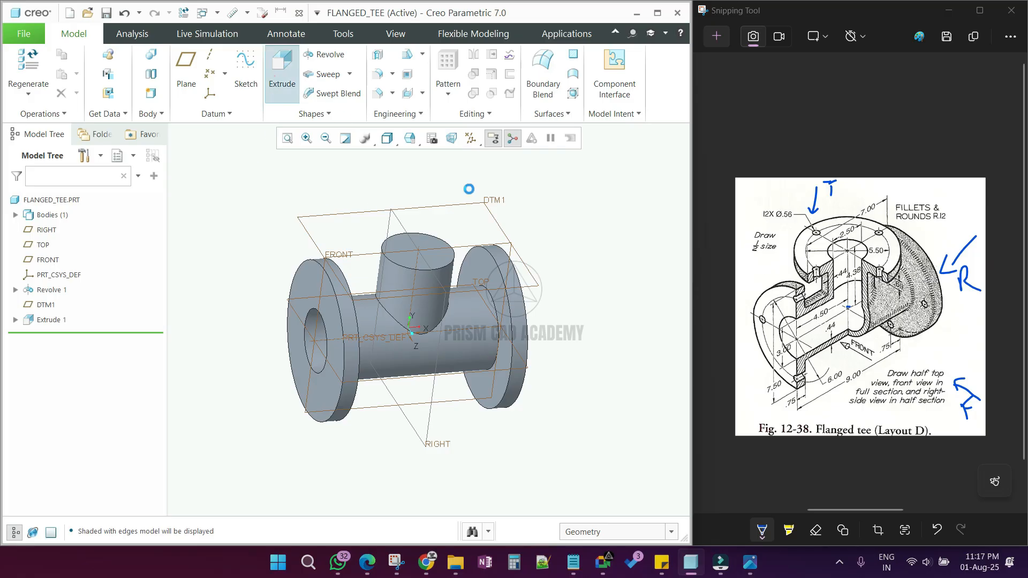
left_click(421, 238)
left_click(460, 138)
left_click(260, 93)
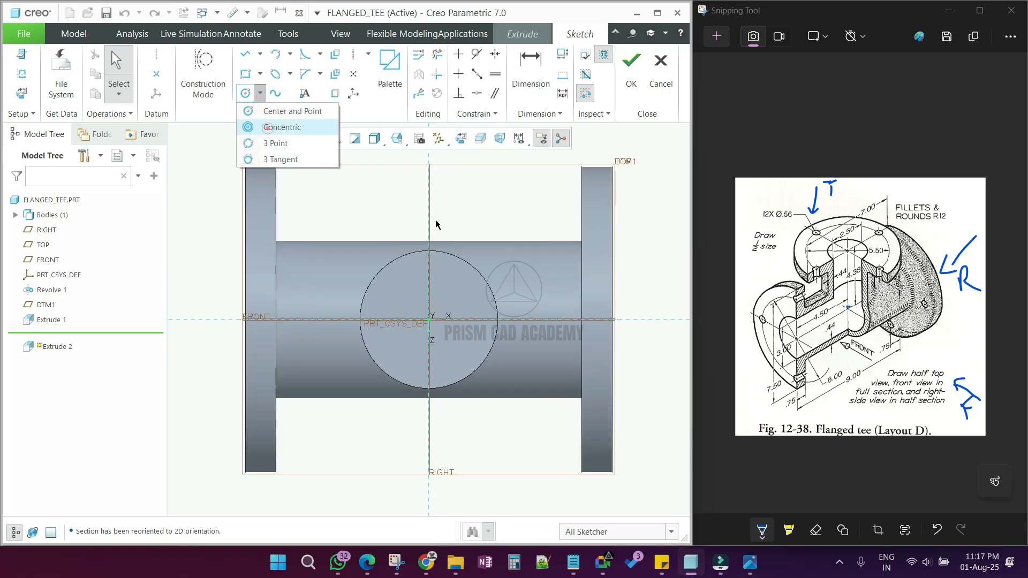
left_click(271, 128)
left_click(469, 266)
left_click(487, 208)
middle_click(328, 209)
double_click(286, 201)
type("7")
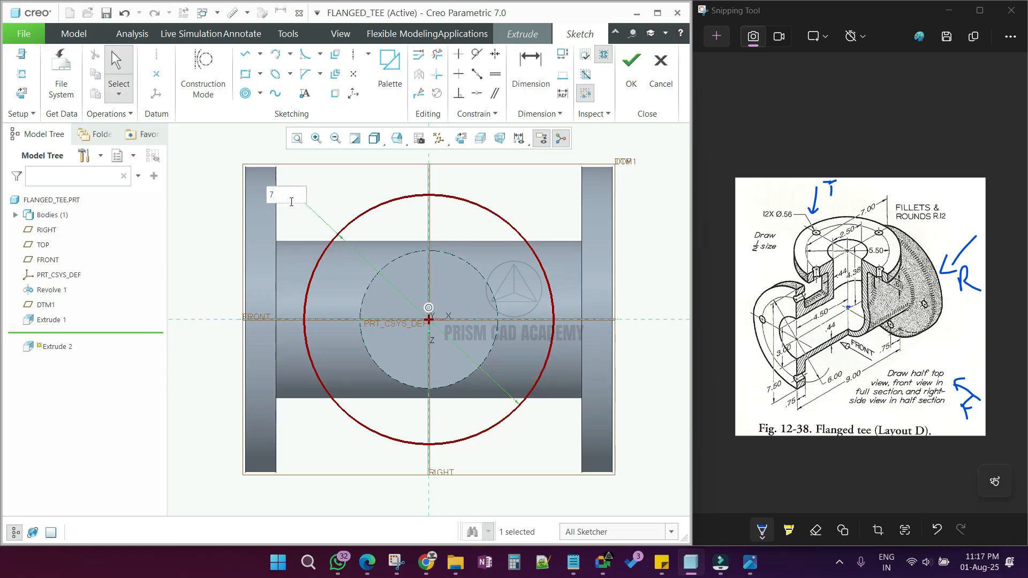
key("Return")
Extrude the flange circle 0.69 downward toward the horizontal pipe as a solid
scroll(395, 282, "down", 3)
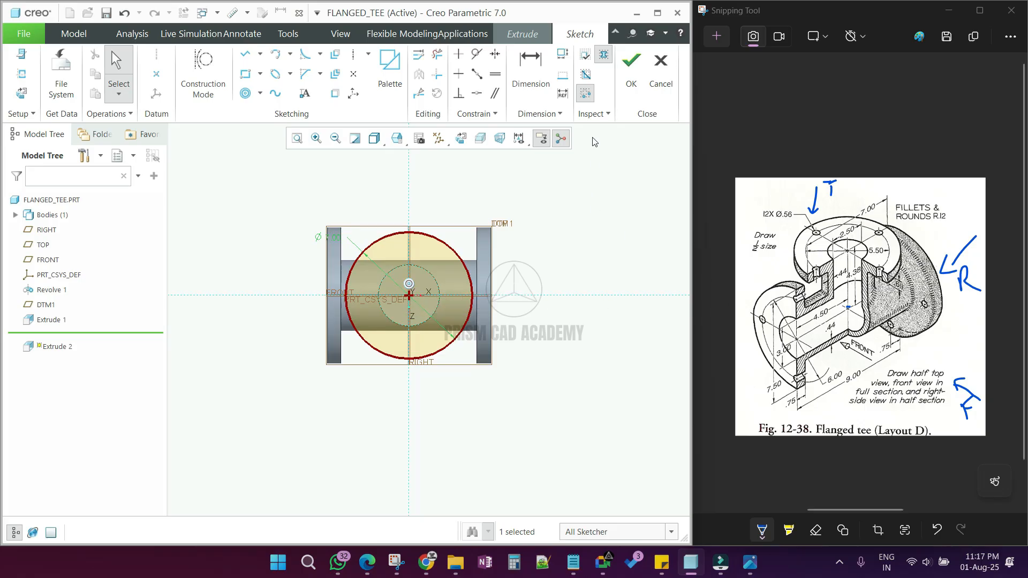
left_click(631, 62)
middle_click_drag(503, 348, 514, 294)
scroll(507, 359, "up", 4)
scroll(486, 271, "down", 4)
left_click_drag(483, 307, 457, 451)
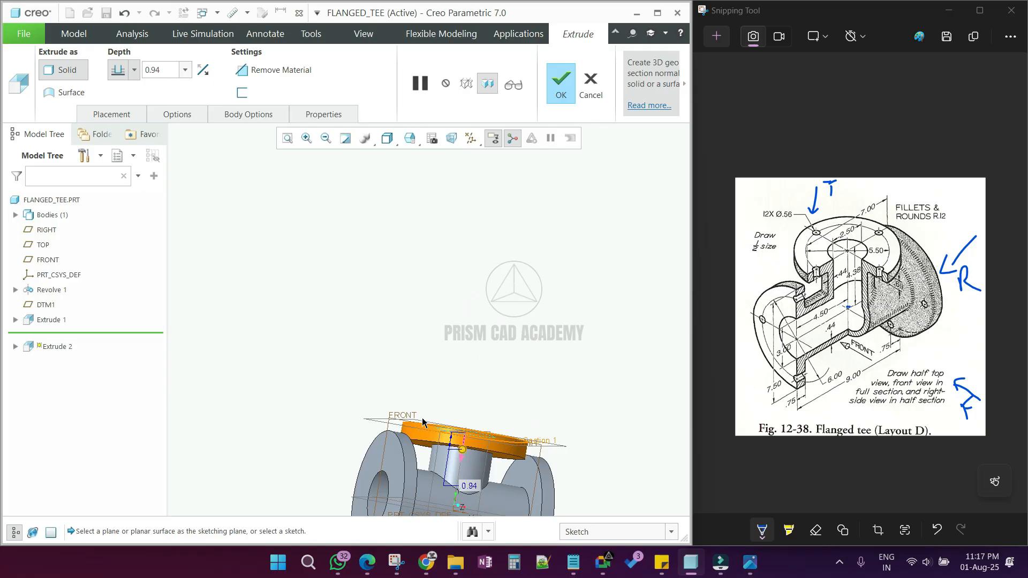
double_click(166, 72)
type("0")
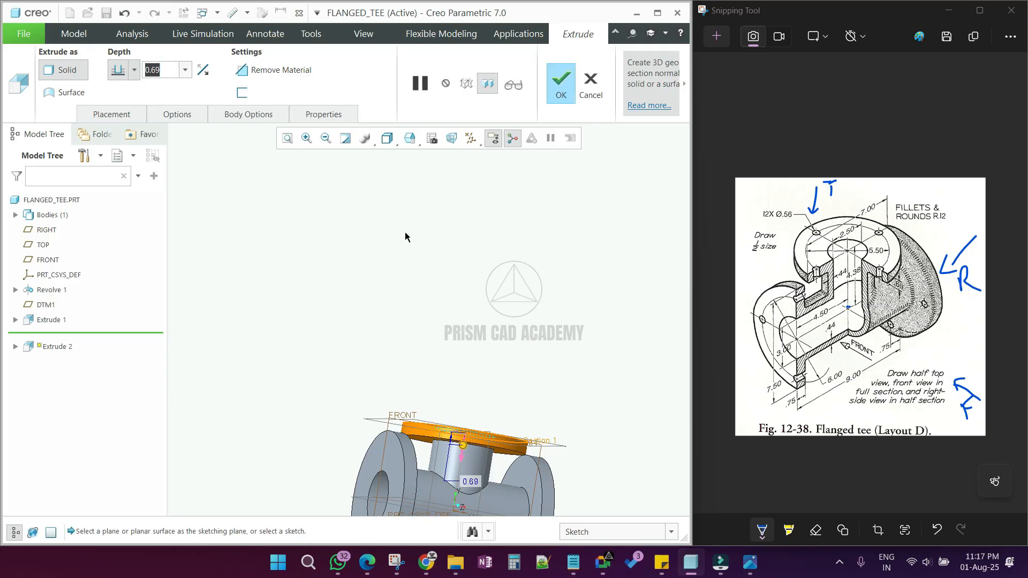
scroll(406, 235, "up", 2)
middle_click_drag(395, 252, 456, 422)
middle_click(433, 267)
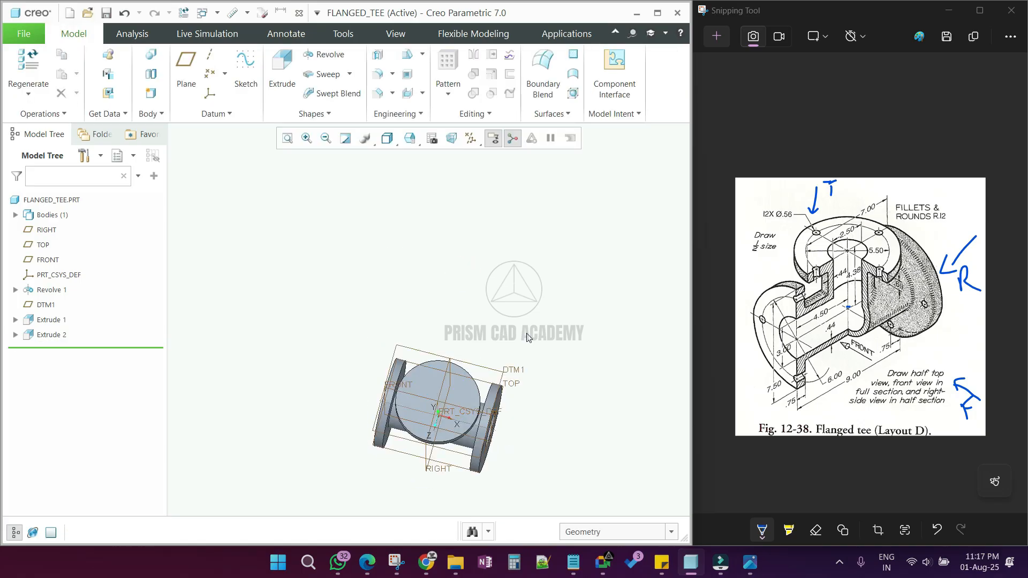
On the top face of the branch flange, sketch a circle concentric with the flange and set its diameter to 2.5
left_click(274, 70)
scroll(423, 426, "down", 4)
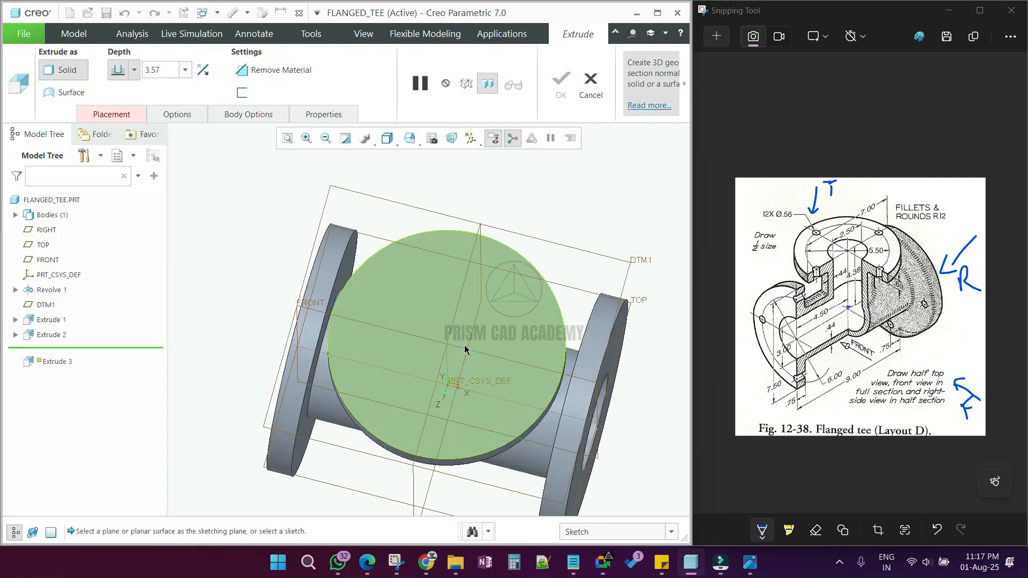
left_click(477, 332)
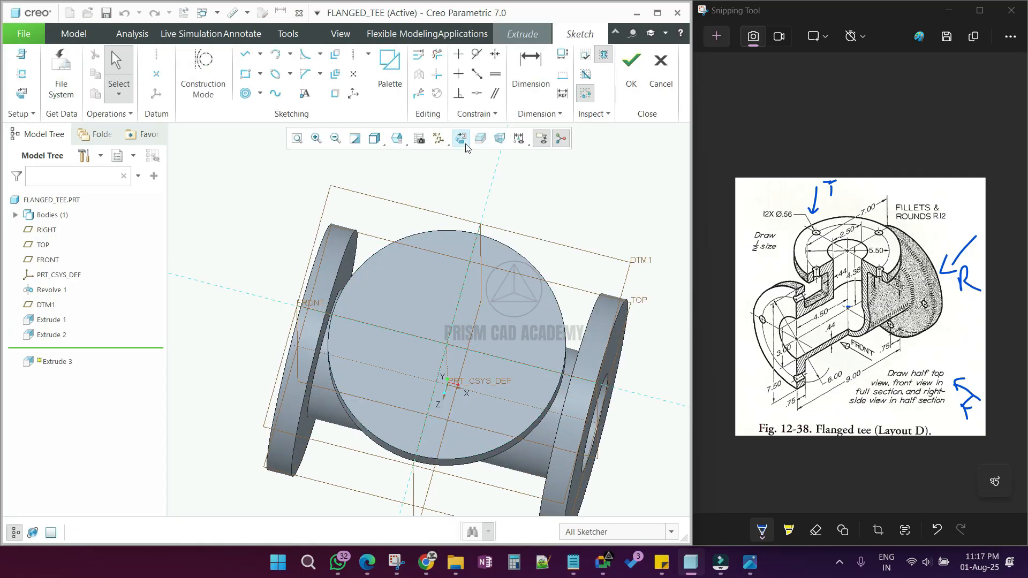
left_click(464, 141)
left_click(260, 93)
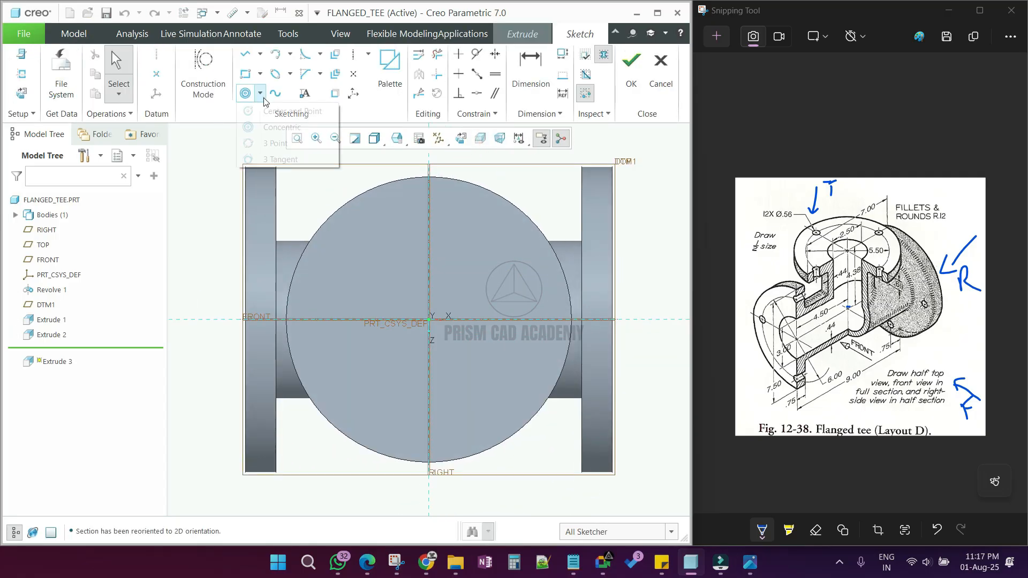
left_click(273, 127)
left_click(381, 184)
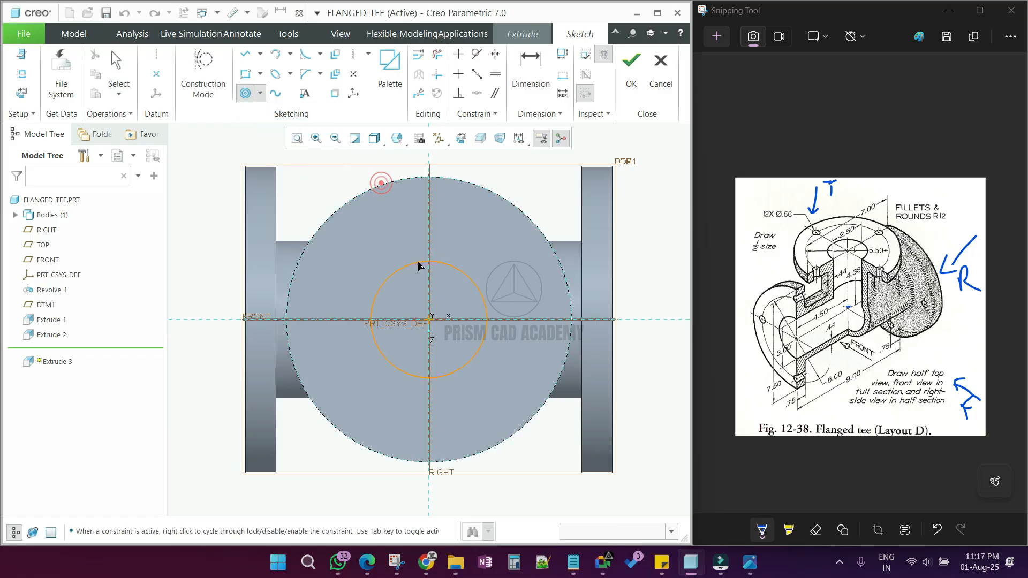
left_click(422, 284)
middle_click(380, 285)
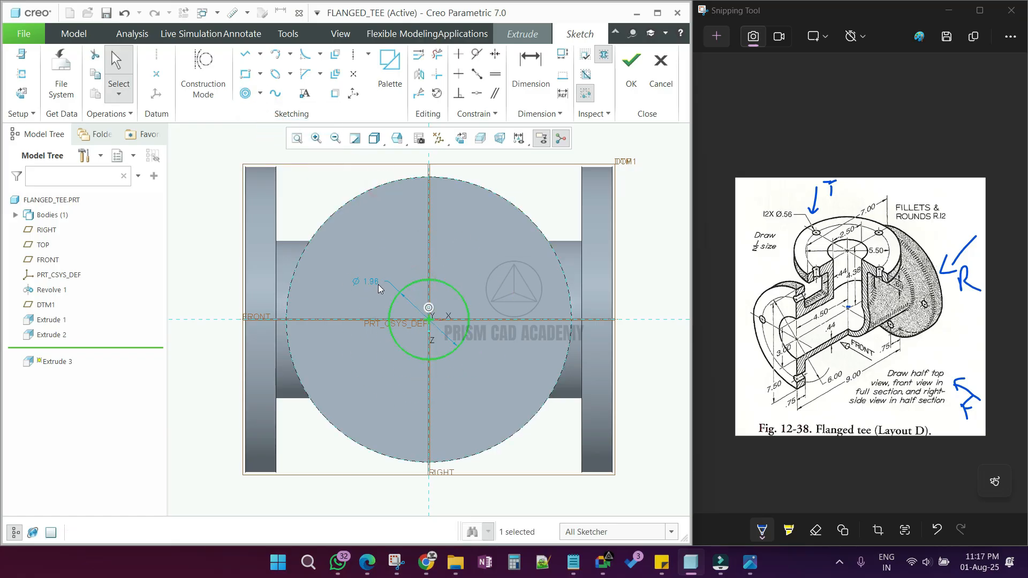
double_click(374, 284)
type("2")
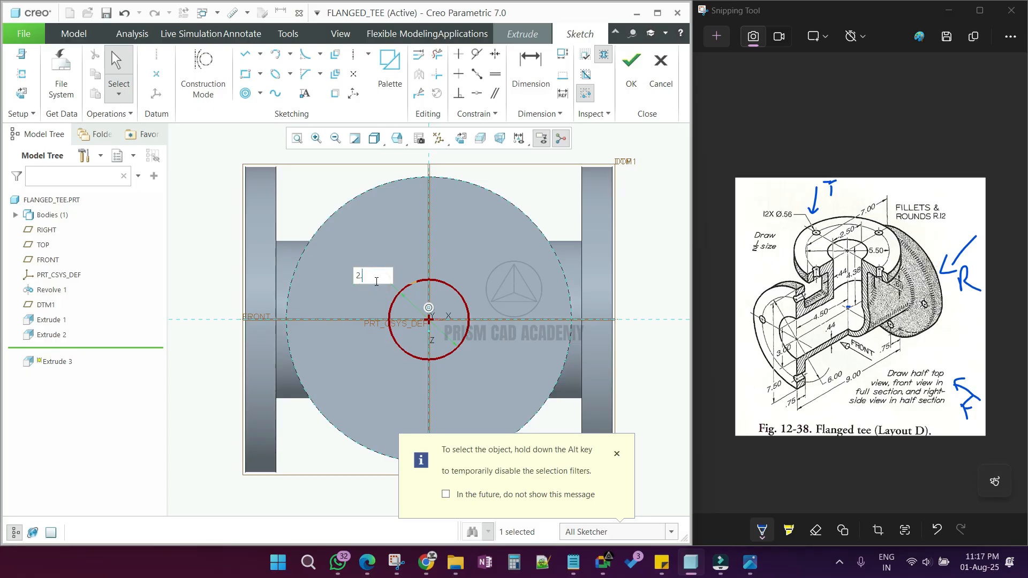
key("Return")
Cut the circle down through the branch as a remove-material extrude ending at the horizontal pipe's inner bore surface
scroll(451, 355, "up", 2)
middle_click_drag(443, 348, 391, 254)
key("ctrl+d")
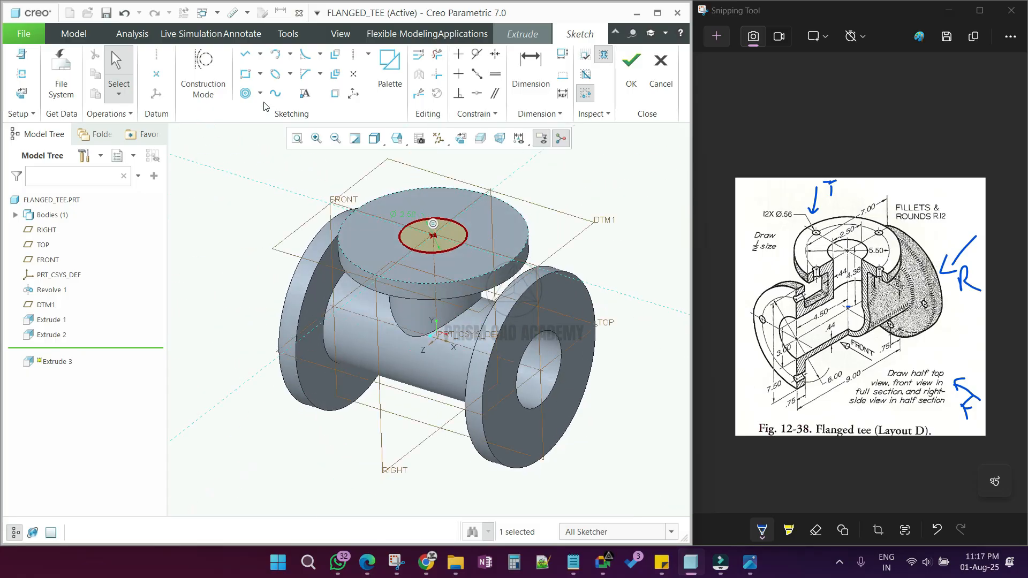
left_click(260, 94)
left_click(620, 102)
middle_click_drag(465, 275, 410, 181)
left_click_drag(404, 161, 427, 272)
middle_click_drag(423, 274, 313, 230)
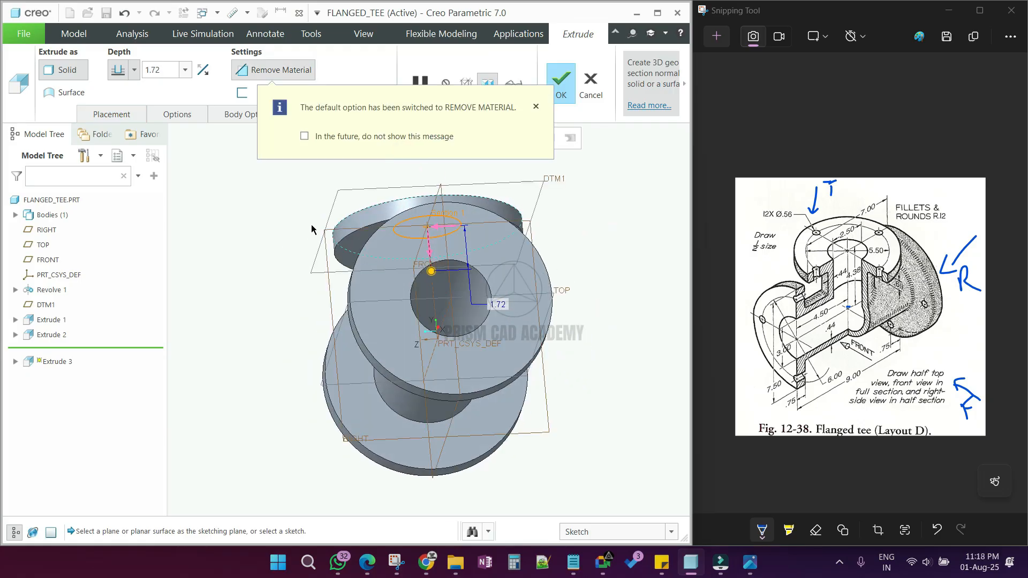
left_click(134, 70)
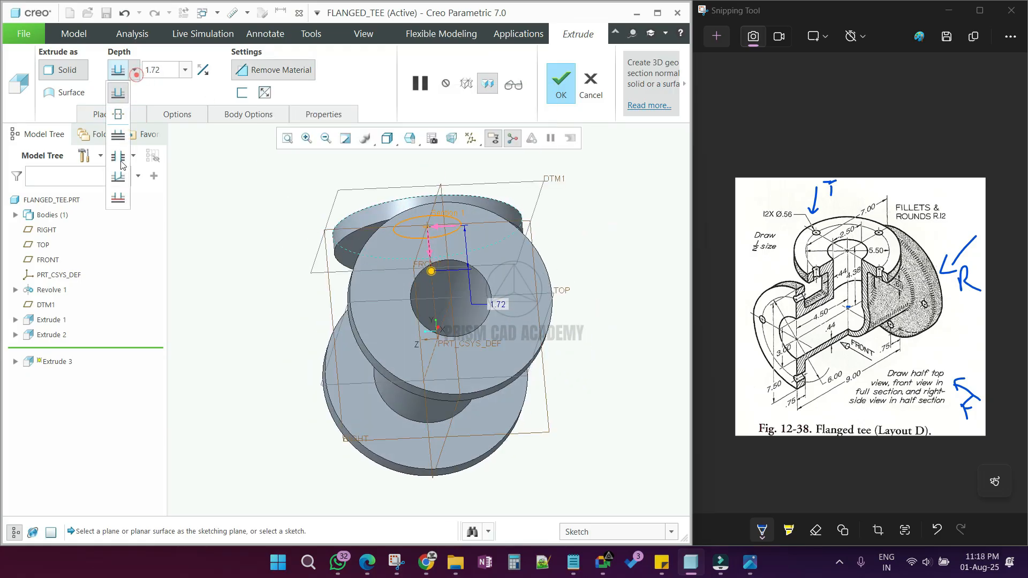
left_click(110, 201)
left_click(445, 301)
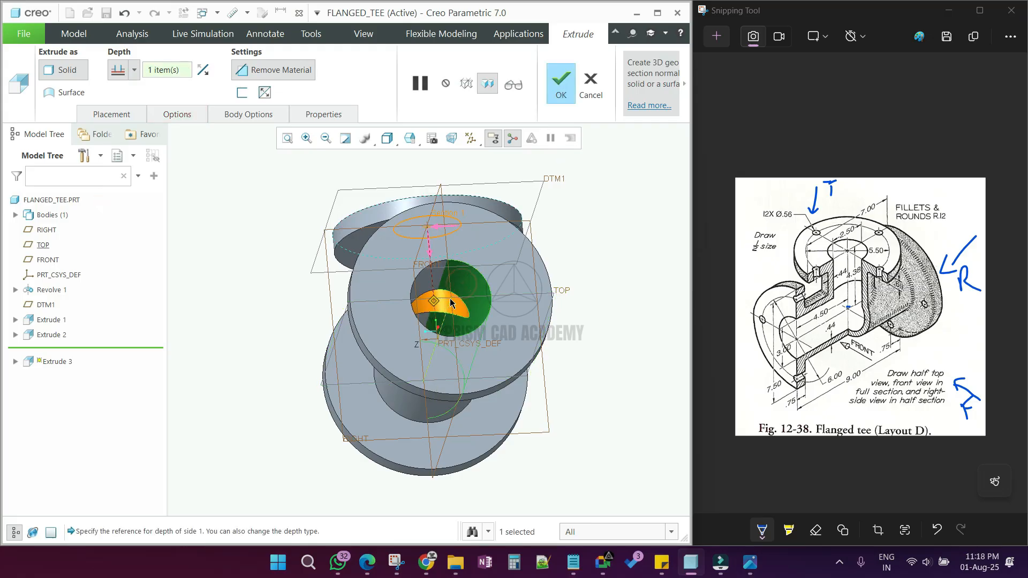
middle_click_drag(446, 303, 493, 371)
middle_click(493, 371)
scroll(333, 383, "up", 3)
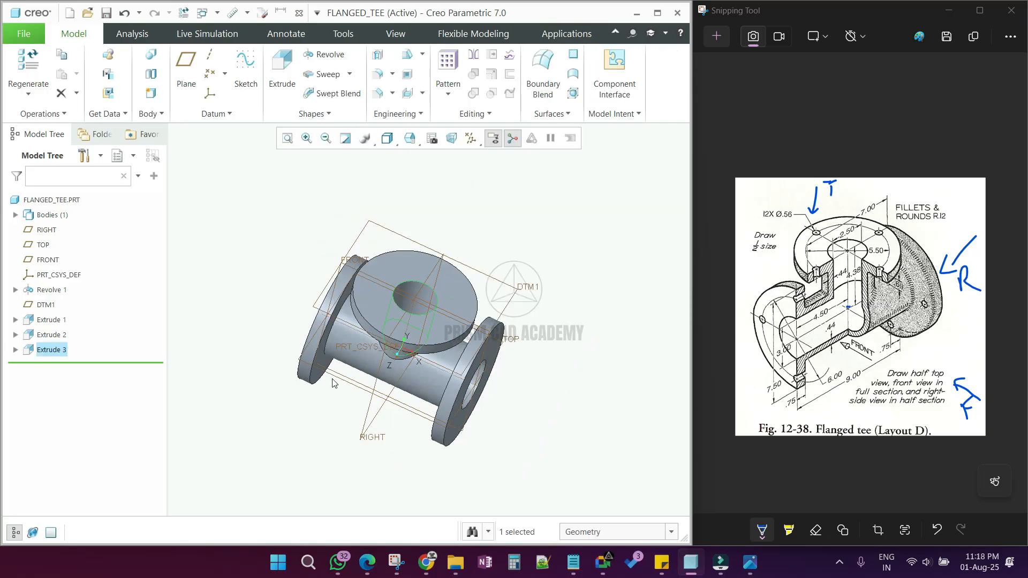
left_click(463, 357)
middle_click_drag(459, 350, 417, 347)
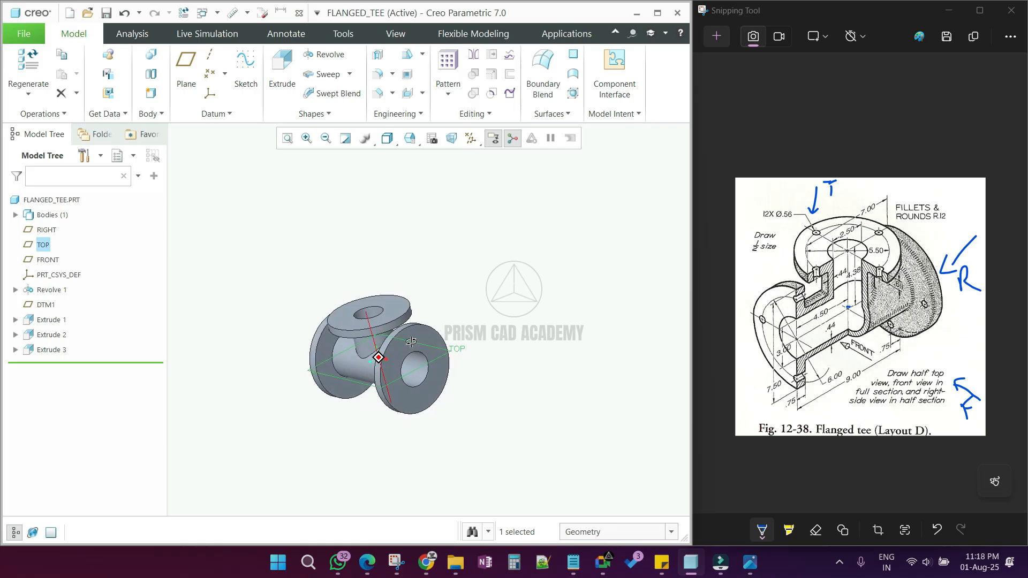
left_click(282, 67)
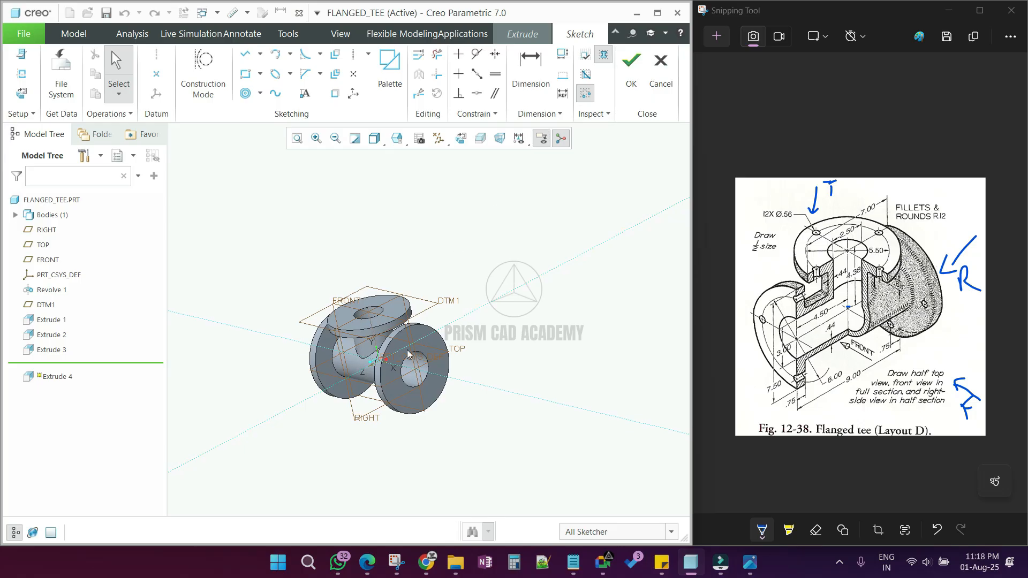
left_click(662, 80)
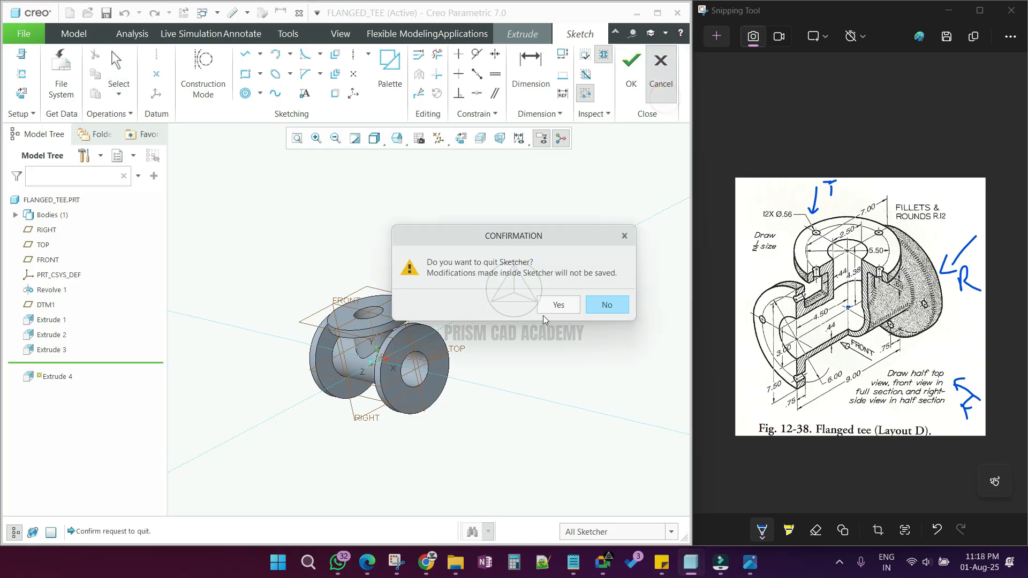
left_click(557, 305)
On the outer face of the horizontal pipe's +X end flange, sketch a concentric construction circle about 2.92 in radius
left_click(420, 341)
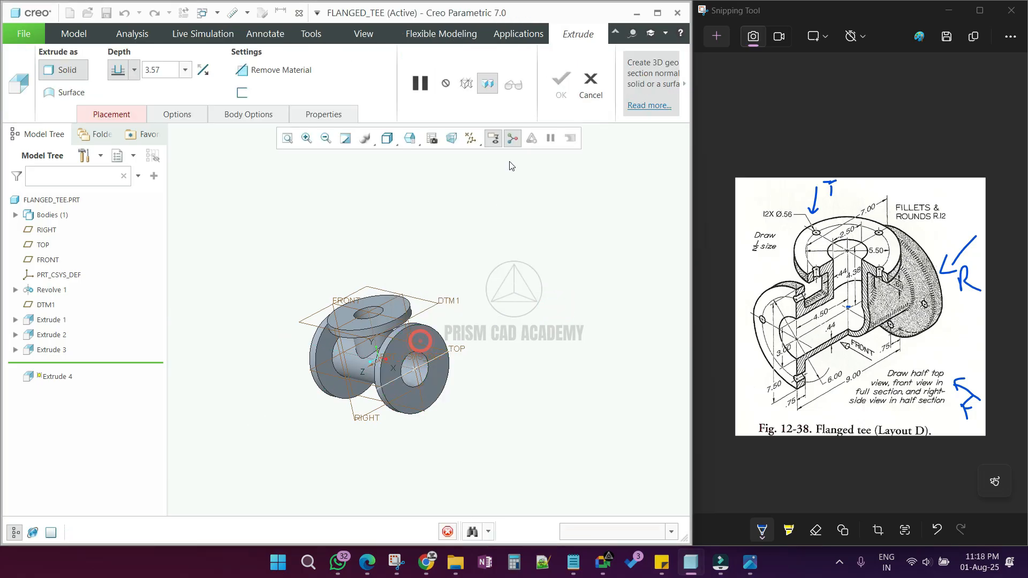
left_click(464, 140)
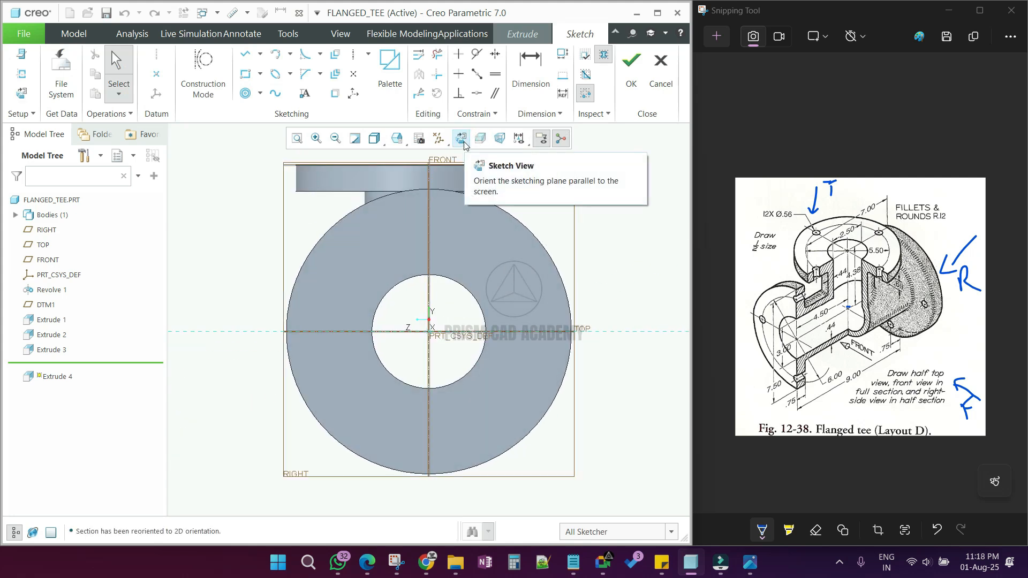
left_click(193, 83)
left_click(260, 93)
left_click(278, 124)
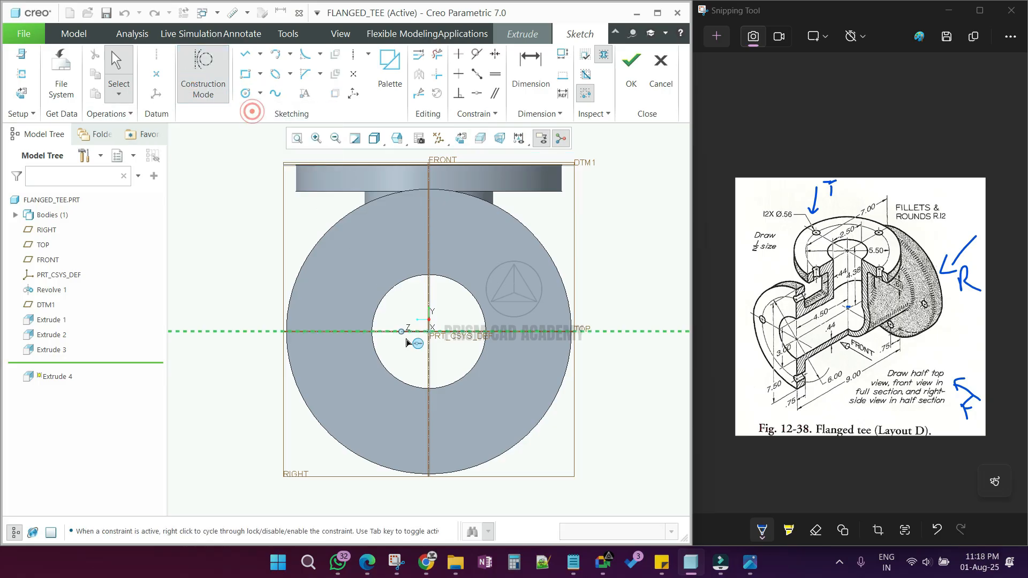
left_click(261, 93)
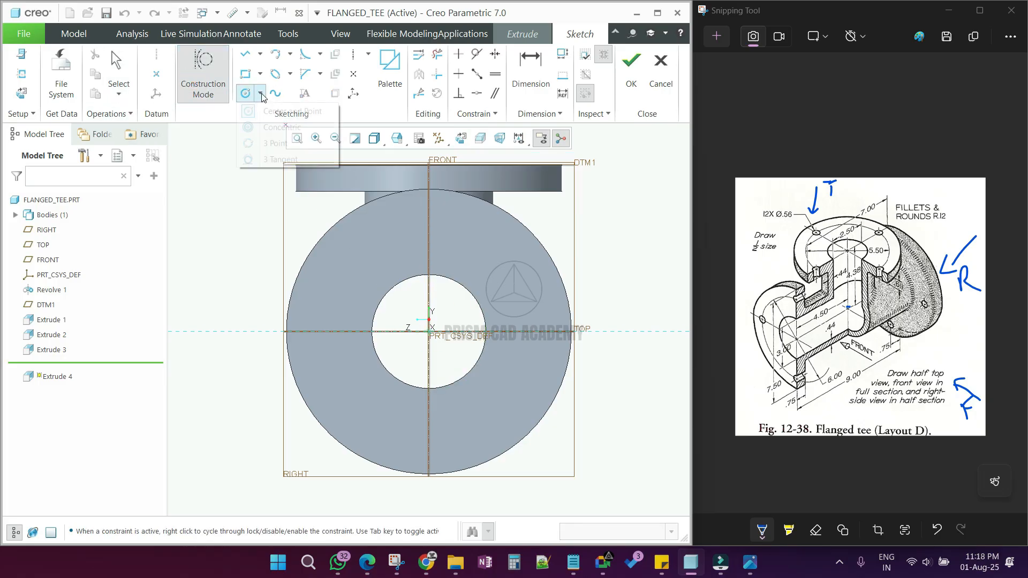
left_click(268, 127)
left_click(355, 208)
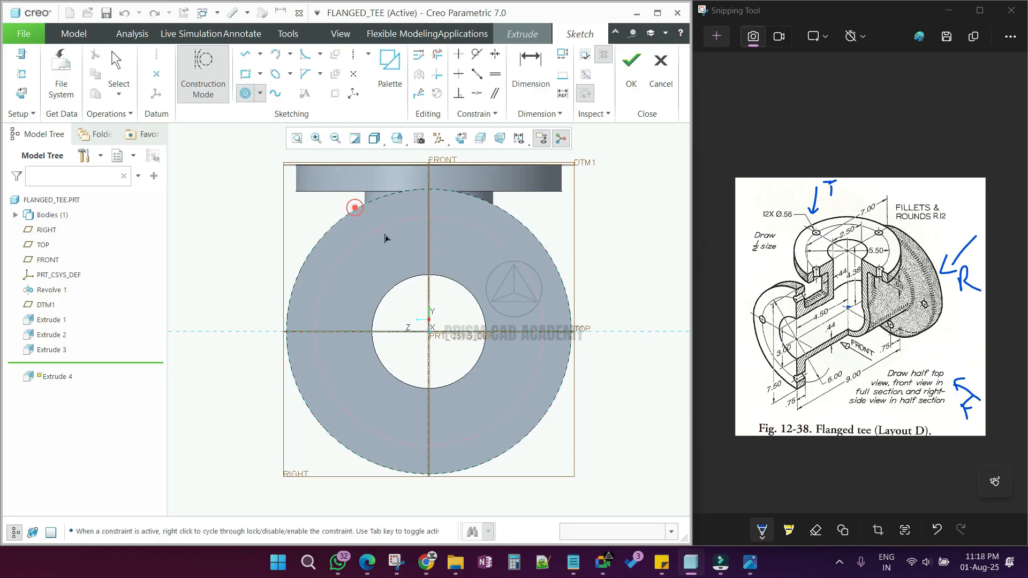
left_click(339, 259)
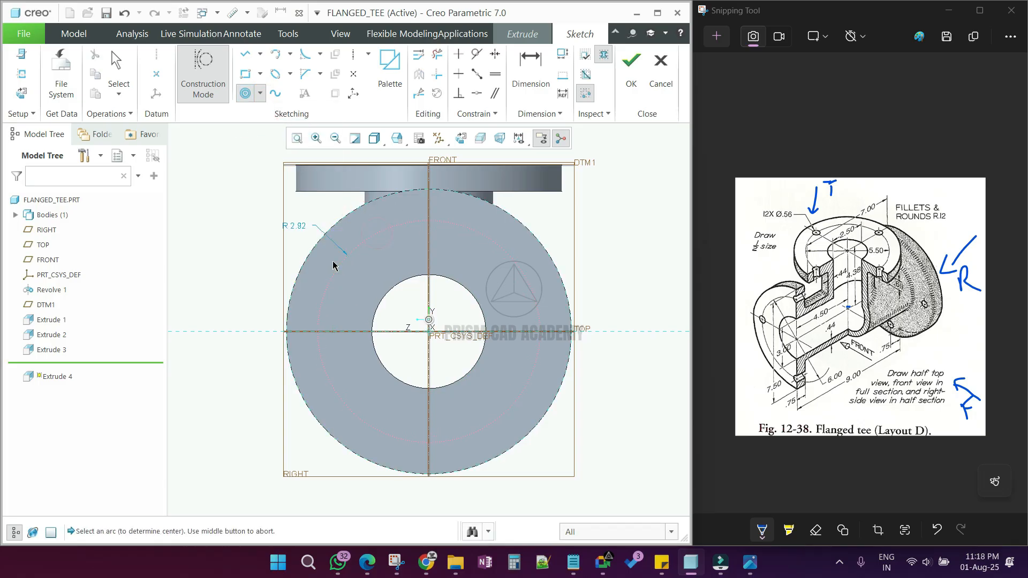
middle_click(303, 230)
Dimension the construction circle by diameter and set it to 6
left_click(546, 86)
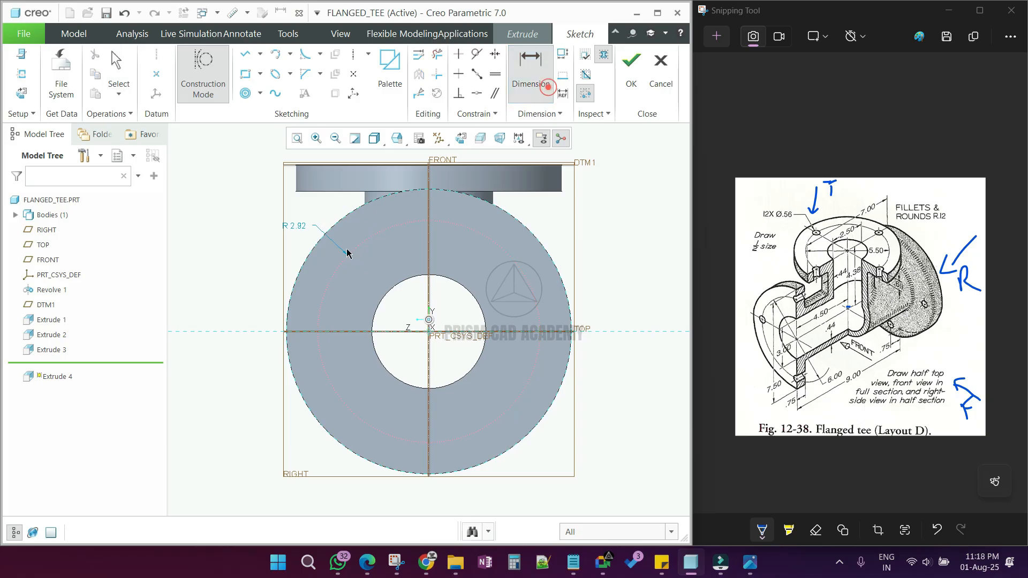
double_click(359, 250)
middle_click(283, 249)
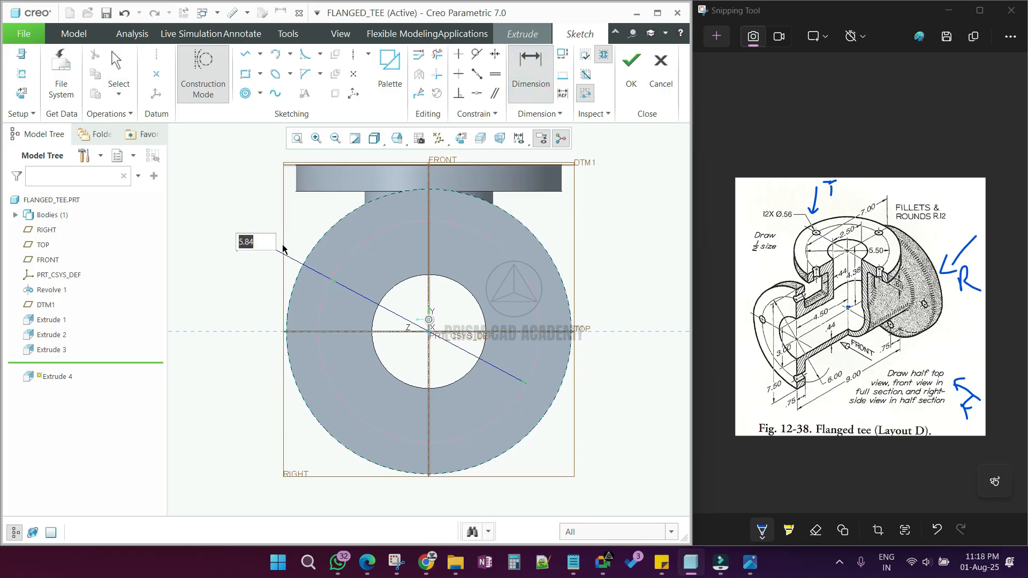
key("Return")
middle_click(285, 247)
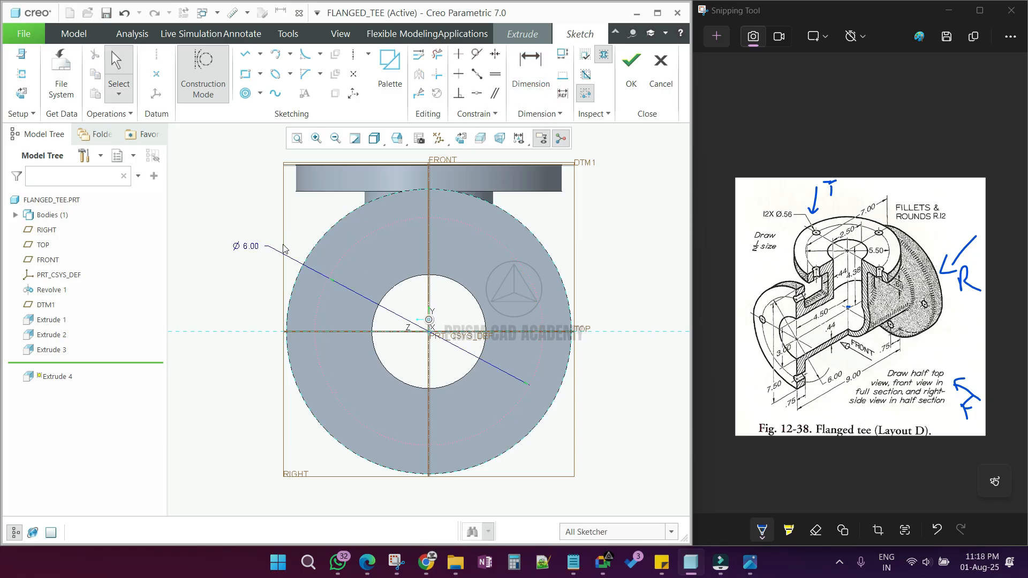
Sketch four equal circles about 0.6 in diameter, centred where the construction circle crosses the vertical and horizontal centrelines
left_click(201, 83)
left_click(260, 93)
left_click(265, 107)
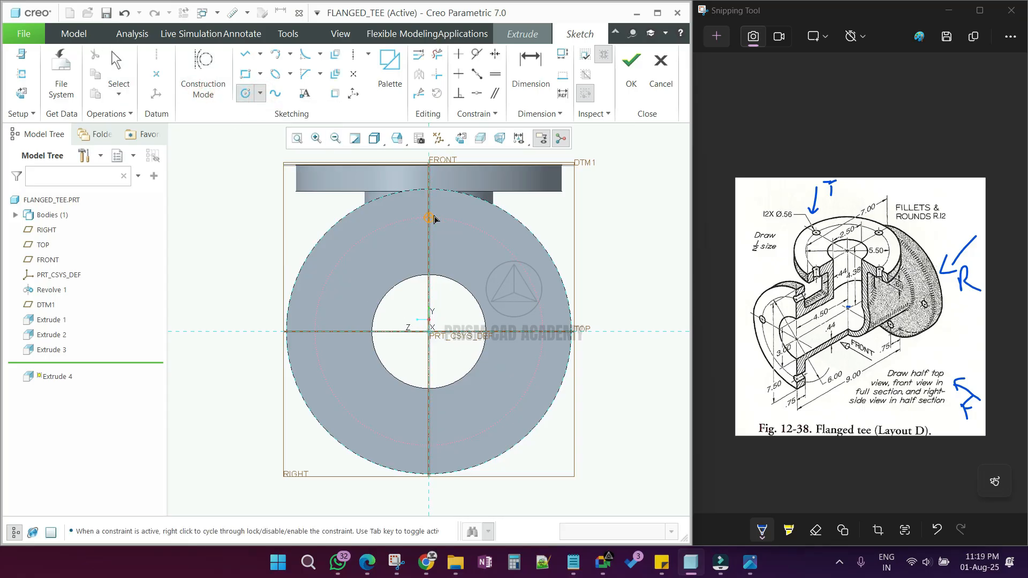
left_click(318, 334)
middle_click(324, 328)
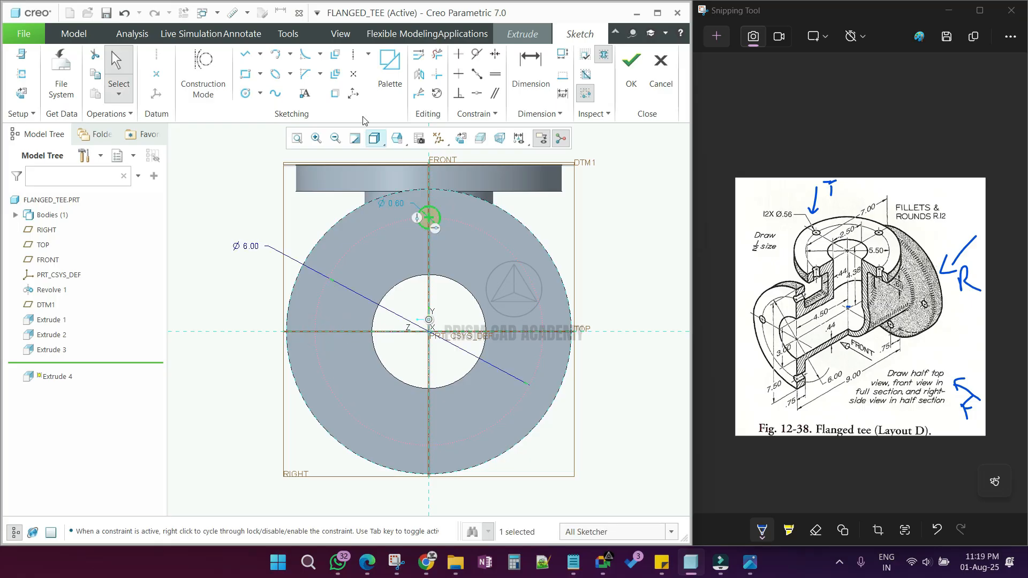
left_click(245, 96)
left_click(315, 329)
left_click(322, 325)
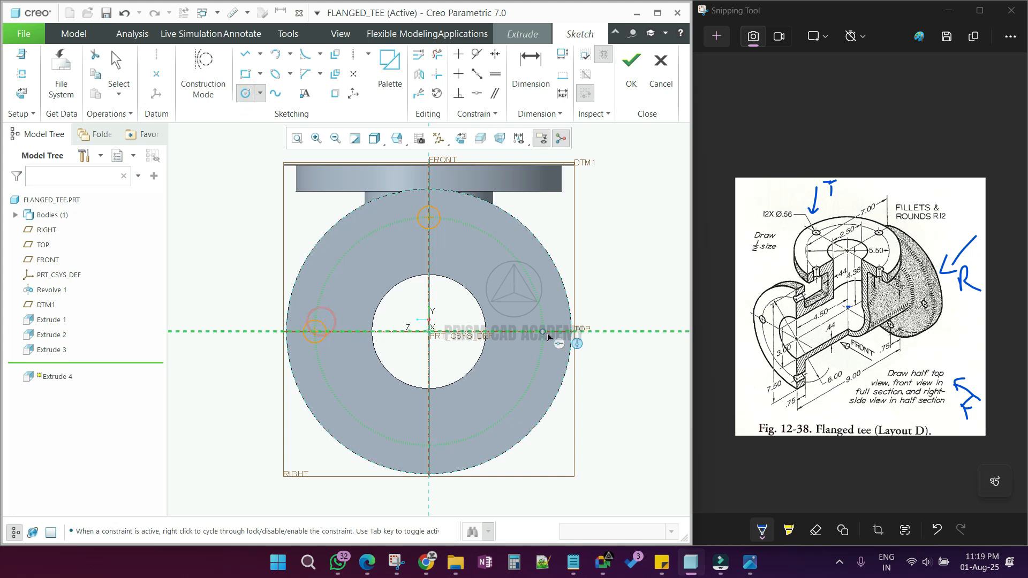
left_click(542, 332)
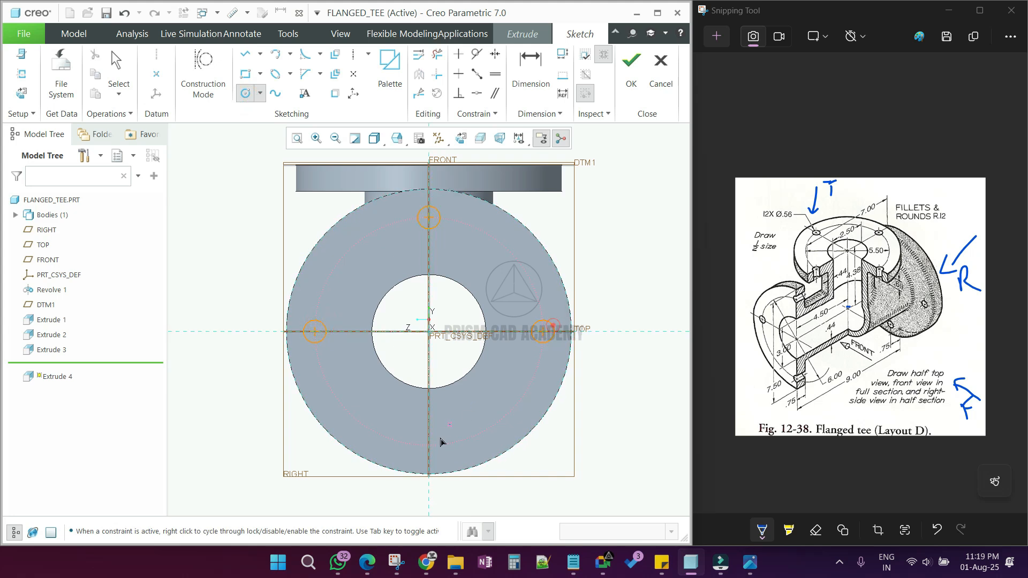
left_click(443, 442)
middle_click(448, 413)
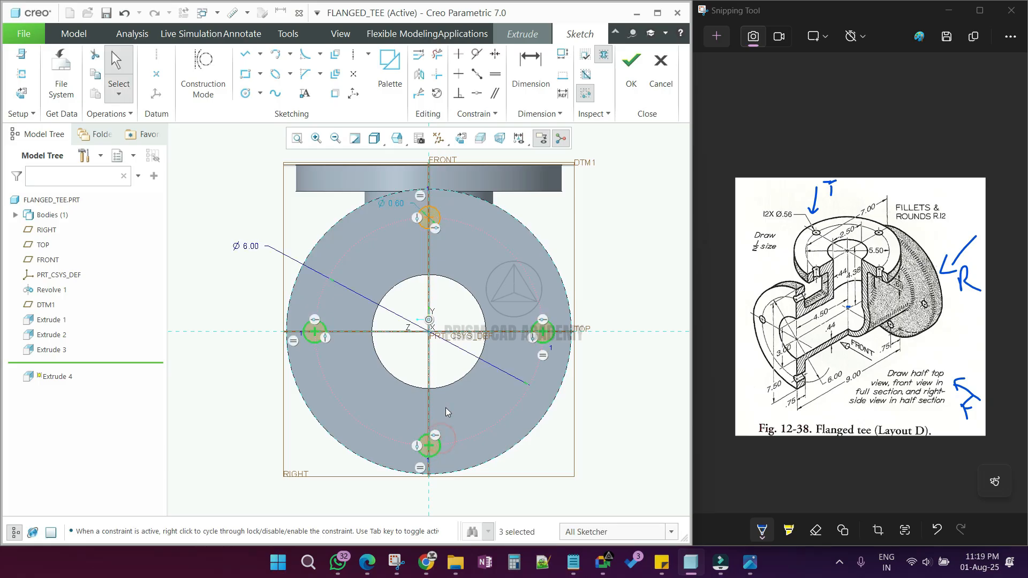
Set the diameter of the four equal bolt-hole circles to 0.56 and finish the sketch
double_click(398, 206)
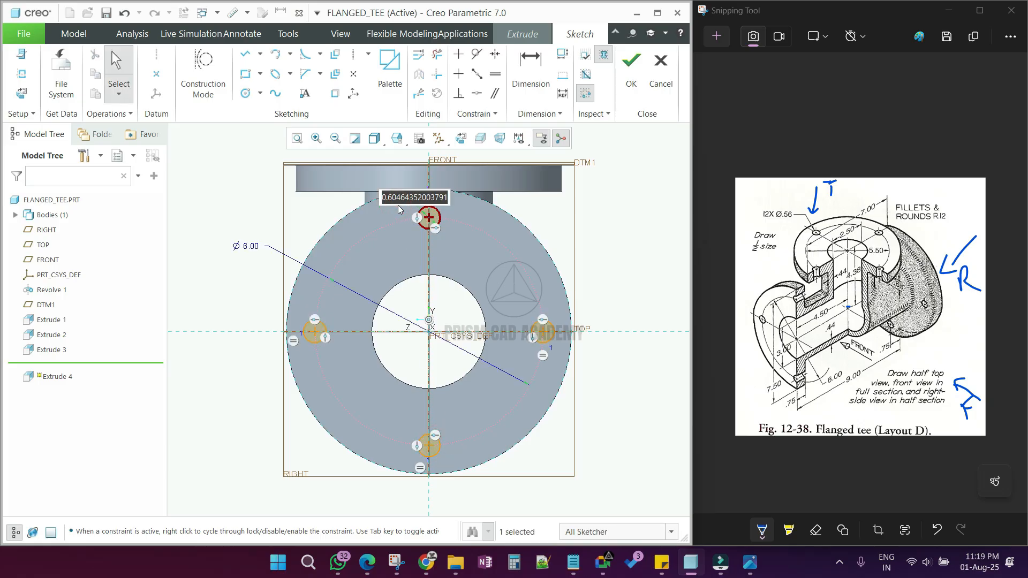
type("0.")
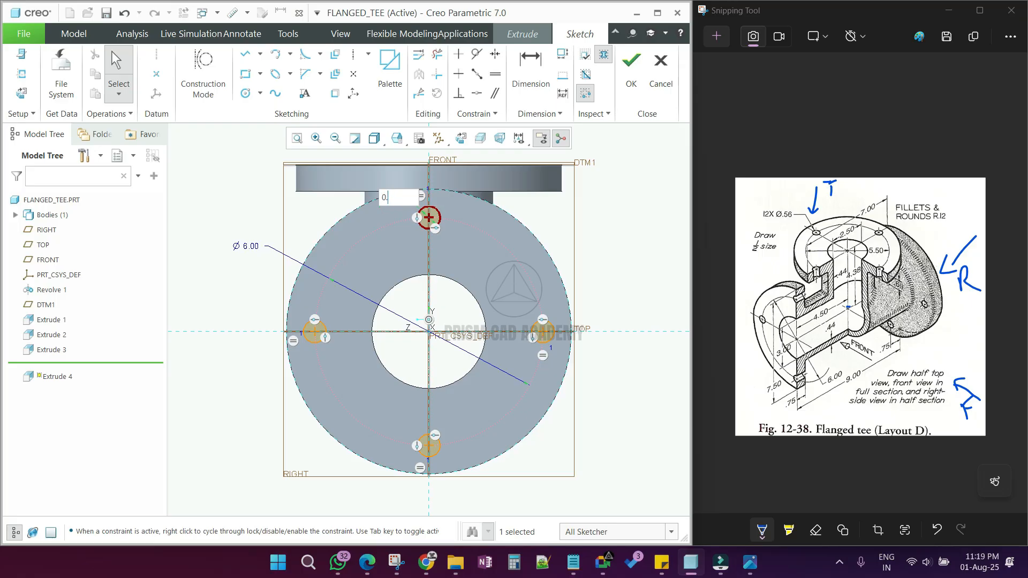
key("Return")
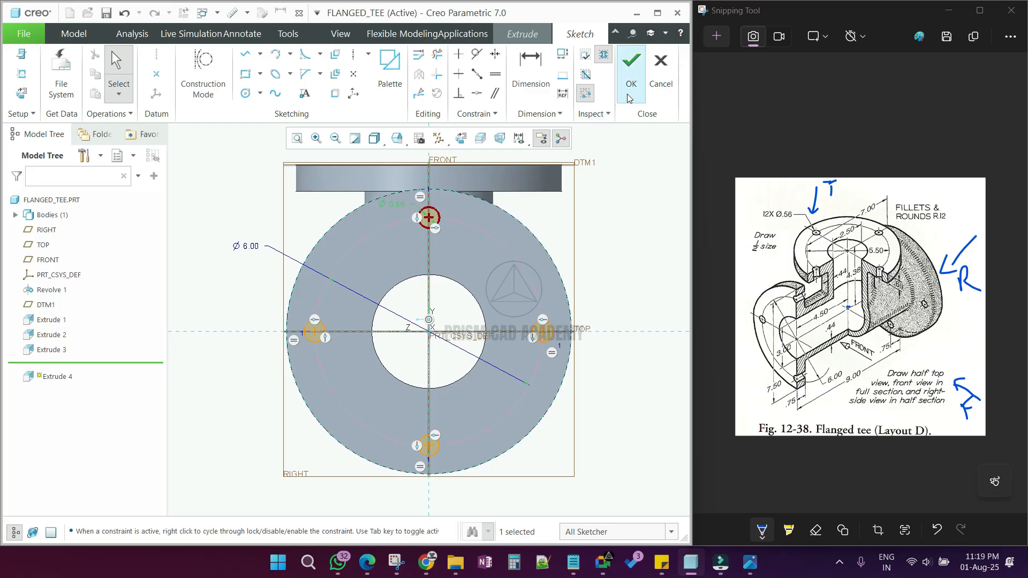
left_click(631, 68)
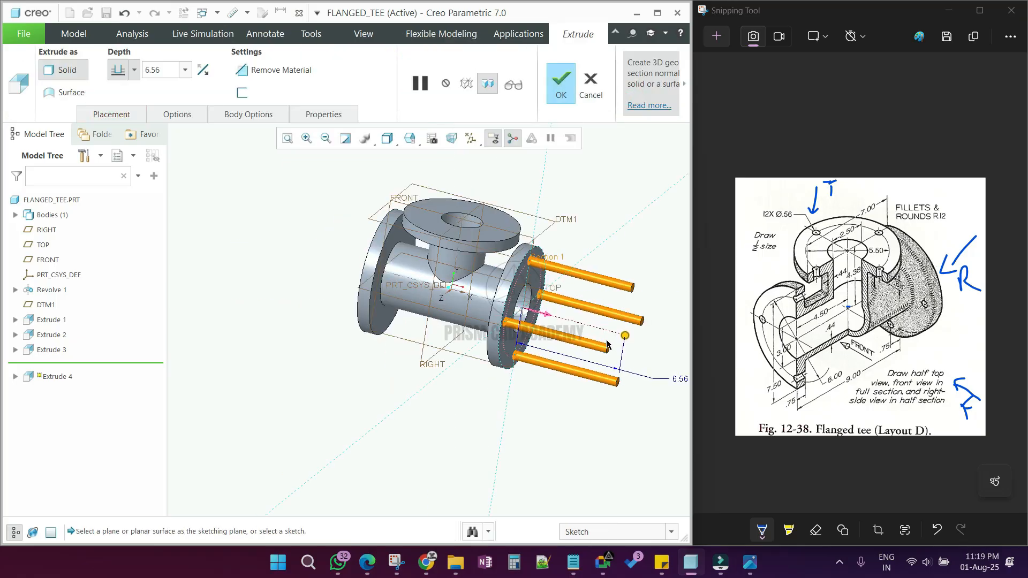
Extrude the four circles inward as a remove-material cut through the +X end flange
left_click_drag(625, 336, 495, 325)
middle_click_drag(520, 324, 509, 300)
scroll(502, 316, "down", 4)
middle_click(482, 306)
scroll(433, 354, "up", 3)
middle_click_drag(434, 357, 391, 316)
Start an extrude sketch on the opposite end flange's outer face and project the existing bolt-hole edges at the upper and two side positions
left_click(276, 70)
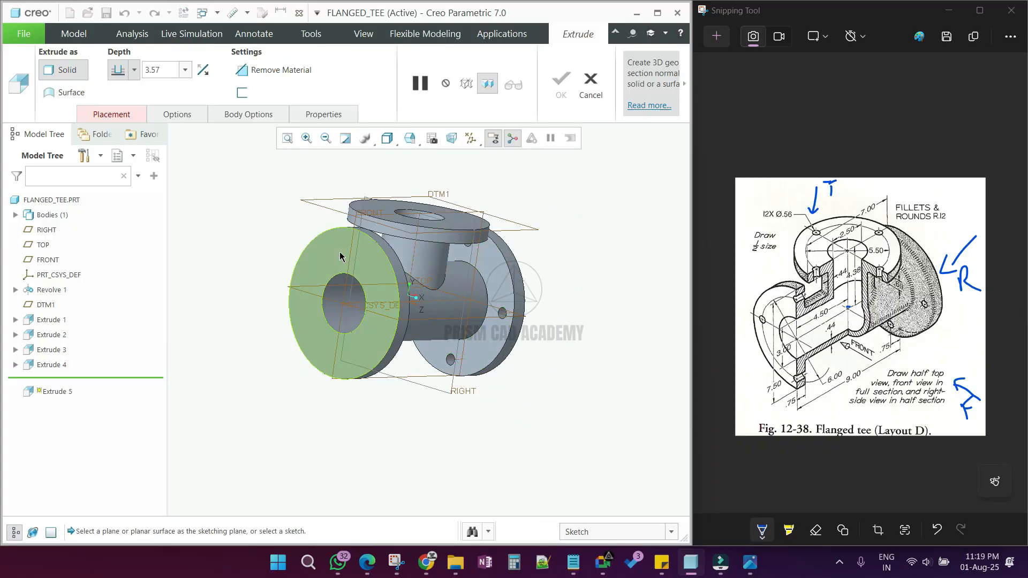
left_click(340, 249)
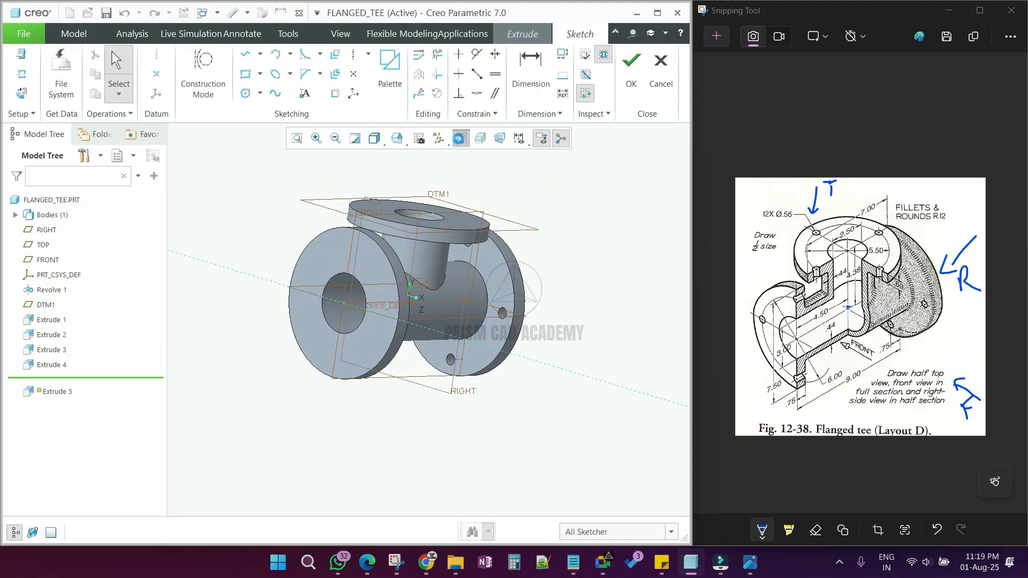
left_click(460, 138)
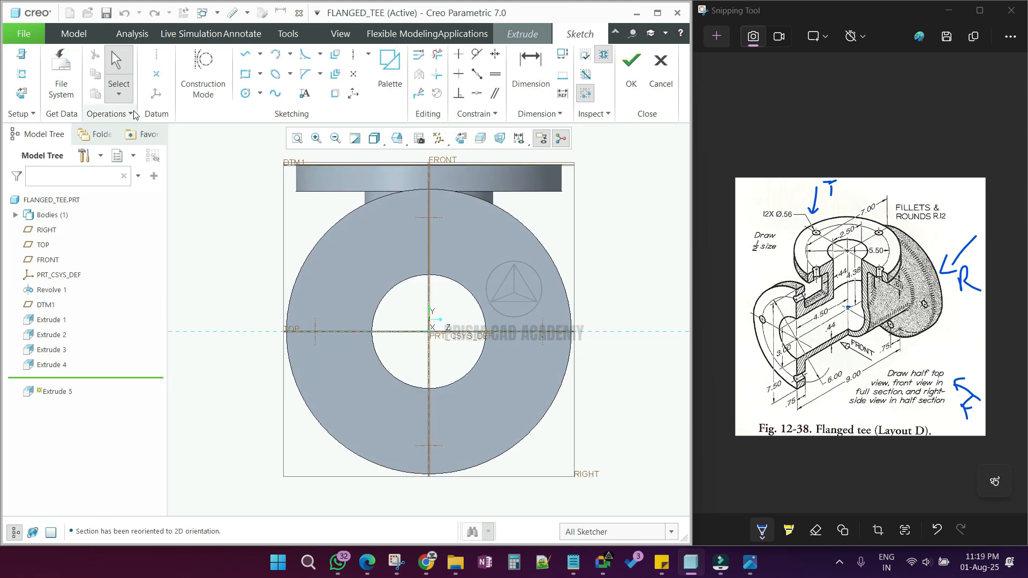
left_click(335, 93)
scroll(435, 206, "up", 2)
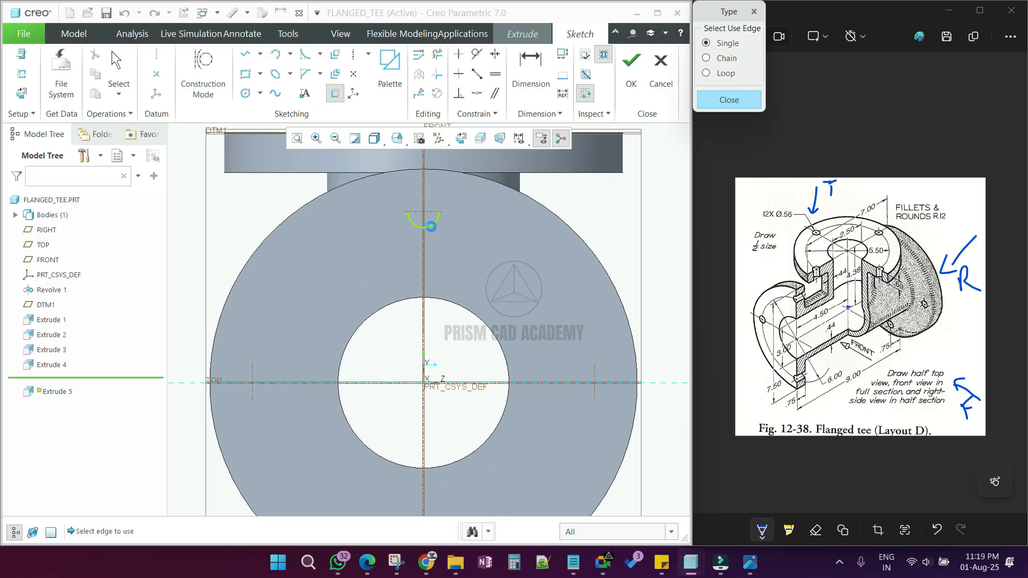
left_click(436, 204)
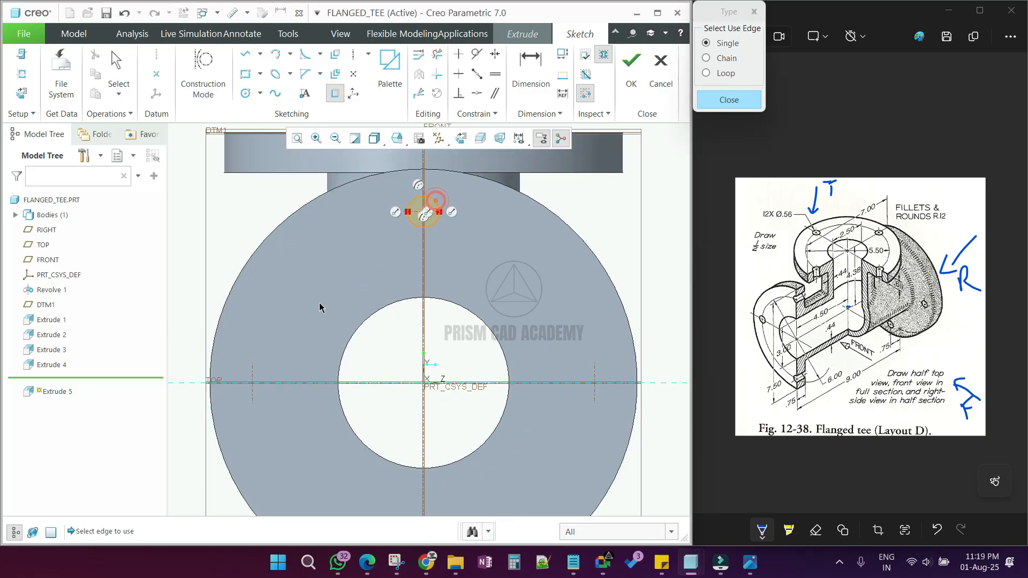
left_click(268, 379)
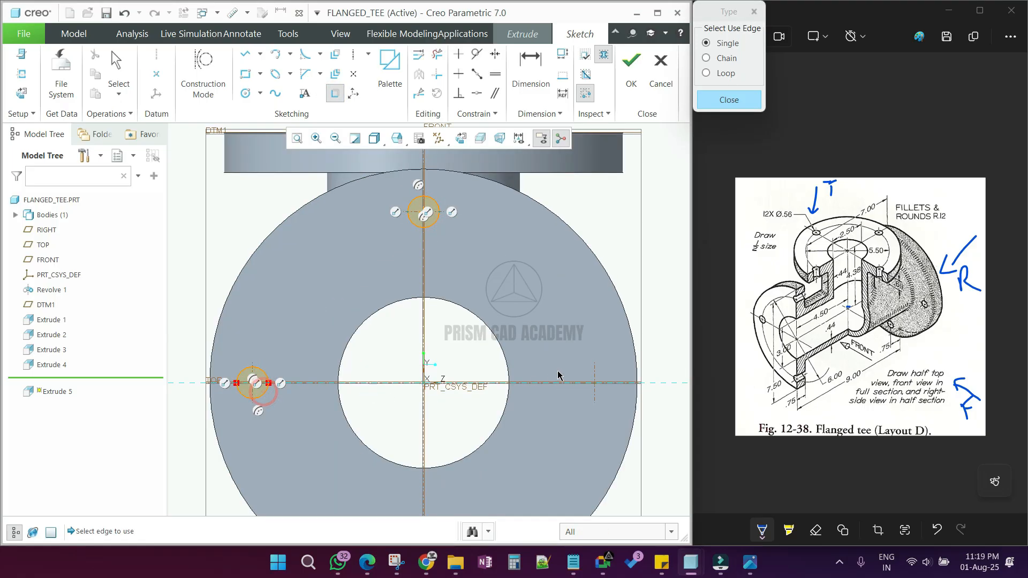
left_click(583, 370)
left_click(583, 393)
Project both edges of the lowest existing bolt hole into the opposite flange's sketch
scroll(523, 273, "up", 3)
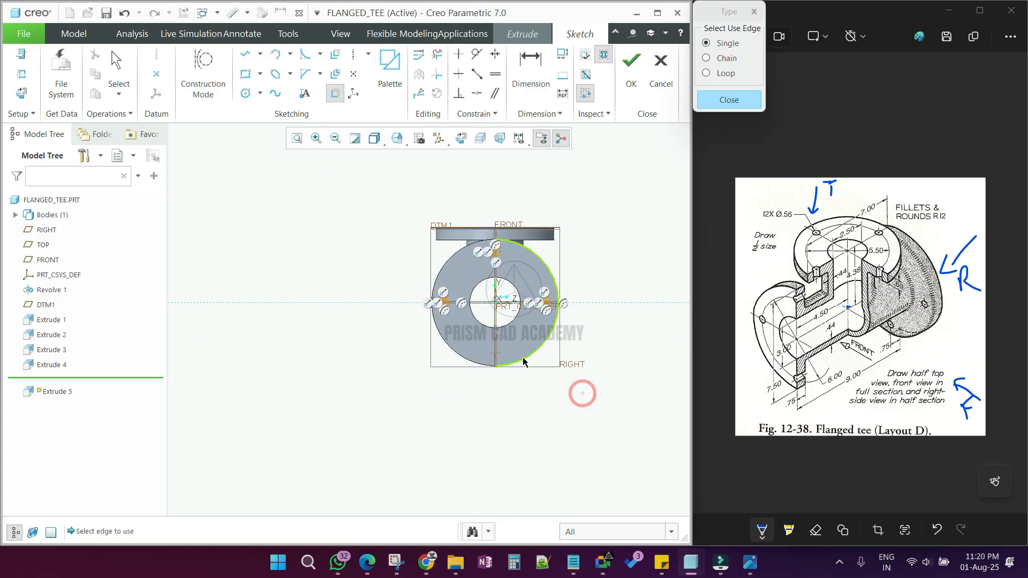
scroll(507, 363, "down", 2)
left_click(477, 329)
left_click(477, 350)
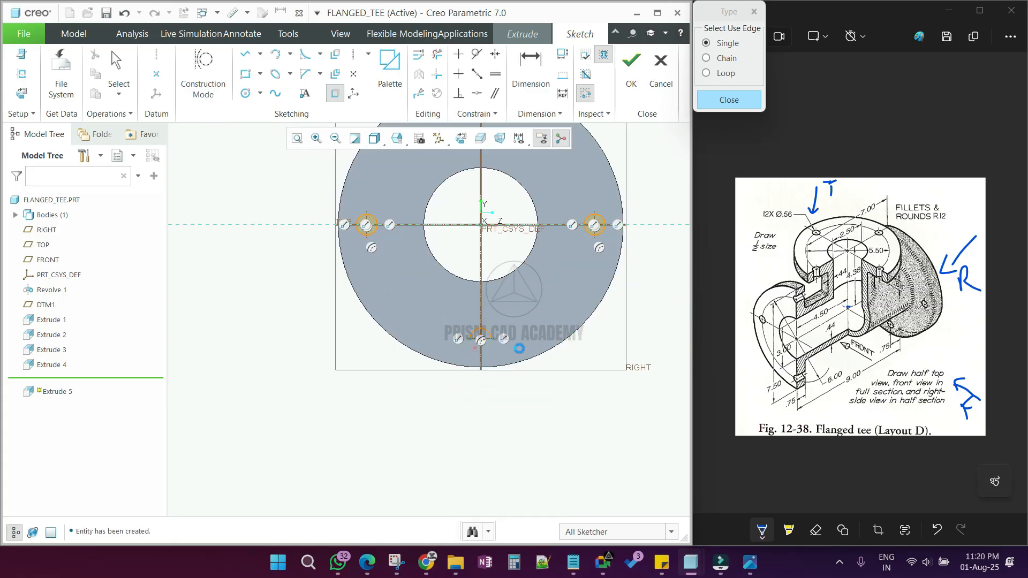
middle_click(463, 377)
scroll(458, 378, "up", 3)
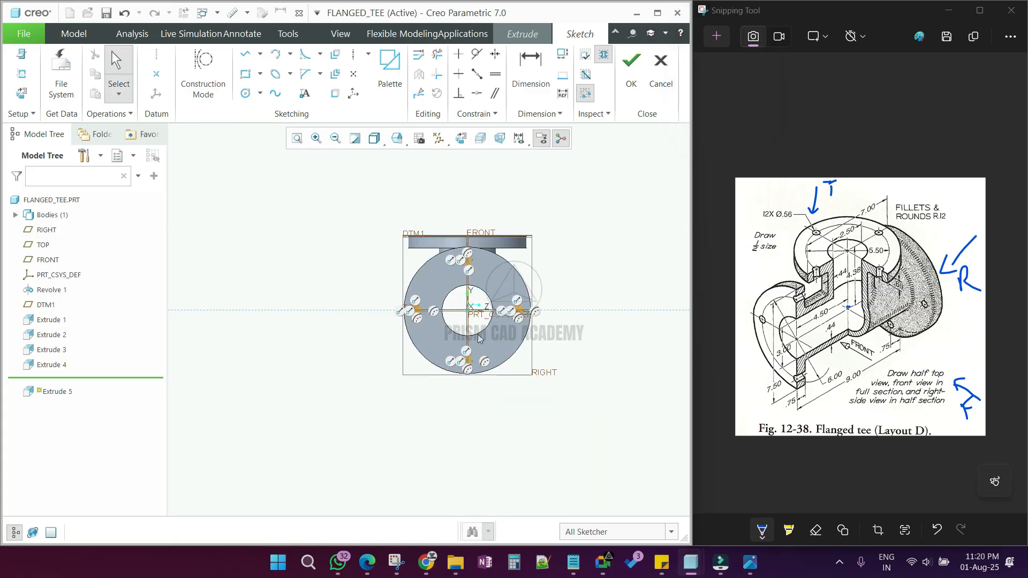
Finish the sketch and extrude the projected circles inward as a cut through the opposite end flange
left_click(631, 72)
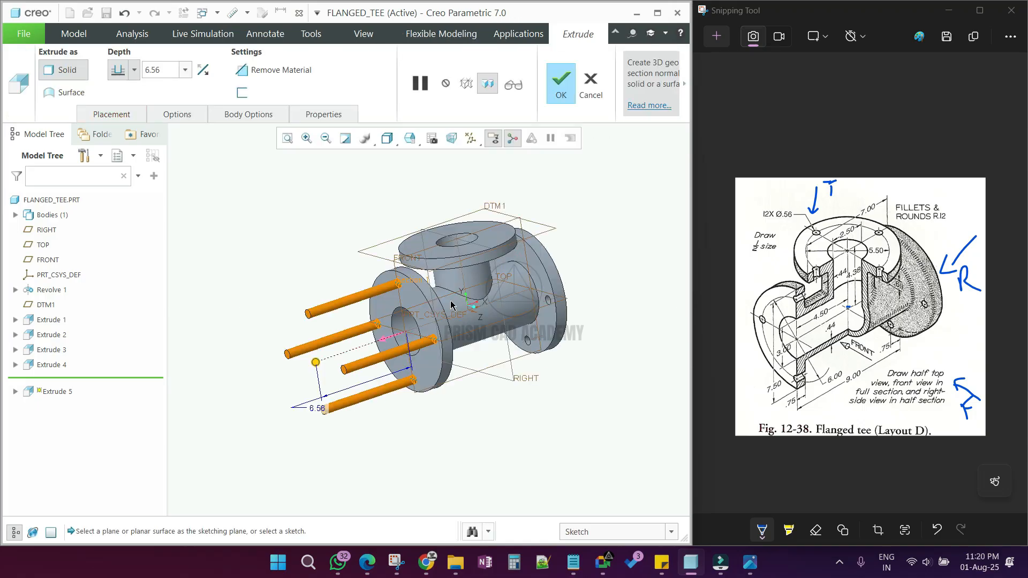
left_click_drag(296, 373, 429, 339)
middle_click_drag(429, 339, 348, 375)
middle_click(348, 375)
left_click(349, 375)
On the branch flange's top face, sketch a construction circle concentric with the bore, about 2.43 in radius
left_click(472, 224)
left_click(282, 80)
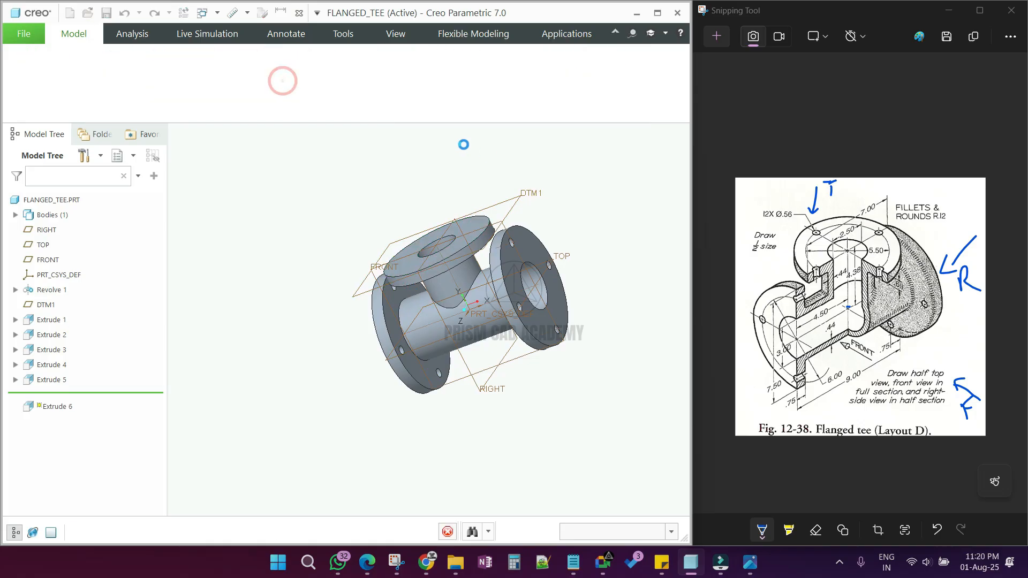
left_click(461, 141)
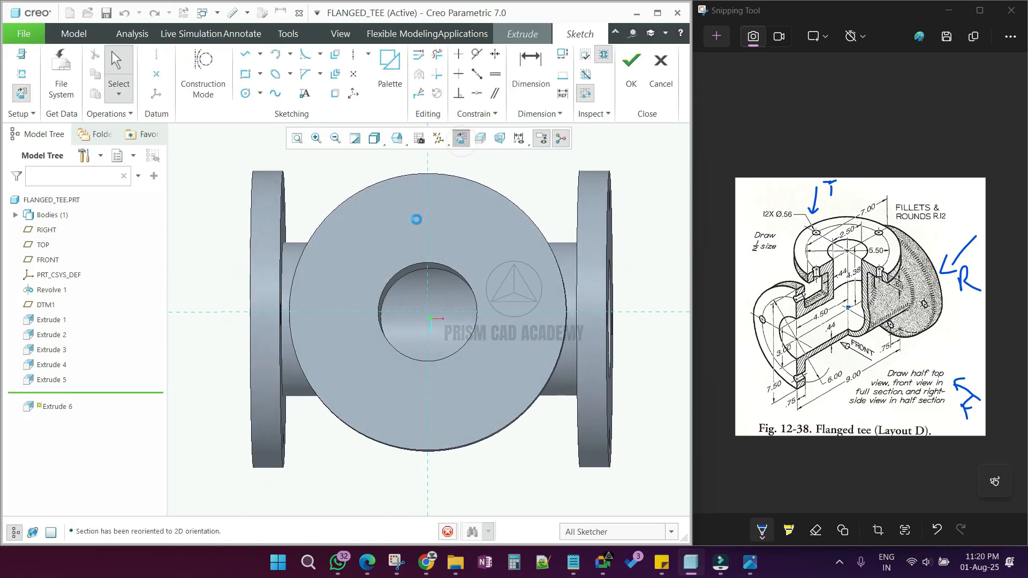
left_click(199, 89)
left_click(261, 93)
left_click(261, 126)
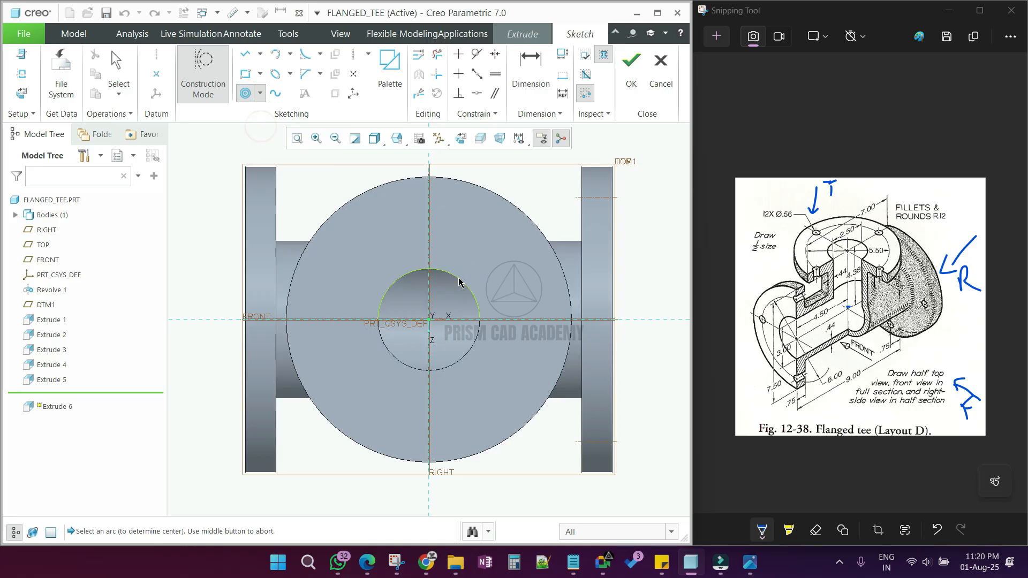
left_click(459, 279)
left_click(484, 238)
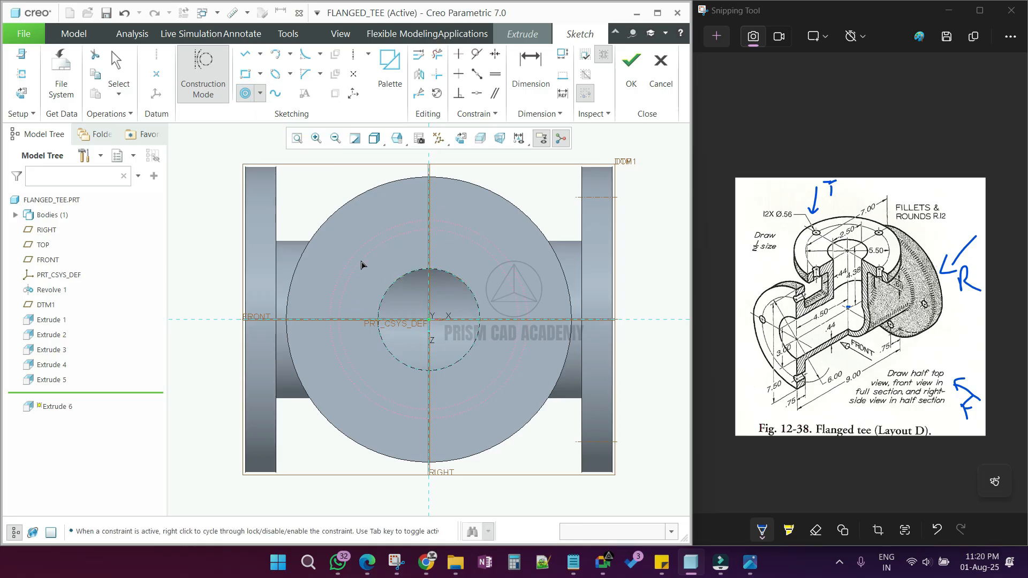
middle_click(360, 264)
Dimension the branch flange's construction circle by diameter and set it to 5.5
left_click(521, 86)
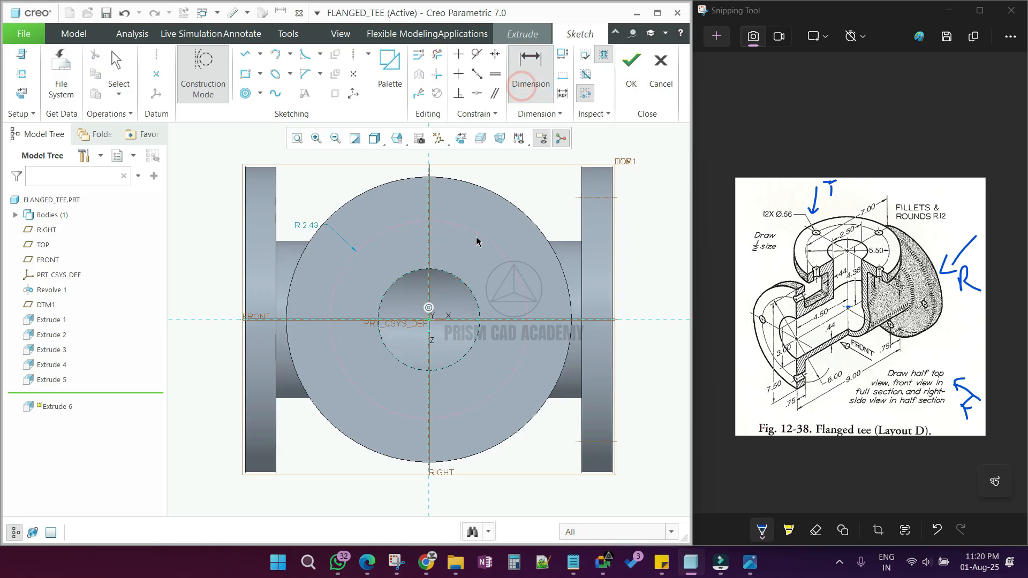
middle_click(488, 214)
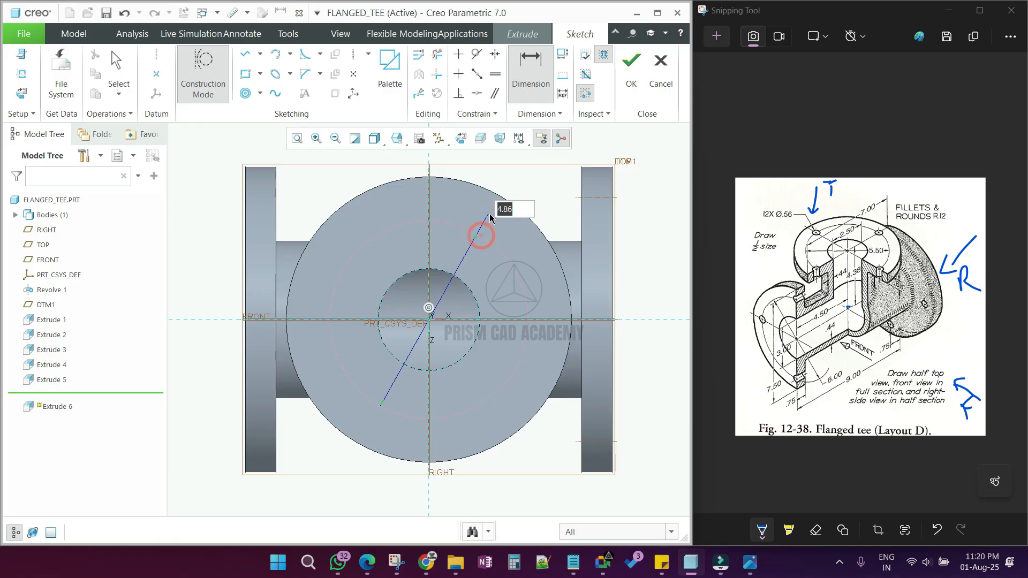
key("Return")
middle_click(495, 218)
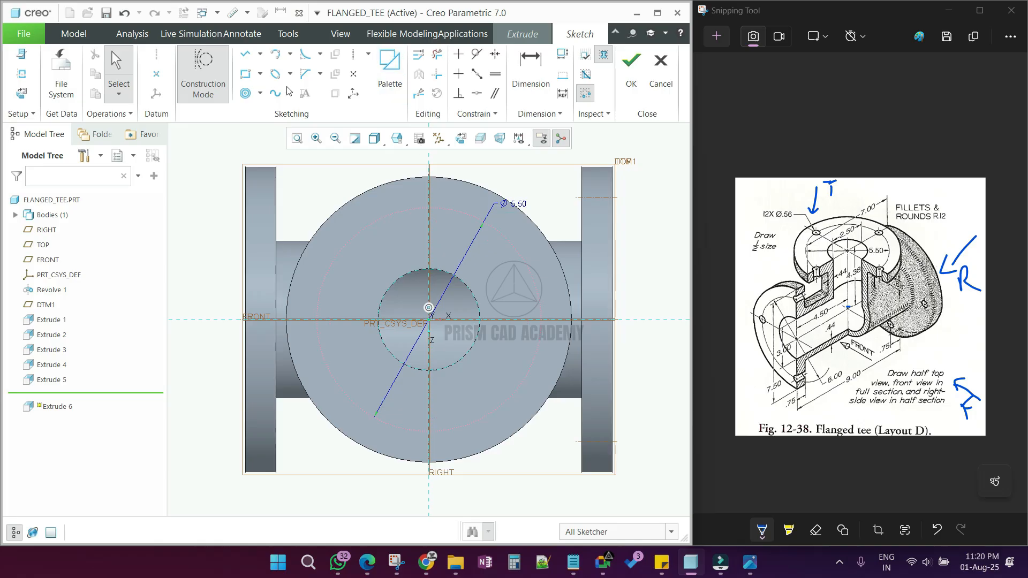
Sketch four equal circles, about 0.55 in diameter, where the branch flange's construction circle crosses the horizontal and vertical reference lines
left_click(259, 93)
left_click(276, 109)
left_click(218, 84)
left_click(430, 210)
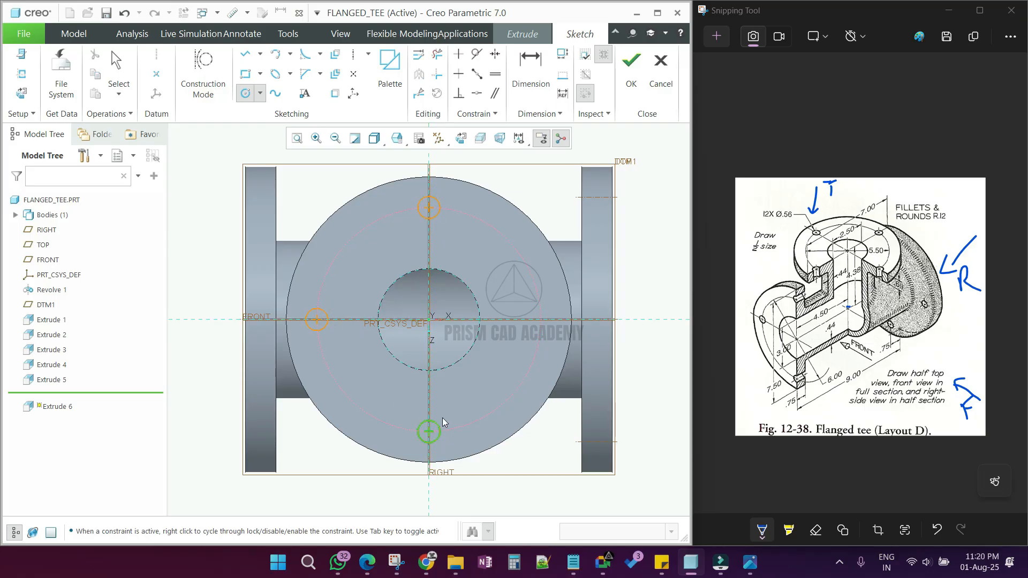
left_click(539, 321)
left_click(550, 312)
middle_click(545, 293)
Set the diameter of the four equal bolt-hole circles to 0.56
double_click(400, 194)
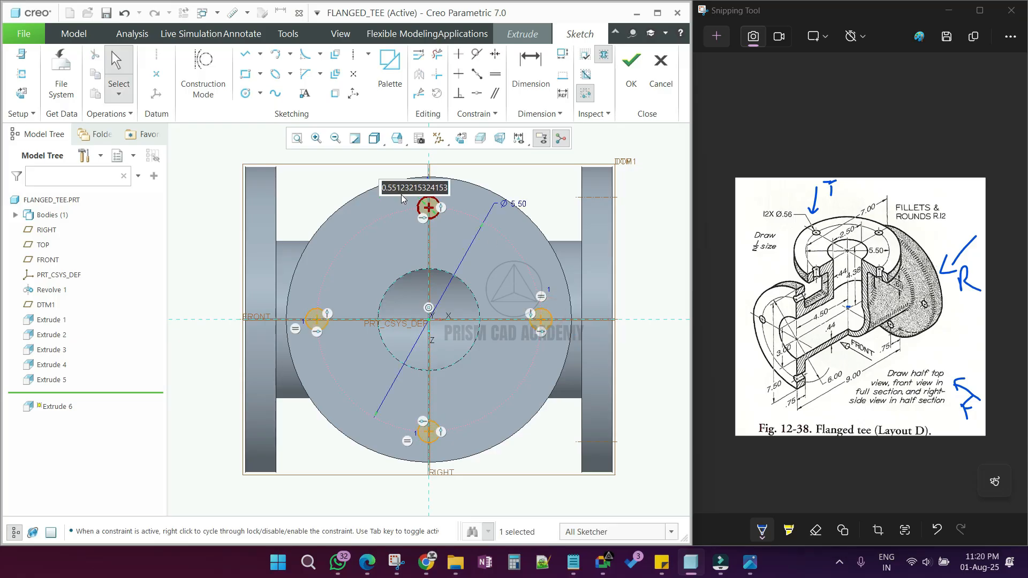
type("0.56")
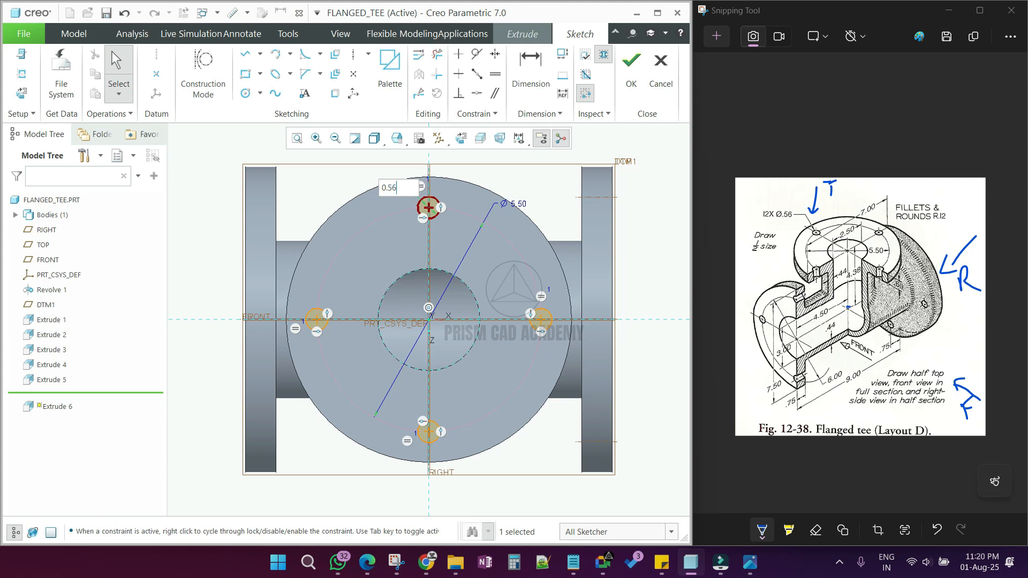
key("Return")
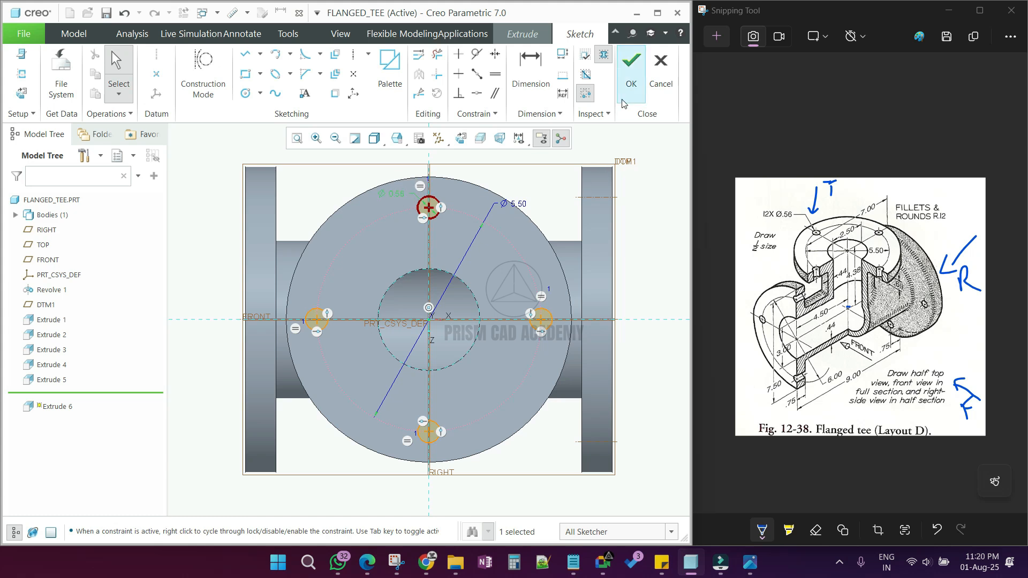
Finish the sketch and extrude the four circles inward as a cut through the branch flange
left_click(631, 67)
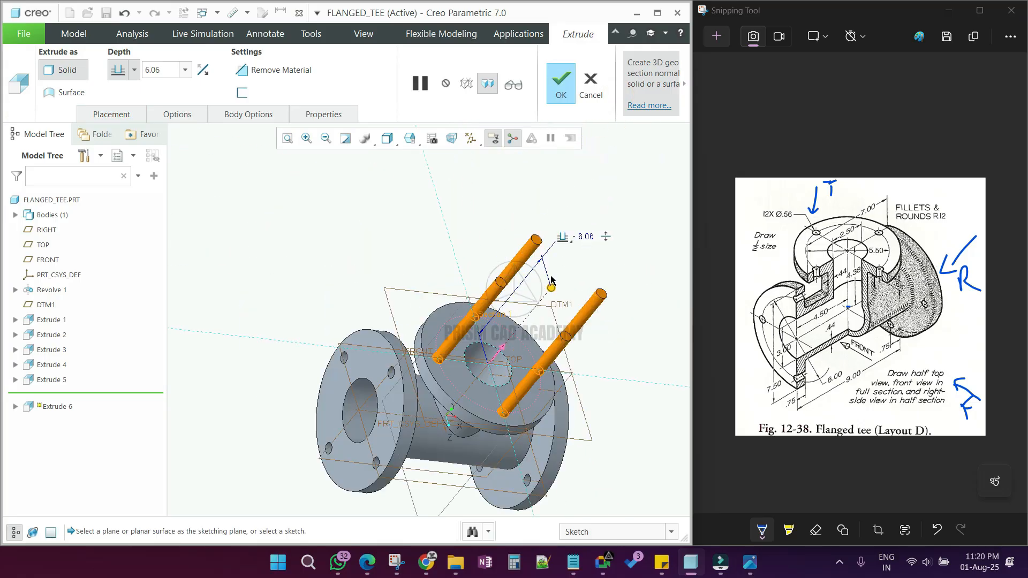
left_click_drag(551, 289, 463, 366)
middle_click_drag(463, 366, 517, 245)
middle_click(499, 275)
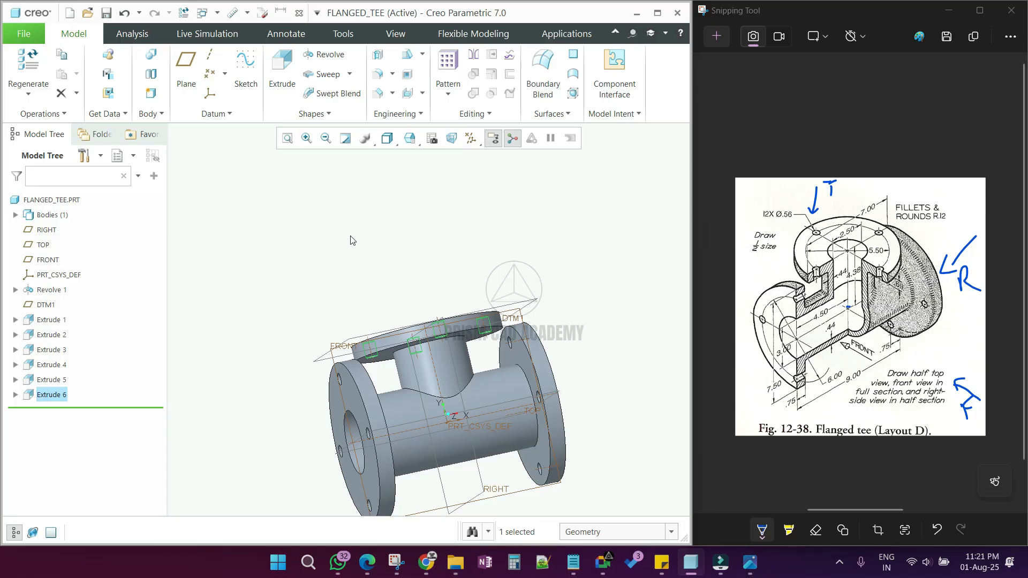
Start a 0.12 round and add the branch-to-pipe intersection edge and both edges where the pipe meets the end flanges
left_click(378, 55)
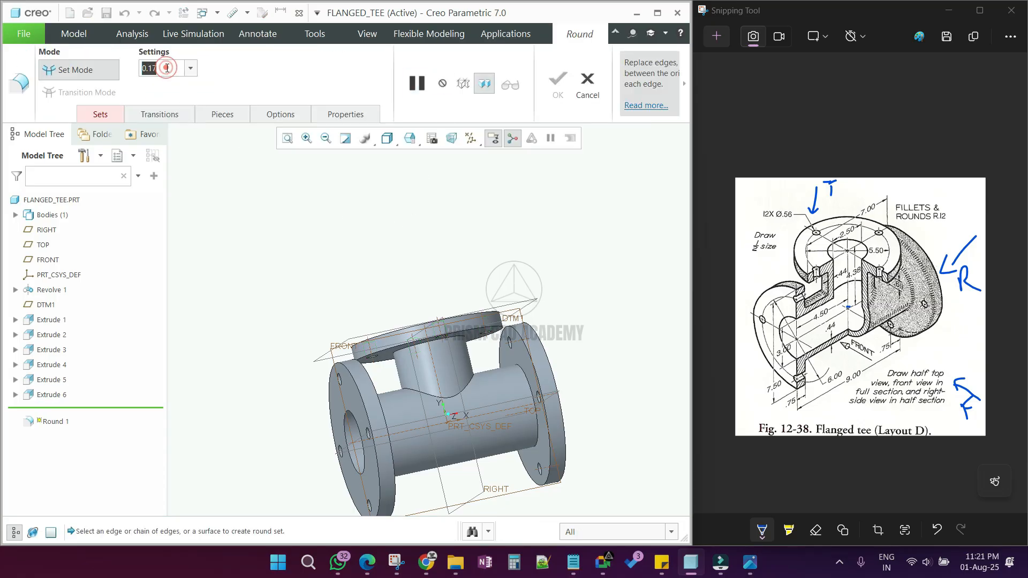
type("0")
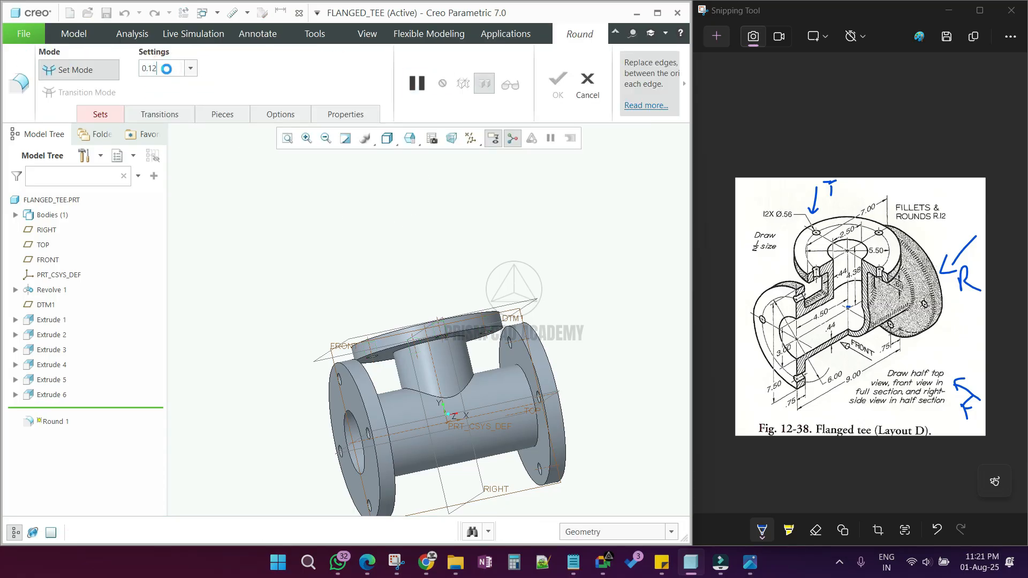
key("Return")
scroll(449, 418, "down", 3)
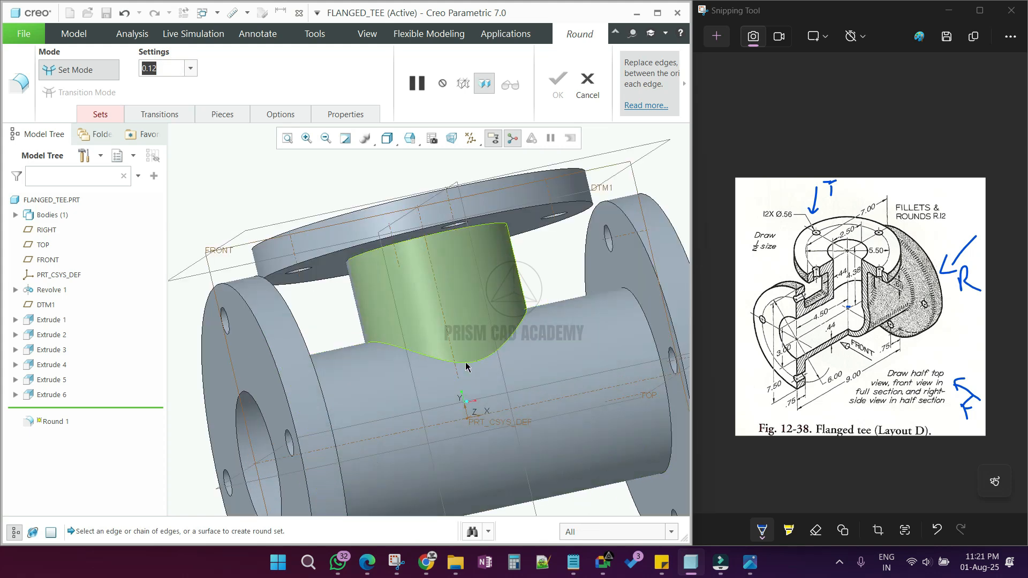
left_click(467, 364)
left_click(653, 336, "ctrl")
middle_click_drag(570, 354, 512, 365)
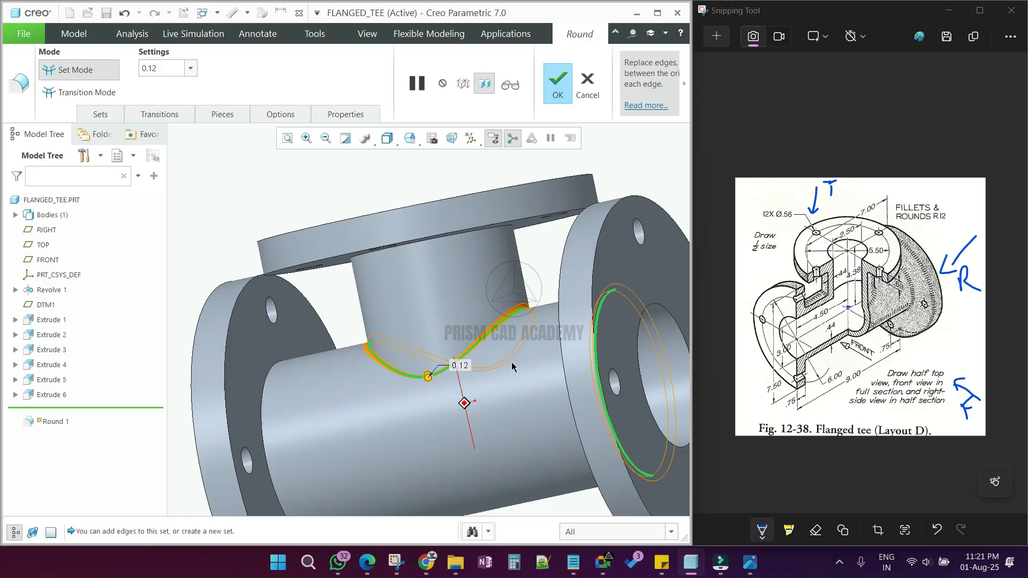
left_click(270, 377, "ctrl")
Add the edge under the branch flange to the 0.12 round, remove the branch-to-pipe intersection edge, and complete the round
middle_click_drag(270, 376, 395, 317)
left_click(359, 262, "ctrl")
scroll(359, 261, "down", 3)
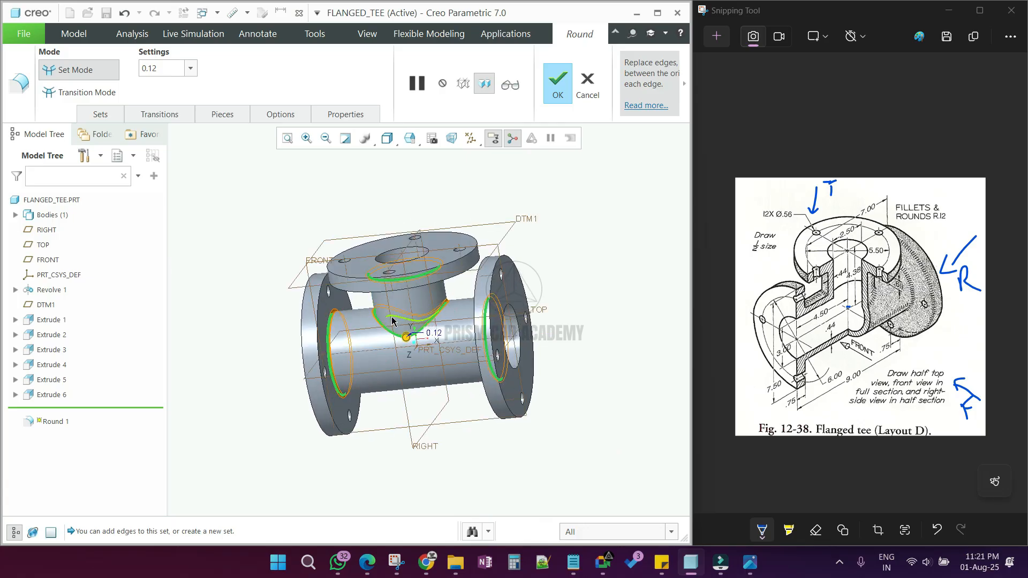
scroll(395, 317, "down", 5)
middle_click(459, 374)
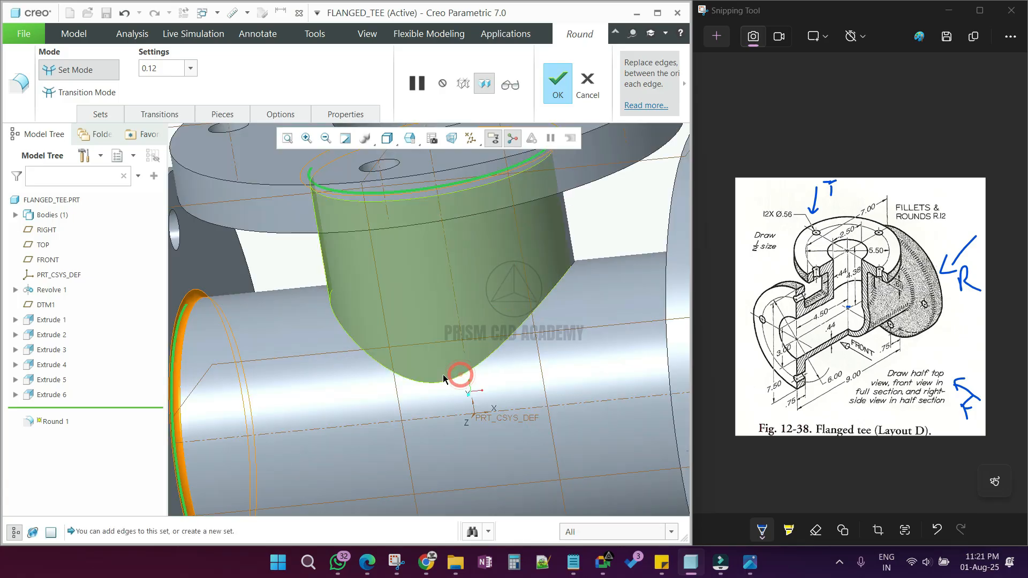
scroll(433, 379, "up", 4)
scroll(434, 379, "up", 2)
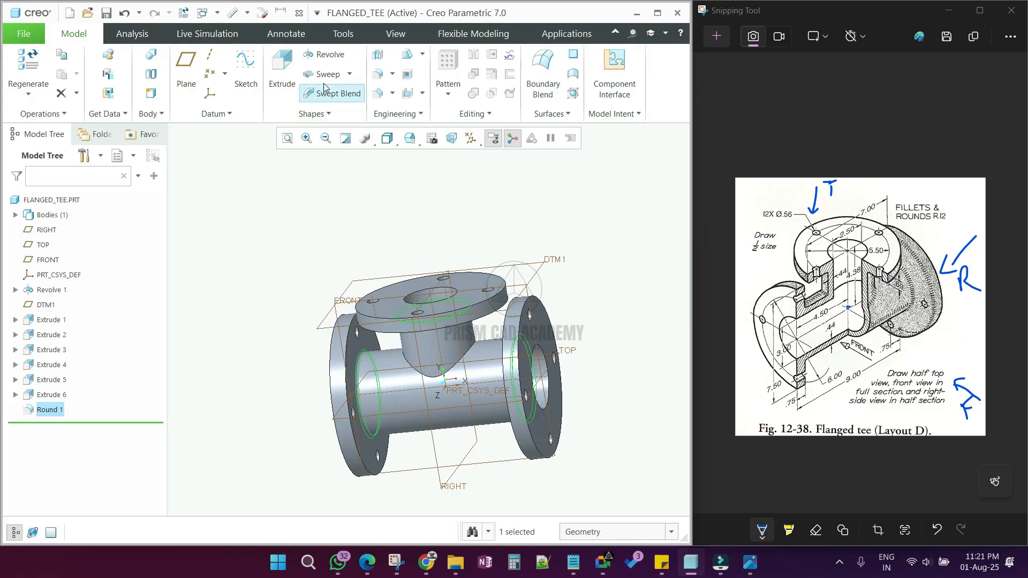
Round the outer intersection edge between the branch and the main pipe with a 0.5 radius
left_click(377, 74)
scroll(460, 348, "down", 5)
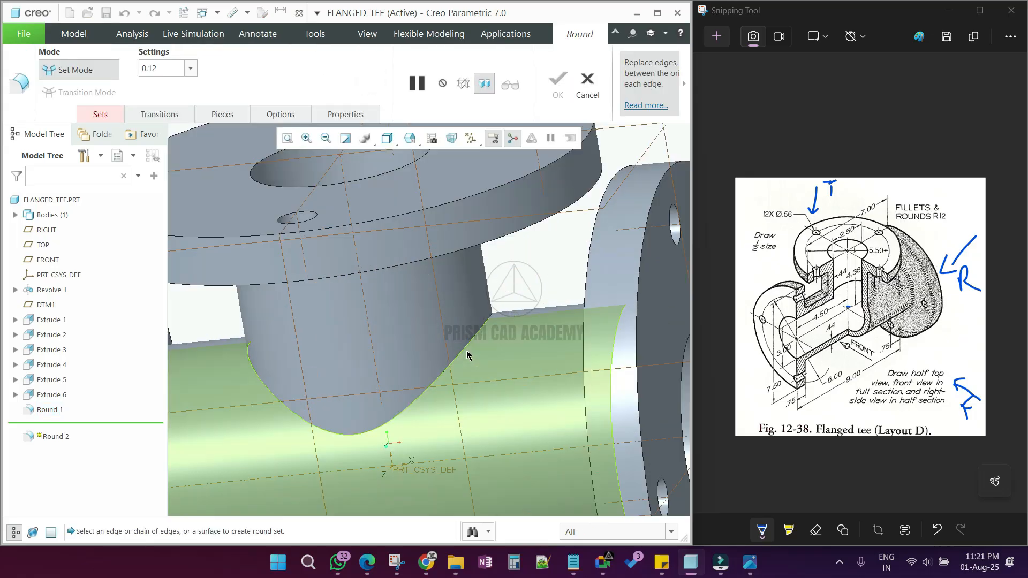
left_click(467, 347)
left_click(168, 72)
type(".5")
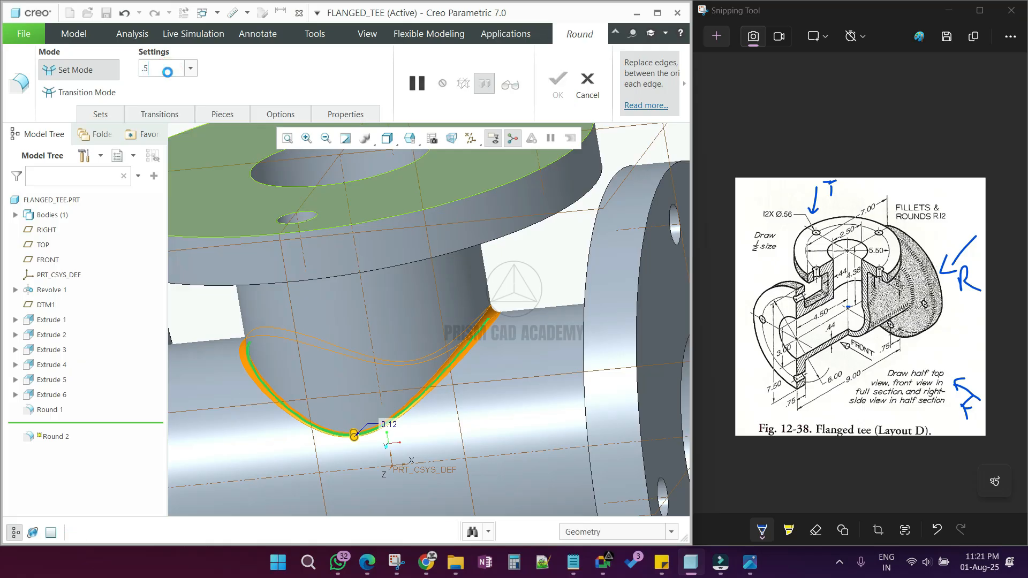
key("Return")
scroll(458, 293, "up", 3)
mouse_move(459, 295)
middle_mouse_down()
mouse_move(427, 358)
mouse_move(448, 307)
middle_mouse_up()
middle_click(444, 299)
scroll(378, 368, "up", 4)
left_click(542, 330)
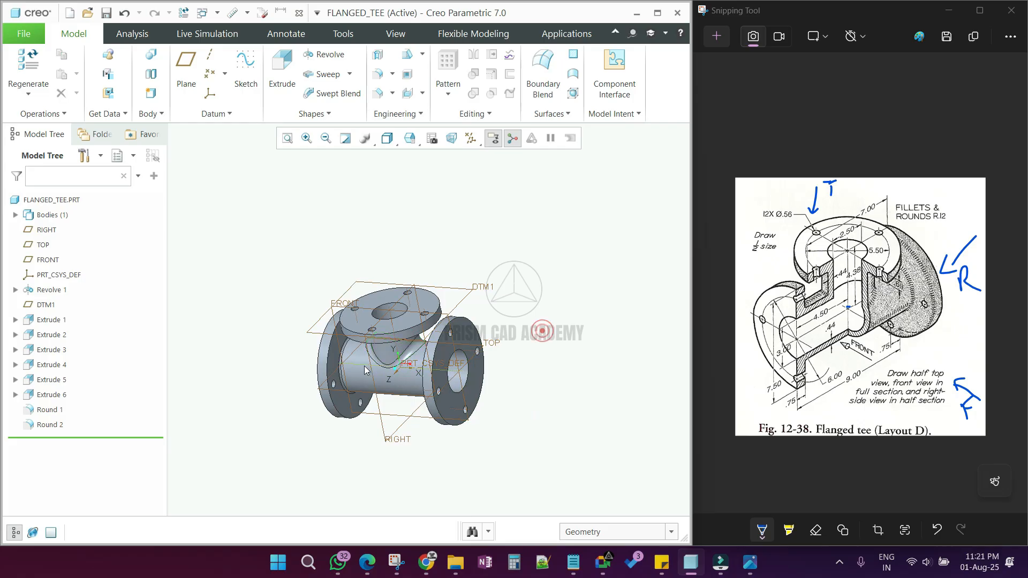
Hide all datum axes, points, coordinate systems and planes in the model view
scroll(364, 370, "down", 4)
middle_click_drag(371, 358, 410, 355)
left_click(469, 138)
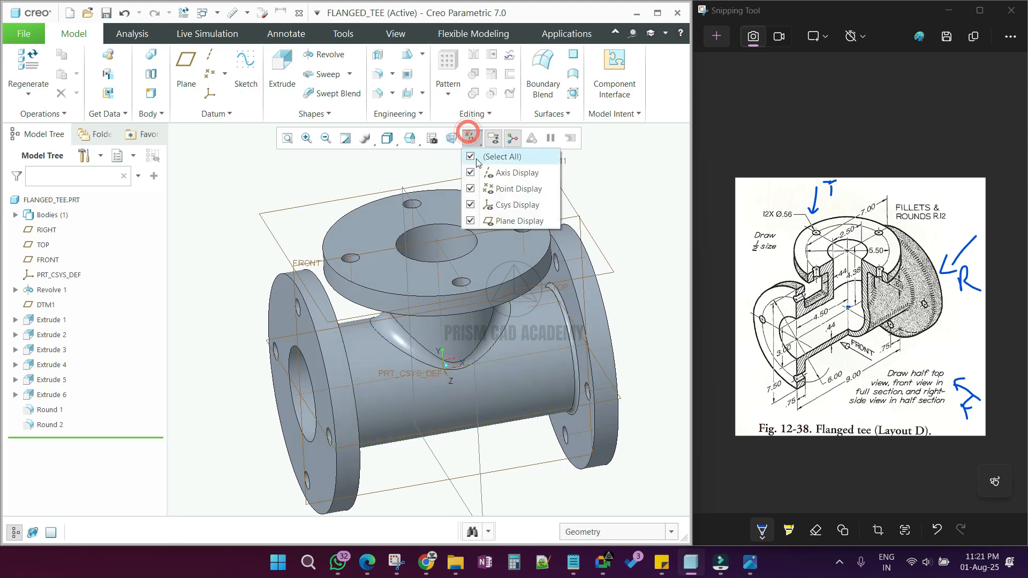
left_click(476, 158)
left_click(636, 230)
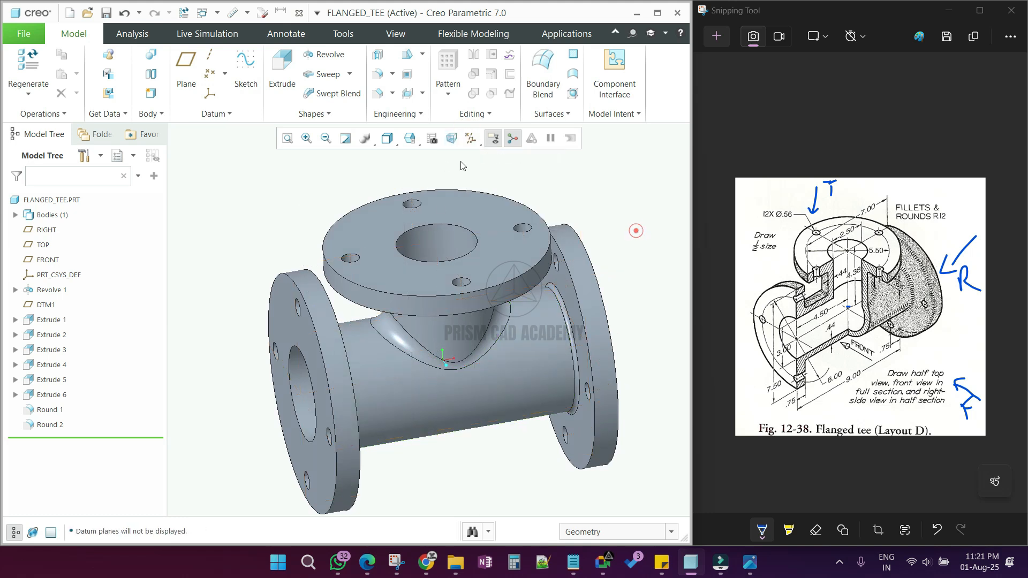
Inspect the tee in the saved FRONT, RIGHT and TOP orientations
left_click(409, 139)
left_click(432, 210)
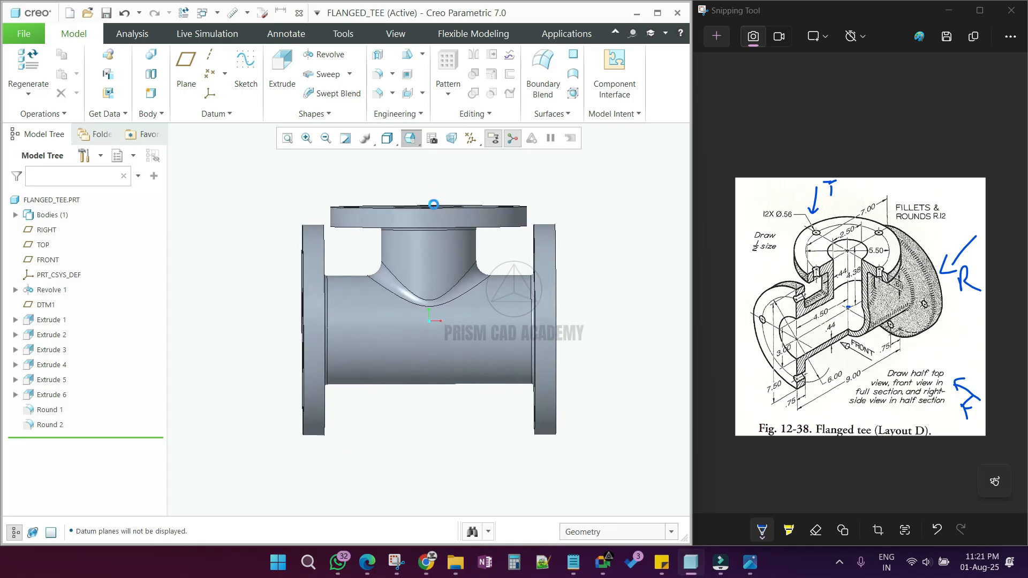
left_click(409, 139)
left_click(432, 235)
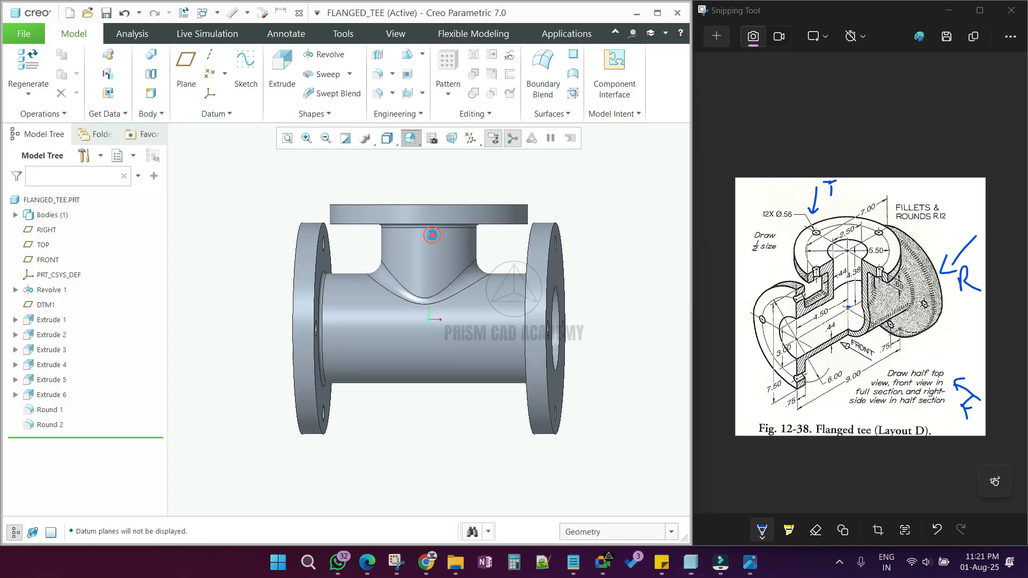
left_click(409, 138)
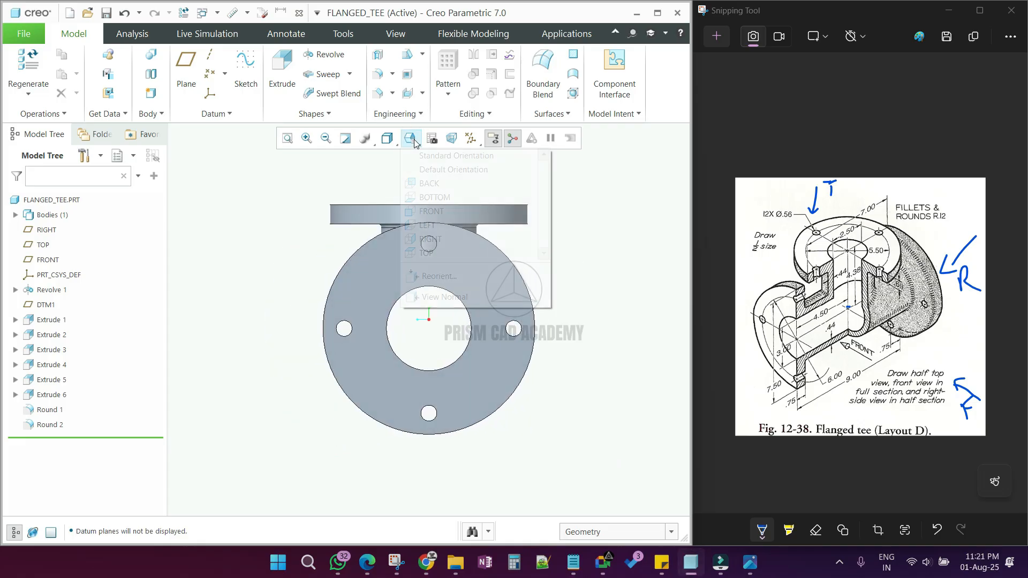
left_click(428, 252)
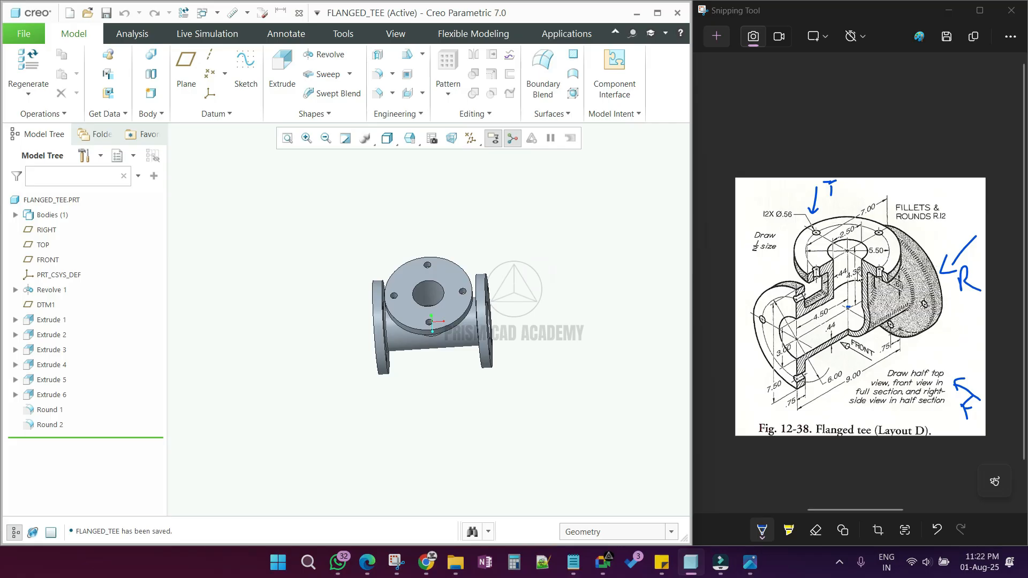
Create an offset section on the branch flange's top face, sketching an L-shaped line along the pipe axis to the bore centre and perpendicularly outward
left_click(396, 34)
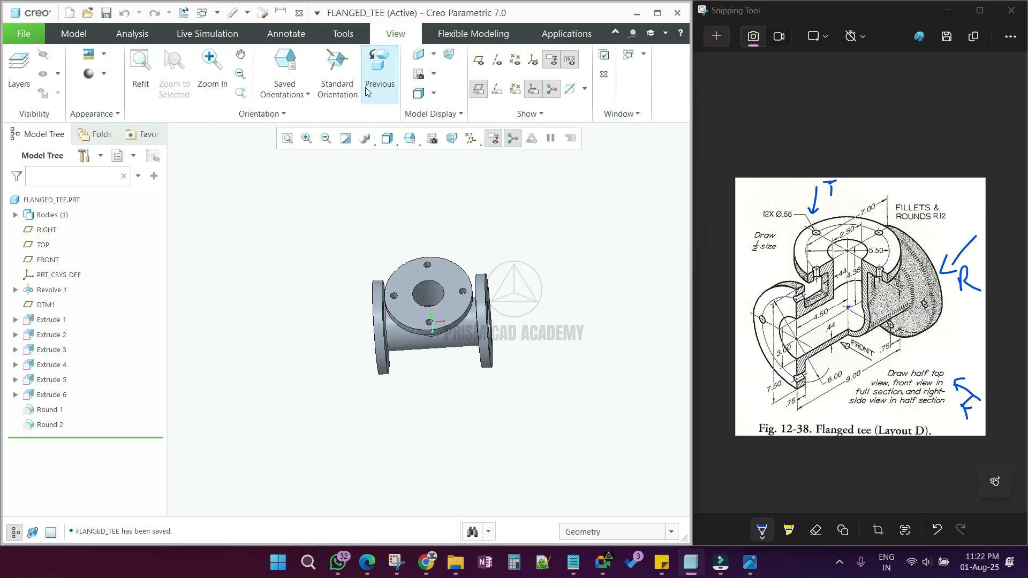
left_click(433, 59)
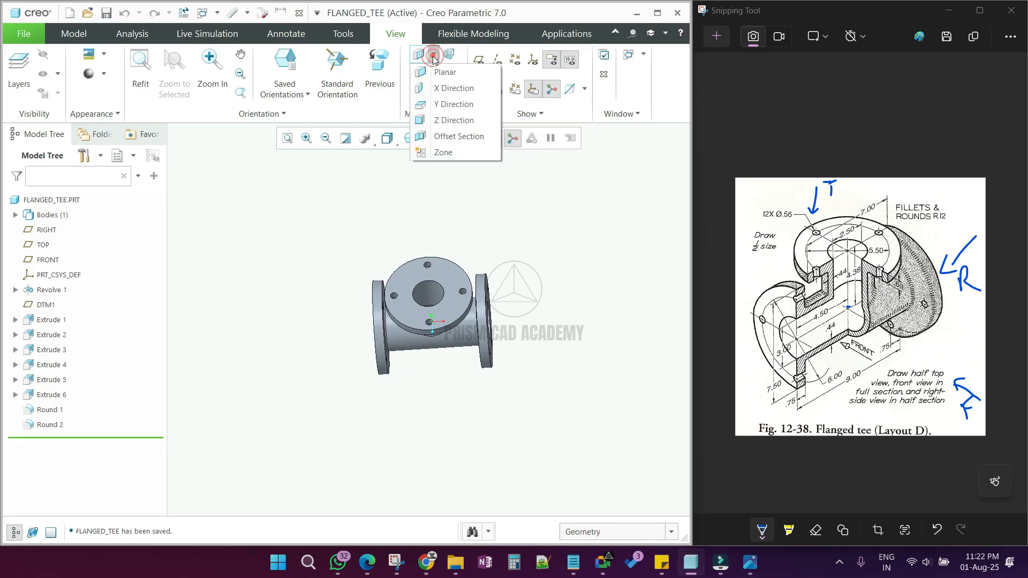
left_click(450, 138)
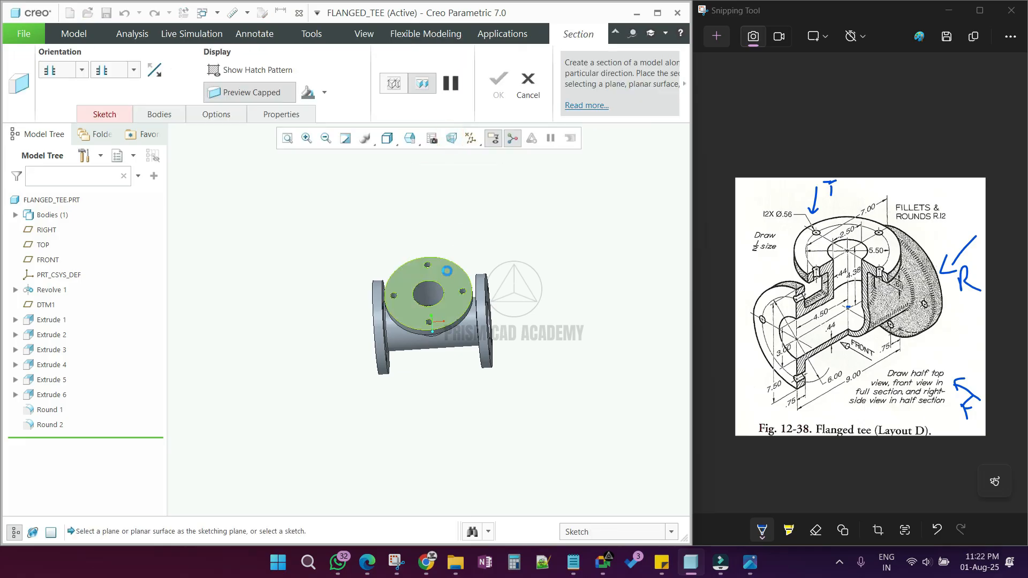
left_click(446, 271)
left_click(468, 140)
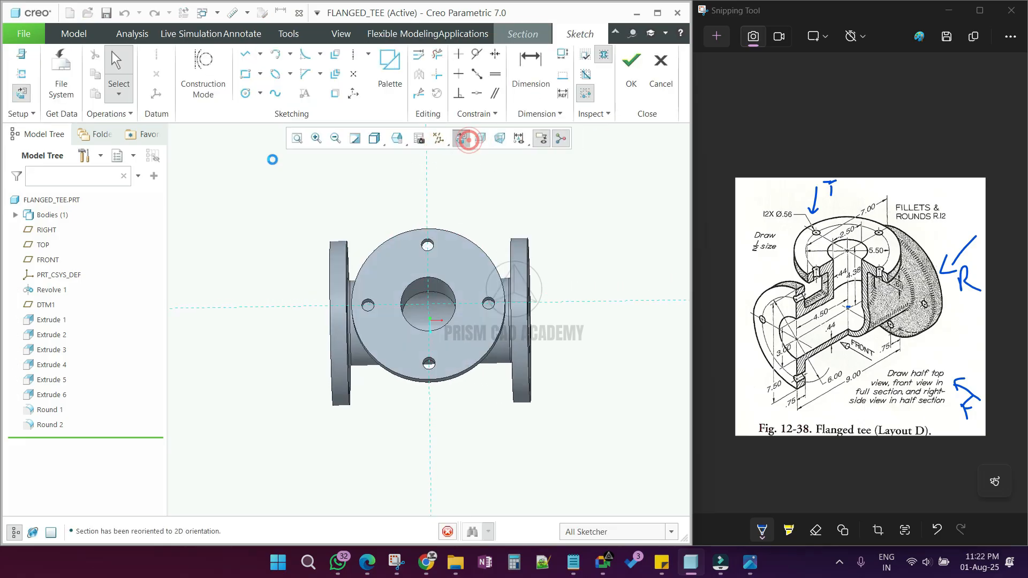
key("l")
left_click(277, 320)
left_click(429, 319)
left_click(429, 467)
middle_click(430, 466)
left_click(624, 88)
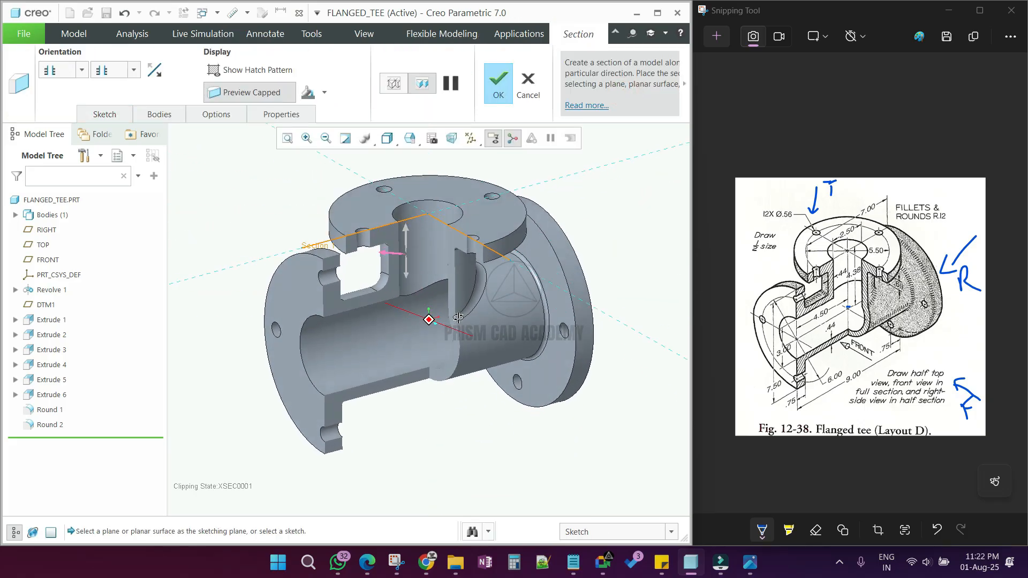
Show the section's hatch pattern, colour its cut faces yellow, and complete the section
scroll(396, 343, "up", 3)
left_click(269, 72)
left_click(325, 93)
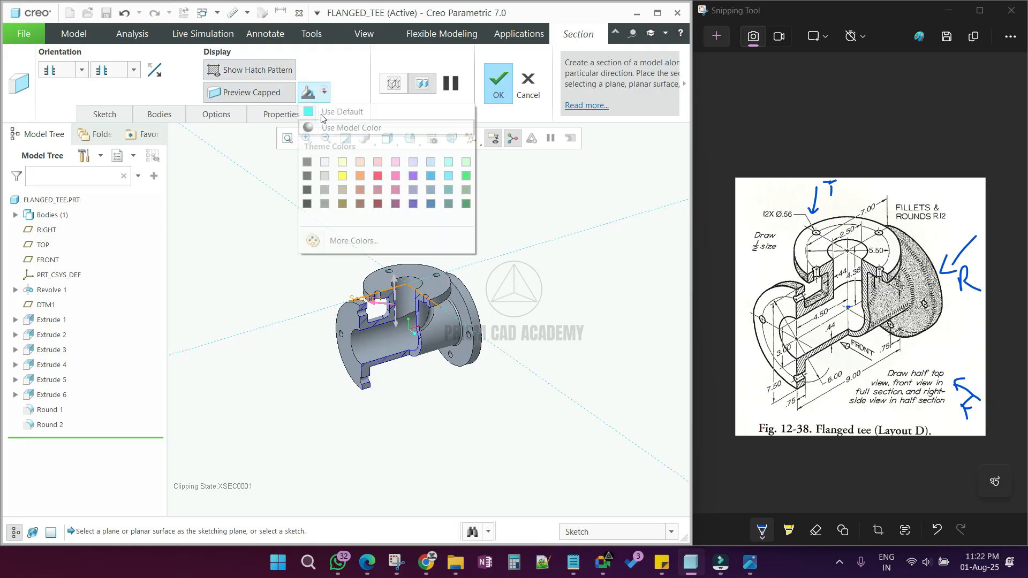
left_click(347, 173)
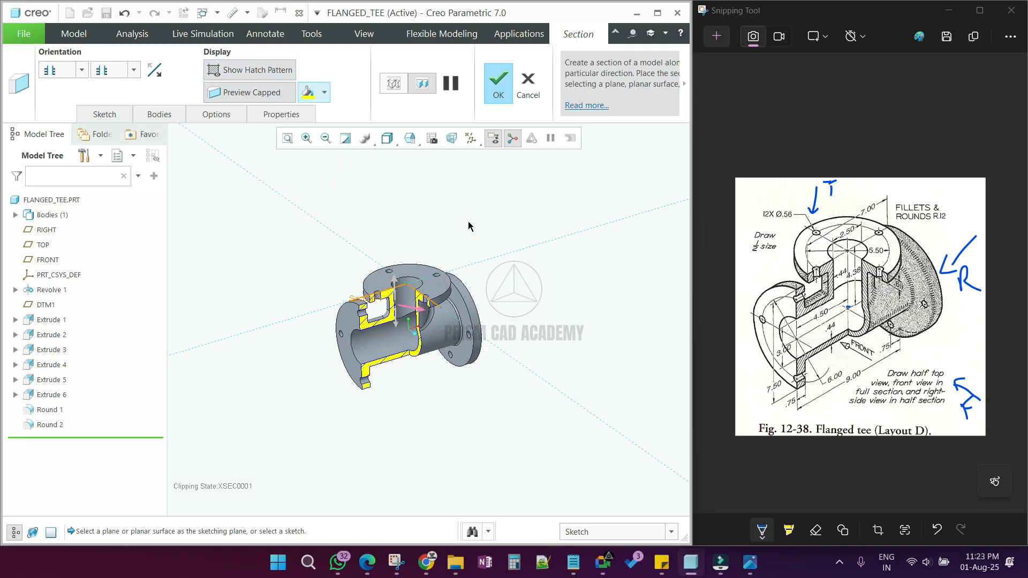
middle_click(474, 208)
scroll(363, 359, "down", 3)
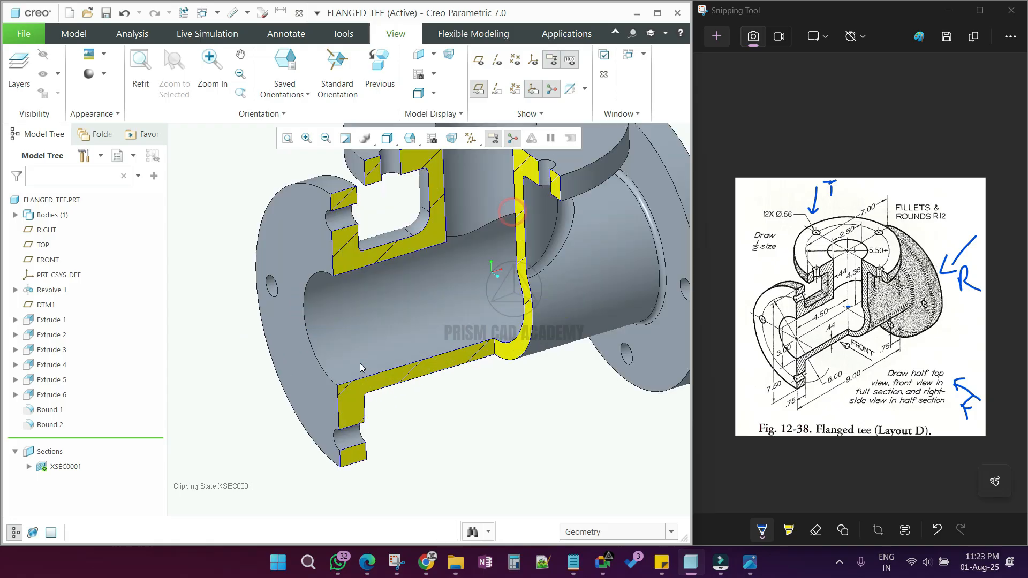
scroll(360, 363, "up", 2)
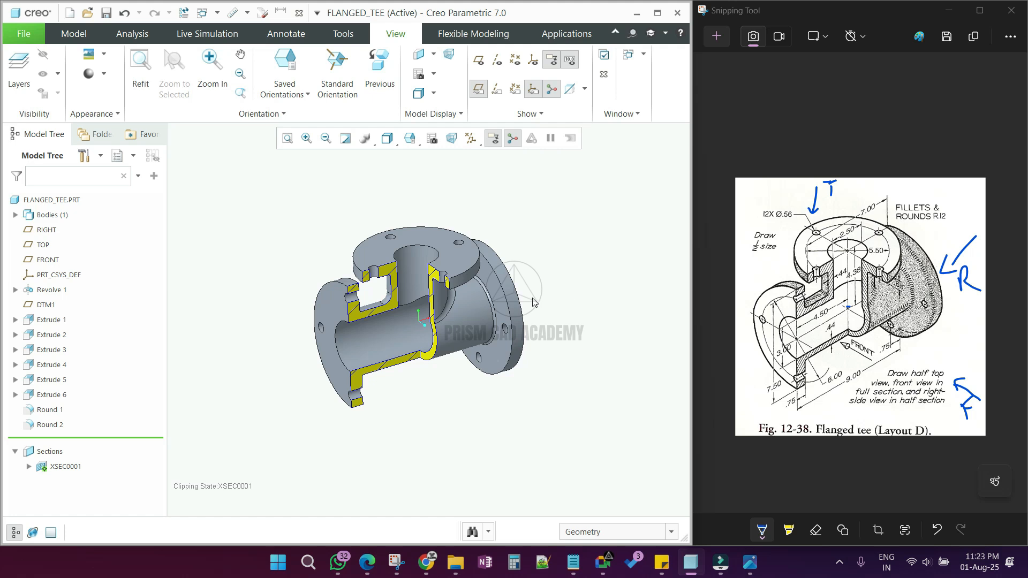
Redefine the 0.50 branch-to-pipe round to include the inner edge where the two bores intersect
middle_click_drag(533, 302, 481, 295)
left_click(51, 425)
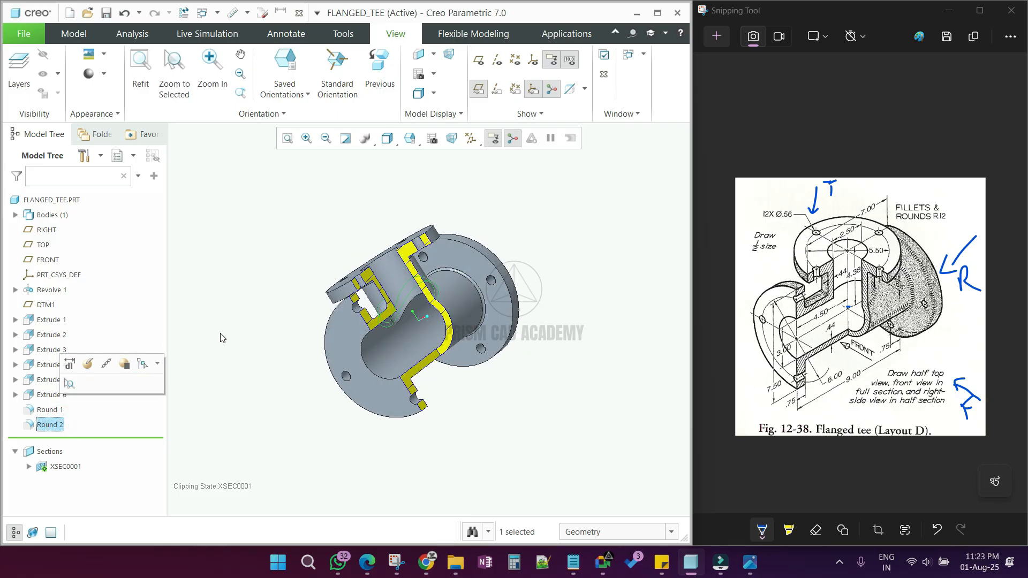
left_click(87, 364)
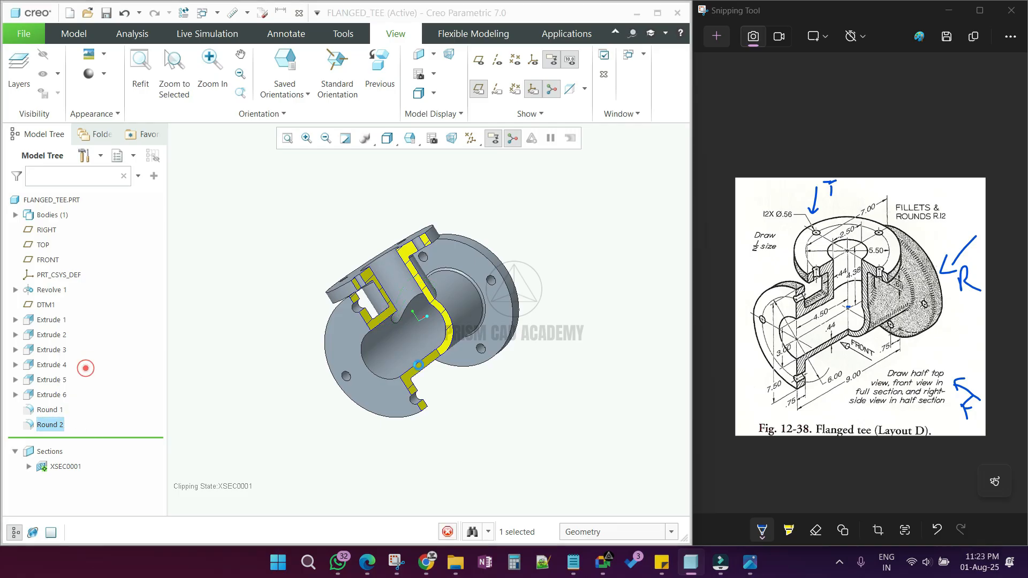
scroll(421, 324, "down", 5)
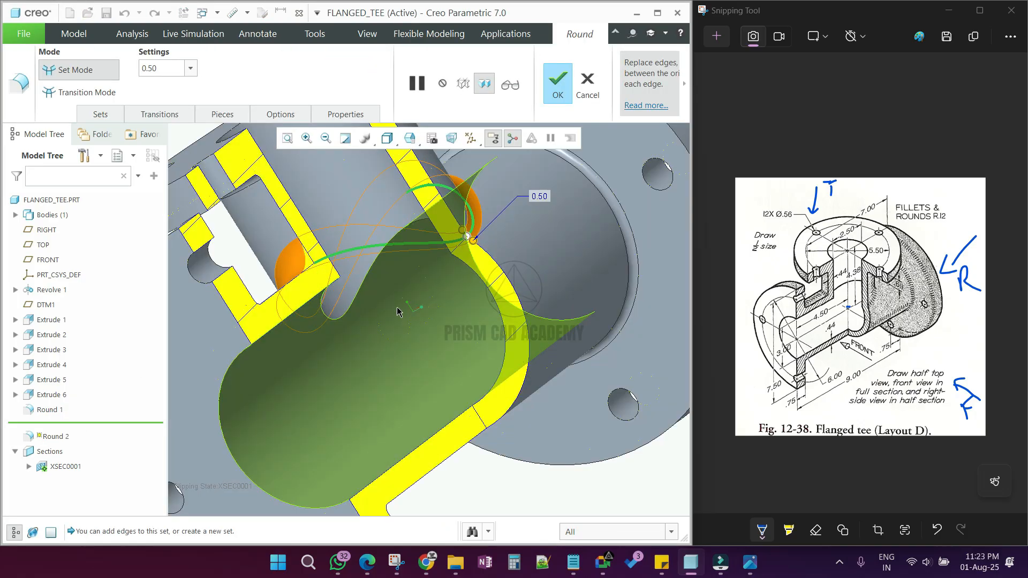
left_click(363, 285, "ctrl")
middle_click(363, 289)
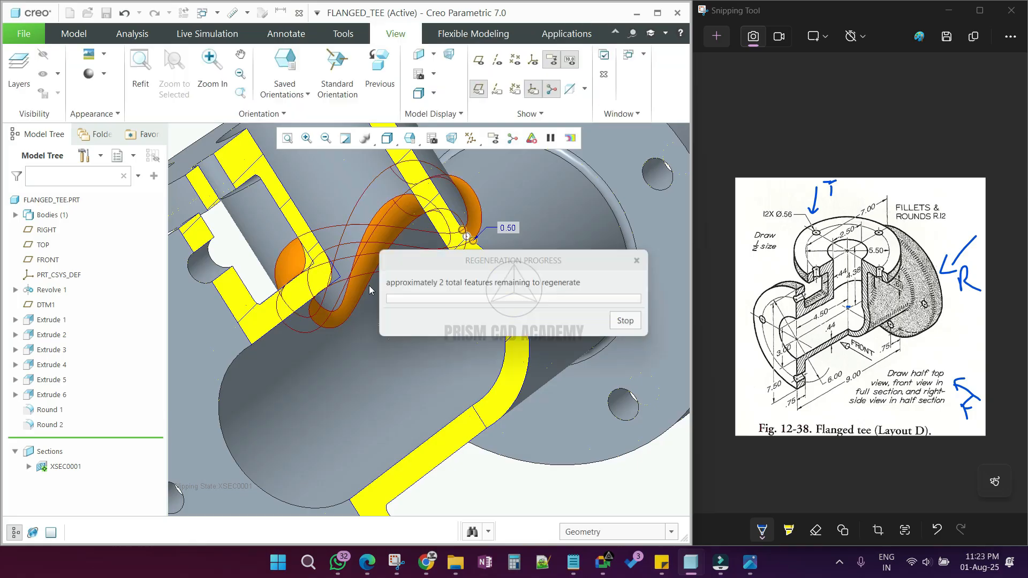
scroll(363, 297, "up", 5)
mouse_move(363, 297)
middle_mouse_down()
mouse_move(375, 300)
mouse_move(338, 308)
middle_mouse_up()
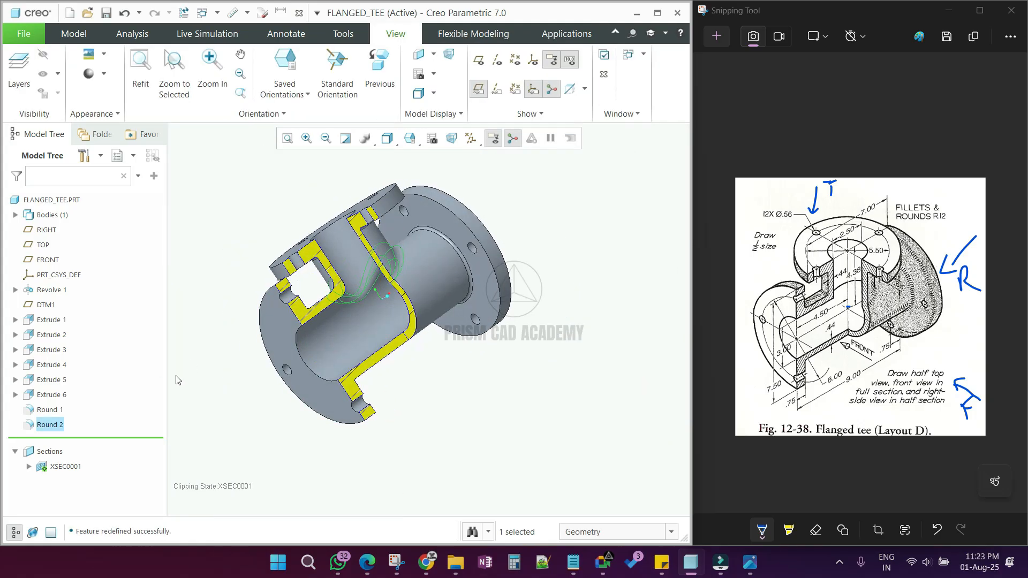
left_click(255, 375)
mouse_move(254, 375)
middle_mouse_down()
mouse_move(213, 345)
mouse_move(227, 320)
mouse_move(253, 317)
mouse_move(287, 336)
mouse_move(245, 347)
mouse_move(264, 302)
mouse_move(232, 315)
mouse_move(249, 380)
mouse_move(262, 369)
mouse_move(276, 345)
mouse_move(208, 389)
middle_mouse_up()
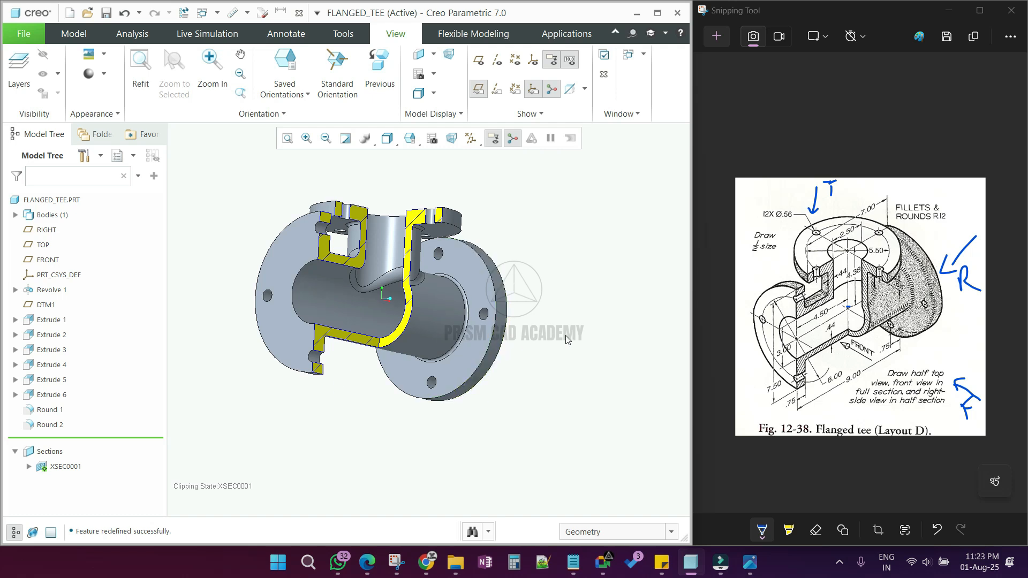
Refit the sectioned tee in the view and save the part
scroll(575, 376, "down", 3)
middle_click_drag(575, 376, 578, 402)
left_click(288, 139)
key("ctrl+s")
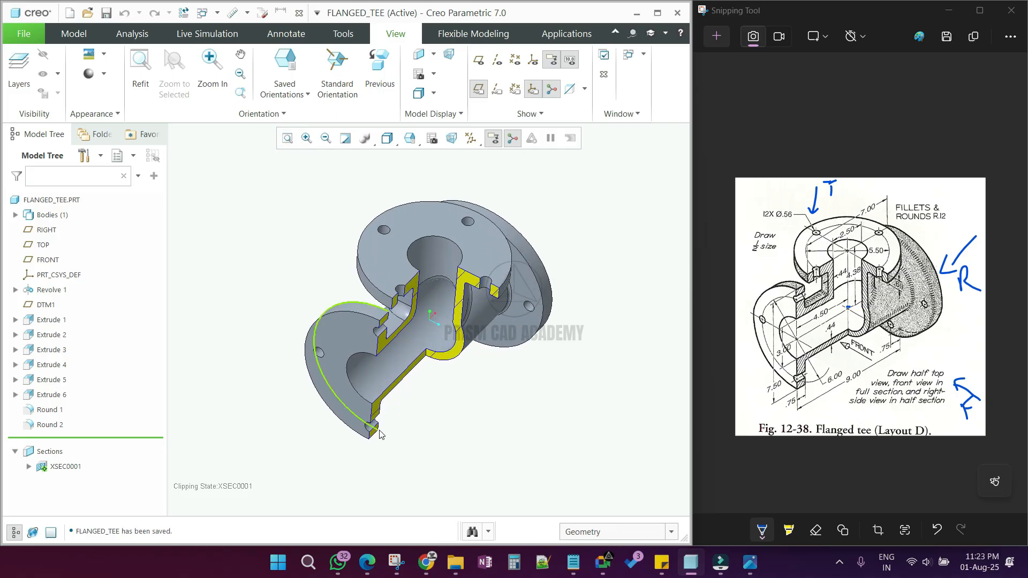
left_click(74, 33)
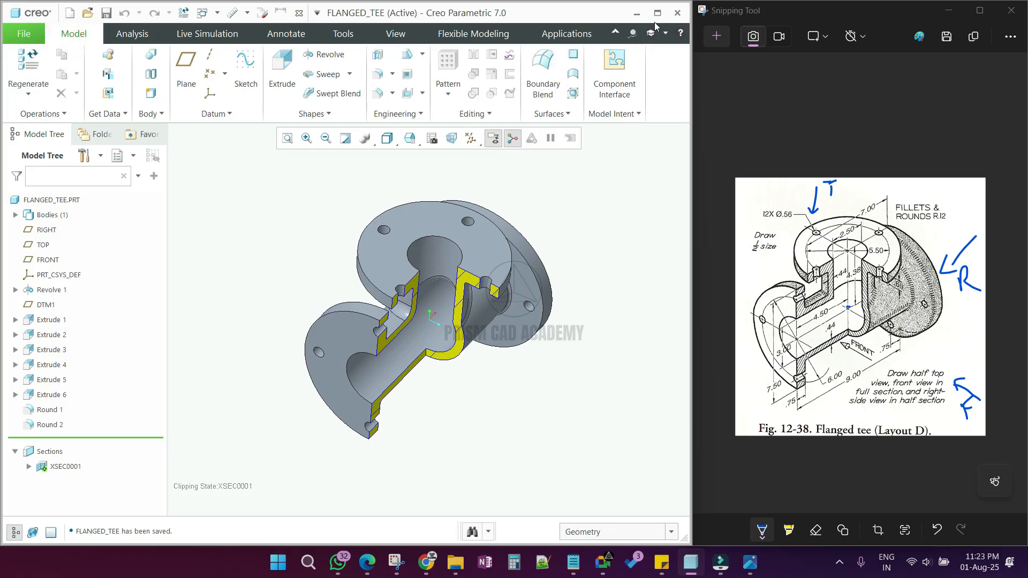